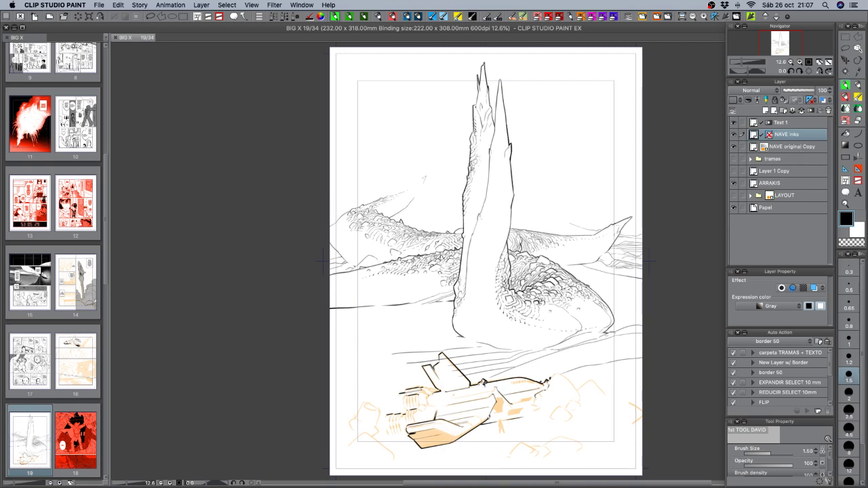
key("Tab")
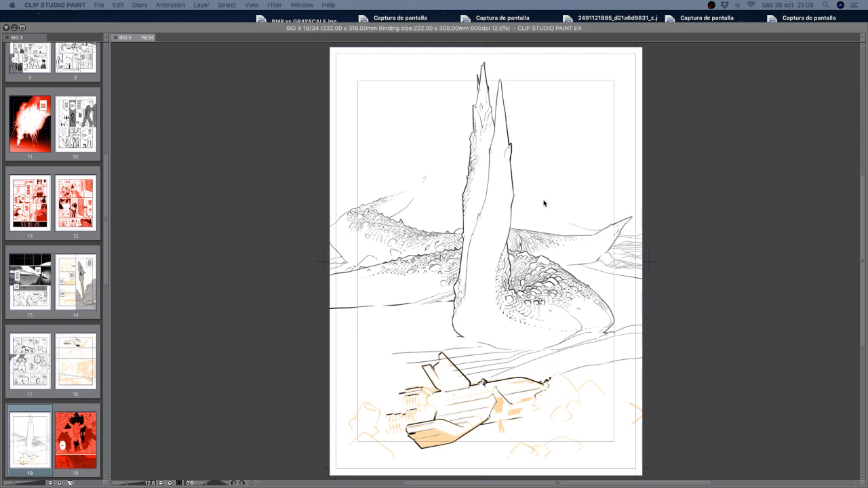
key("Tab")
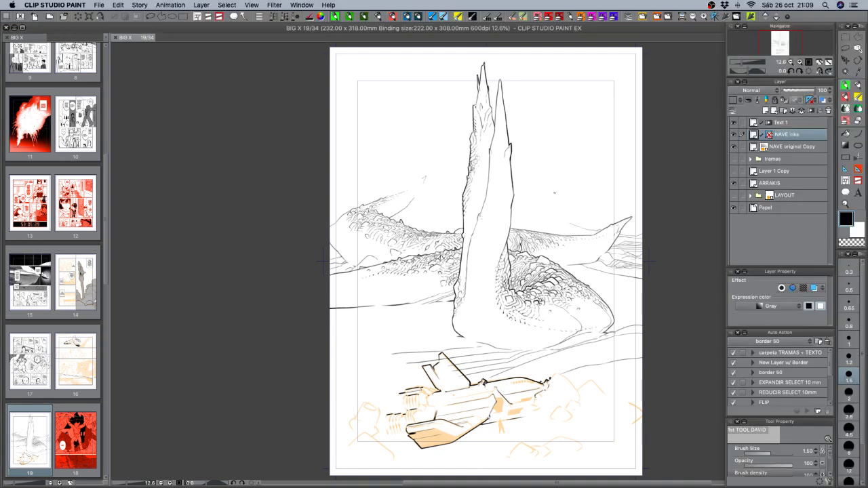
left_click_drag(562, 170, 554, 188)
key("super+z")
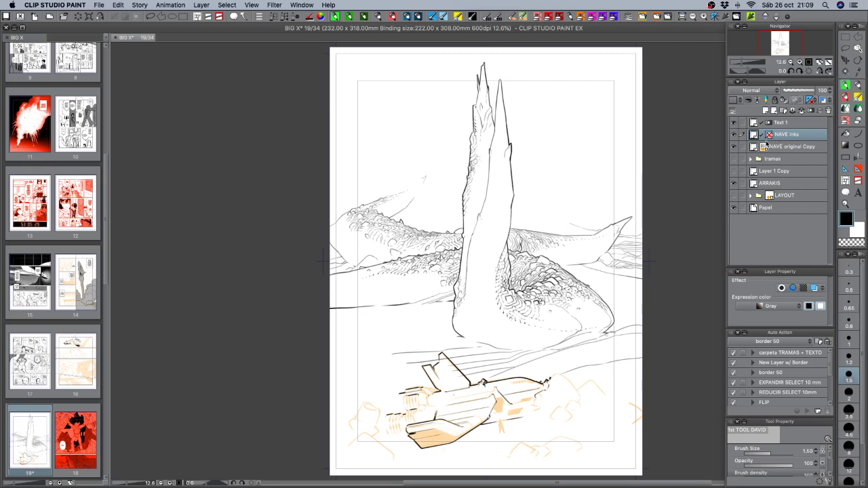
Check the NAVE inks layer by toggling its visibility, then select the ARRAKIS layer and save the page.
left_click(733, 134)
left_click(733, 135)
left_click(774, 186)
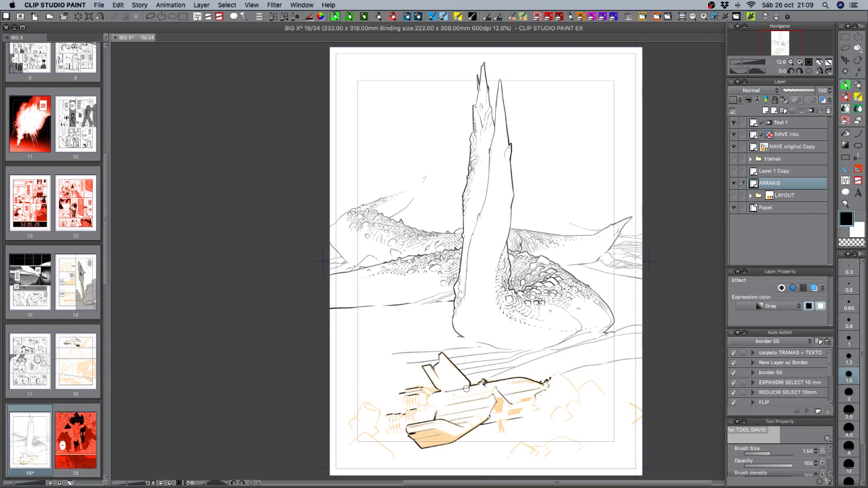
key("super+s")
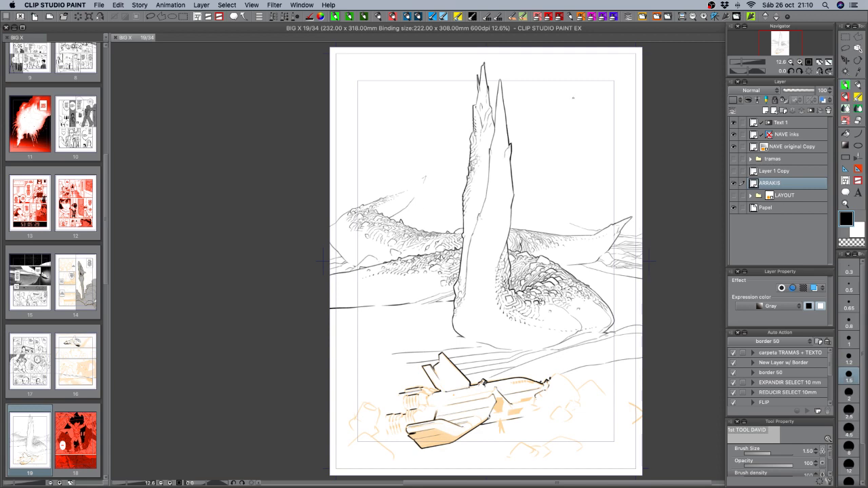
key("Tab")
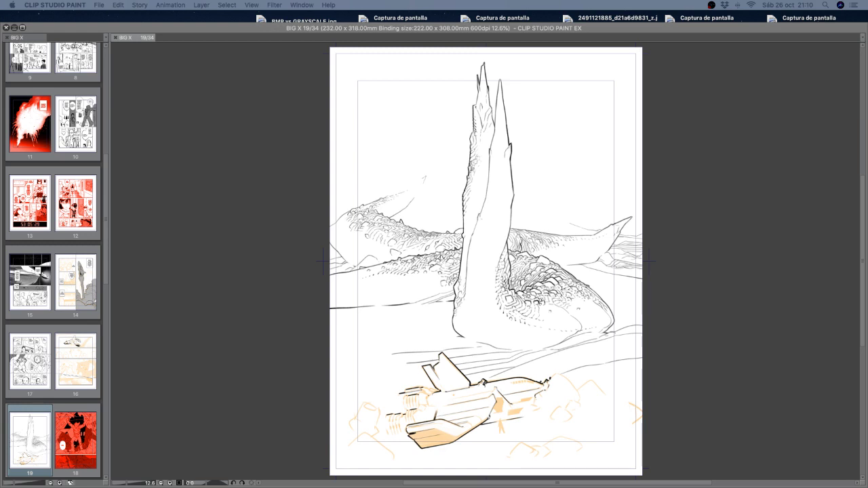
key("Tab")
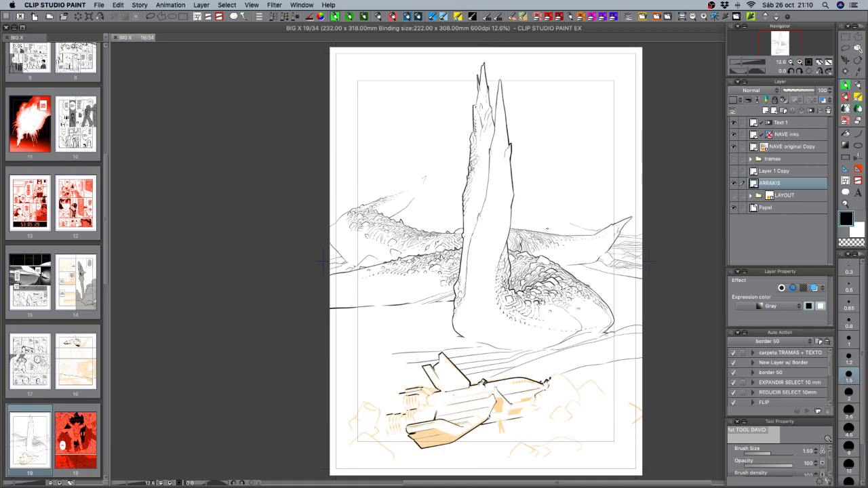
Show the tramas folder to view the grey tones behind the ship and landscape line art.
left_click(799, 63)
left_click_drag(564, 329, 600, 261)
left_click(734, 159)
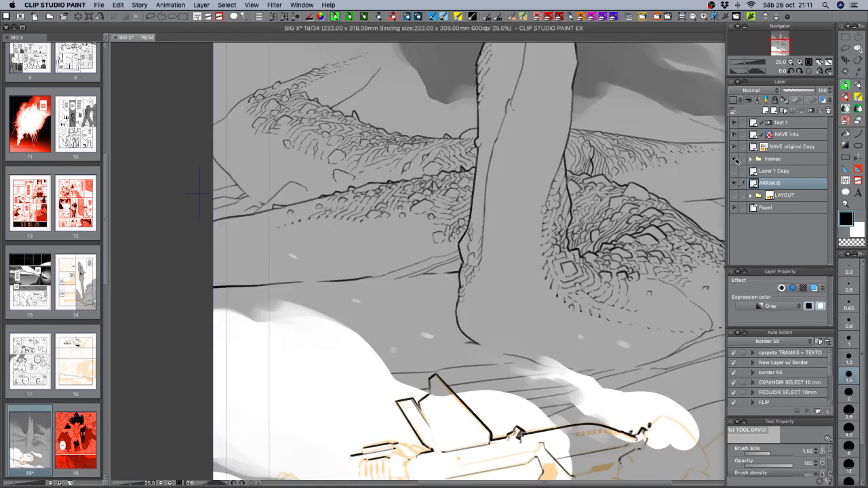
left_click(734, 159)
left_click(735, 160)
Try erasing landscape lines around the ship on the ARRAKIS layer with transparent colour and brush size 4.5, and undo the strokes.
mouse_move(549, 343)
left_mouse_down()
mouse_move(539, 287)
mouse_move(587, 330)
mouse_move(629, 275)
left_mouse_up()
left_click(849, 444)
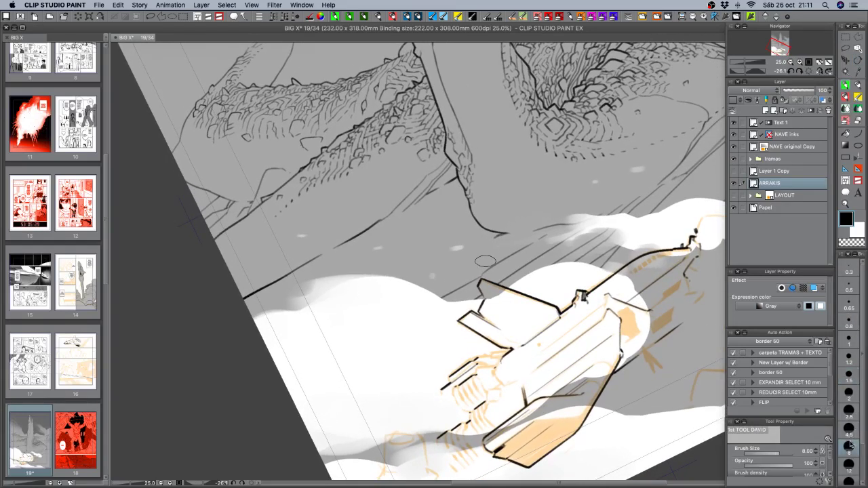
left_click(851, 426)
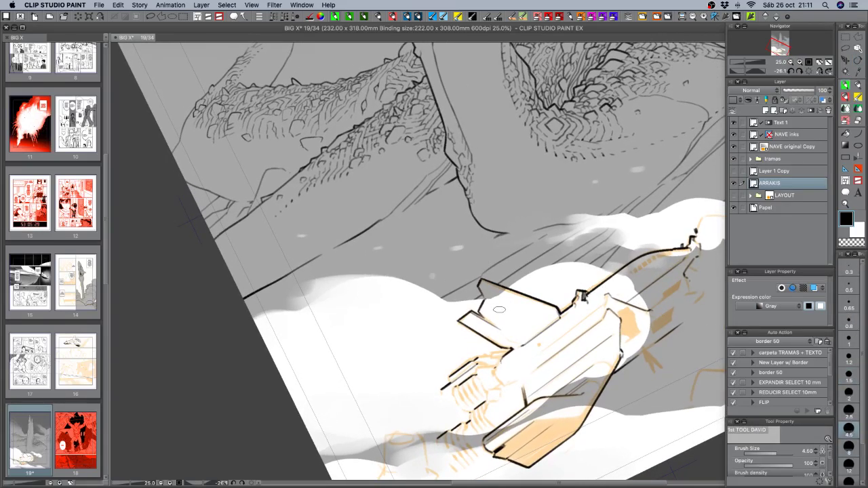
key("c")
left_click_drag(468, 284, 432, 303)
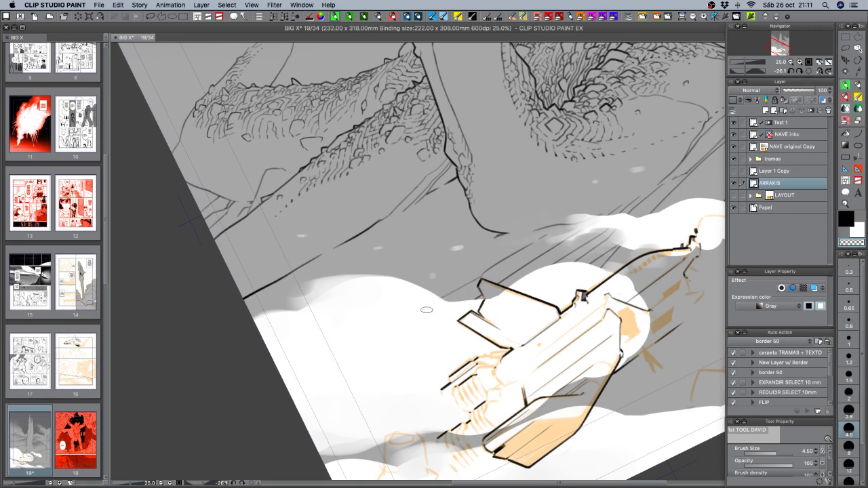
key("super+z")
left_click_drag(595, 249, 568, 268)
key("super+z")
Hide the tramas folder and make NAVE inks the active layer, checking its contents by toggling its visibility.
key("r")
mouse_move(600, 281)
left_mouse_down()
mouse_move(584, 319)
mouse_move(588, 310)
left_mouse_up()
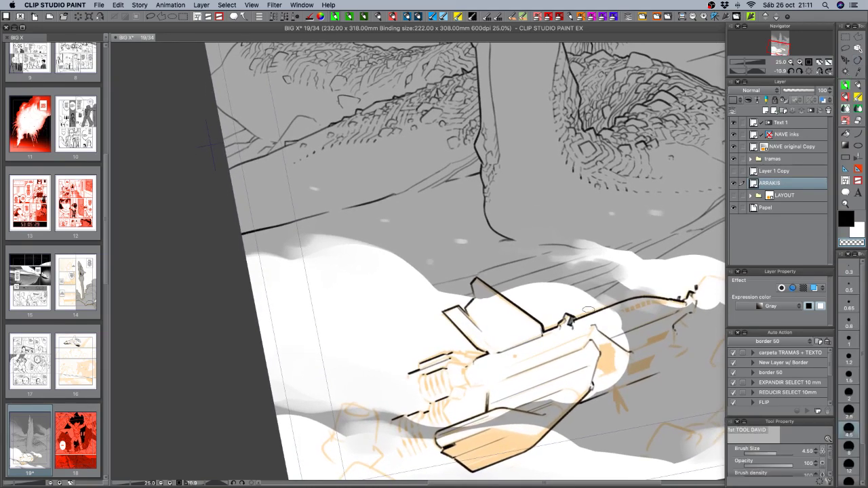
key("space")
left_click_drag(588, 310, 480, 256)
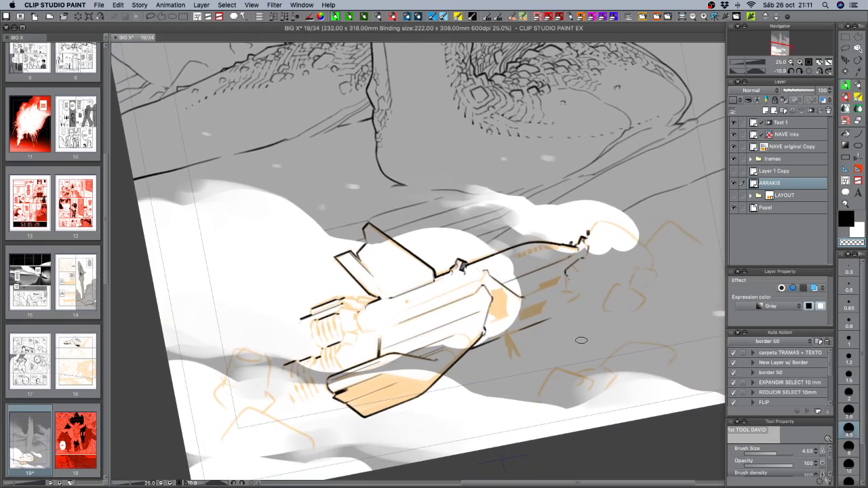
left_click_drag(580, 342, 564, 358)
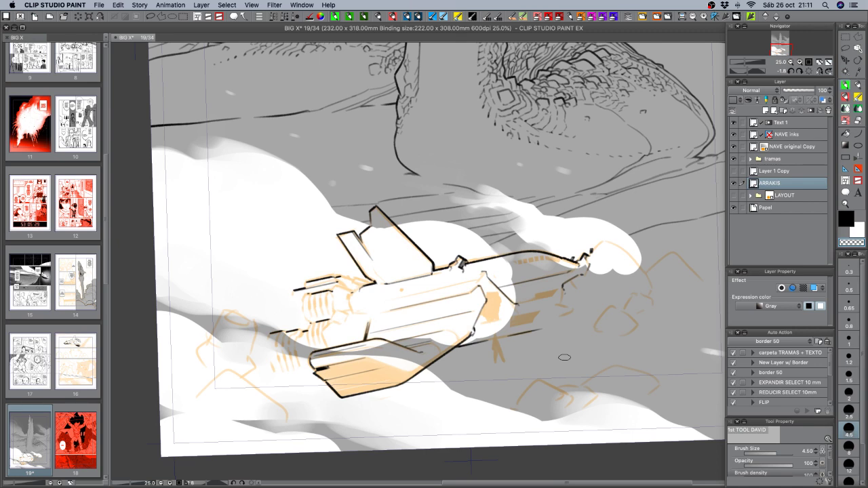
left_click(733, 158)
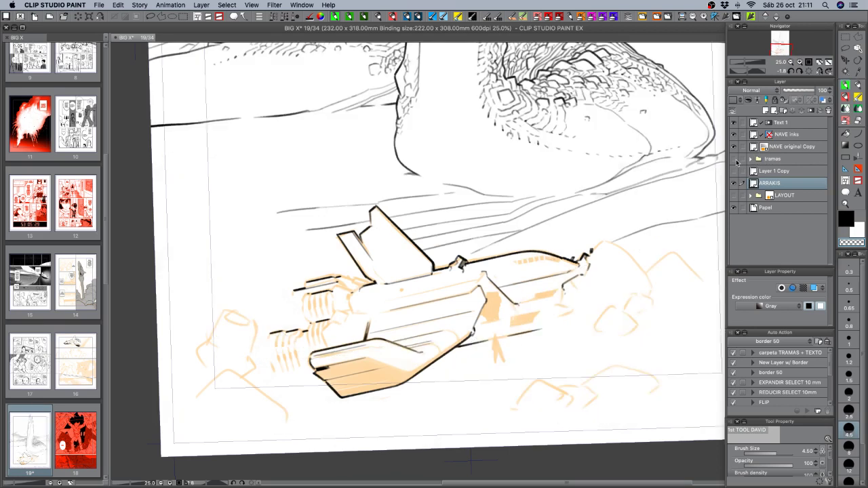
left_click(785, 136)
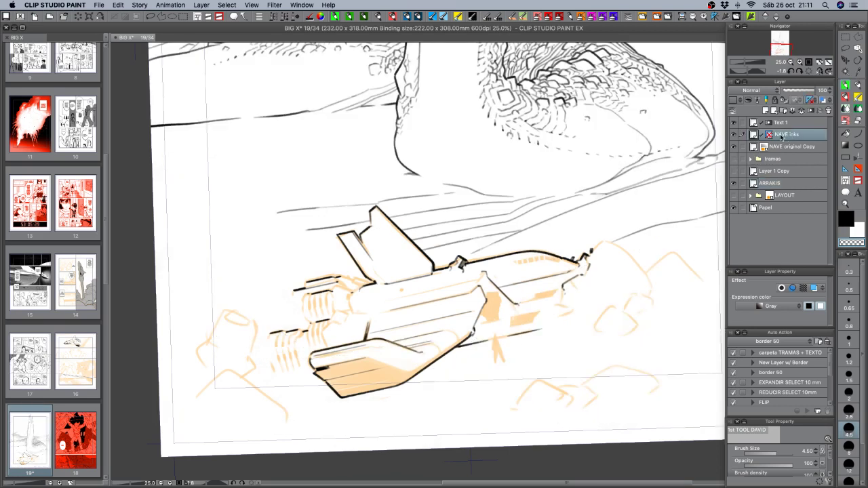
left_click(735, 135)
left_click(734, 135)
Start inking the tip of the rock beside the ship's nose in black, using brush sizes 2.5 and 1.5.
left_click_drag(604, 325, 588, 346)
left_click(845, 216)
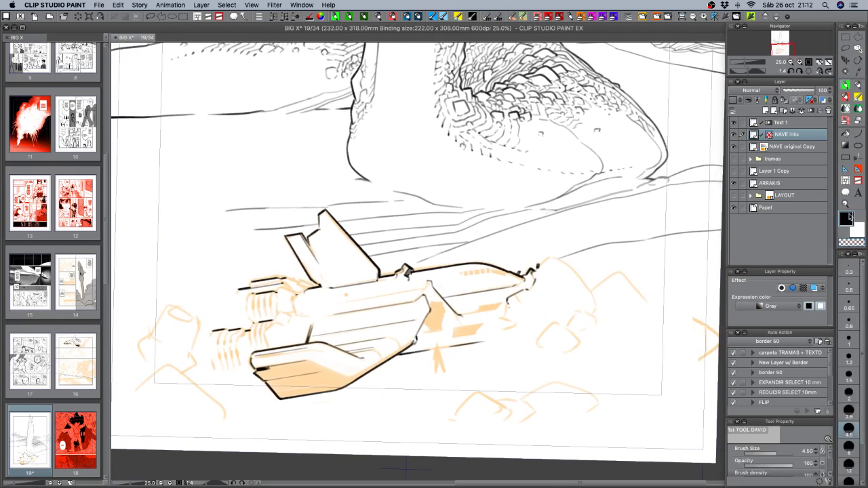
left_click(850, 410)
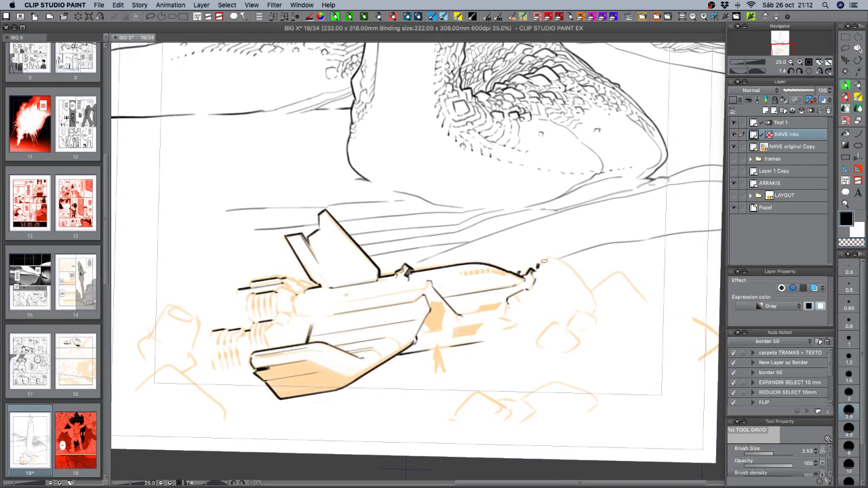
left_click(849, 374)
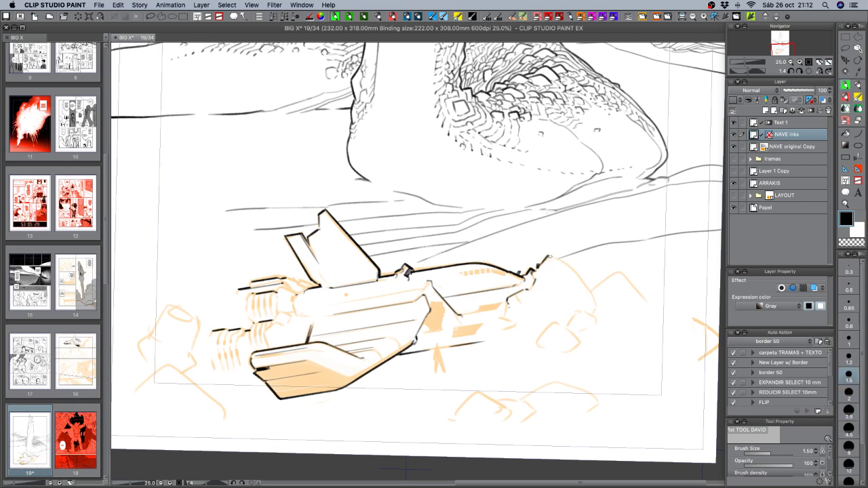
left_click_drag(535, 266, 567, 266)
Ink short, broken texture strokes down the face of the rock beside the ship's nose, cleaning them with transparent colour.
key("r")
left_click_drag(605, 305, 598, 330)
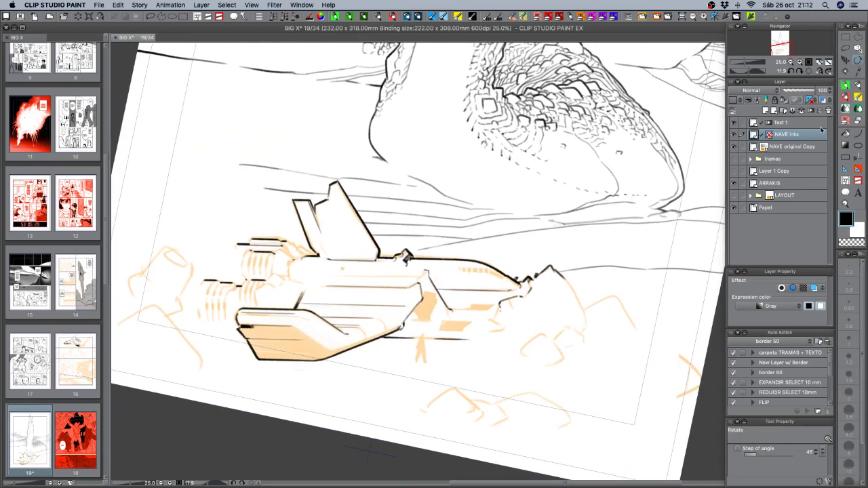
key("p")
key("c")
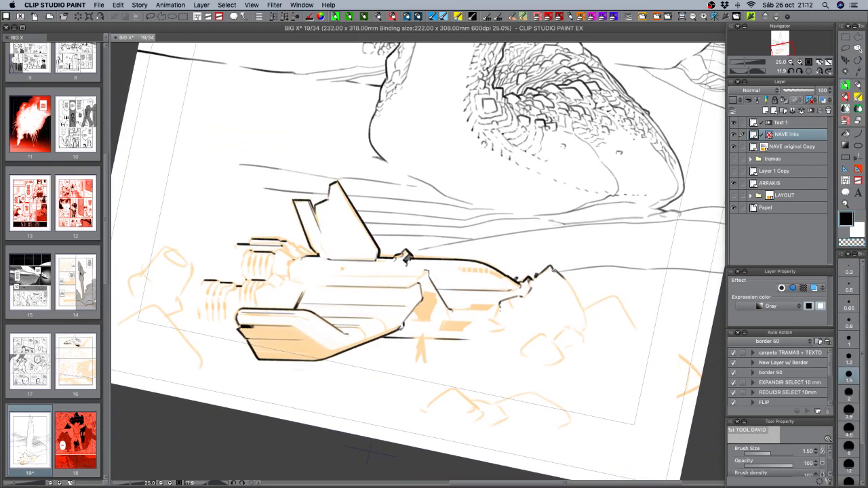
left_click_drag(554, 271, 555, 288)
key("c")
key("c")
left_click_drag(569, 283, 561, 296)
key("c")
key("c")
Ink the jagged outer contour of the rock beside the ship's nose down to its foot.
key("shift+space")
left_click_drag(569, 278, 568, 292)
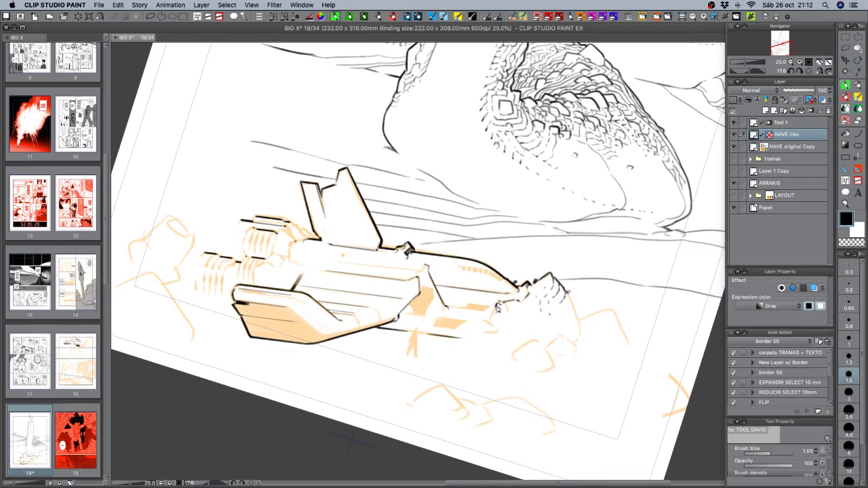
mouse_move(567, 293)
left_mouse_down()
mouse_move(579, 327)
mouse_move(575, 312)
mouse_move(578, 335)
left_mouse_up()
key("c")
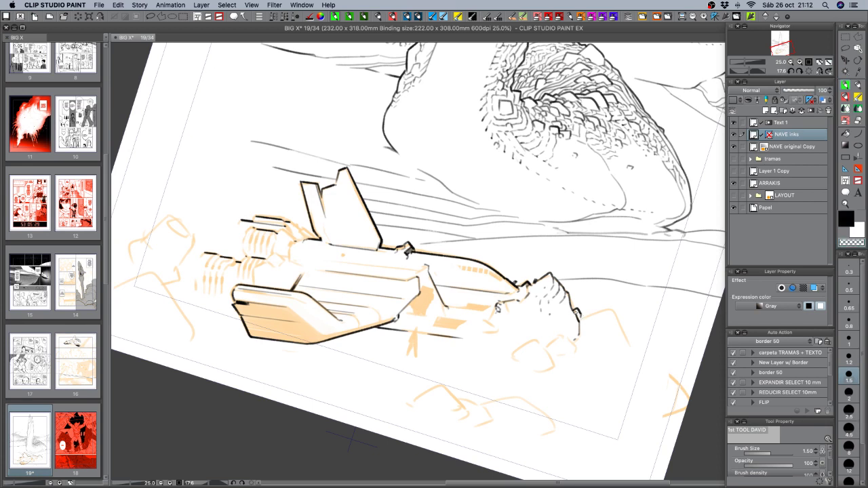
Ink the outline of the second rock peak, joining it to the side of the first rock.
key("c")
key("c")
key("c")
left_click_drag(579, 316, 584, 318)
mouse_move(587, 315)
left_mouse_down()
mouse_move(612, 308)
mouse_move(626, 330)
mouse_move(620, 324)
mouse_move(626, 355)
mouse_move(669, 330)
mouse_move(671, 285)
left_mouse_up()
left_click_drag(542, 336, 488, 312)
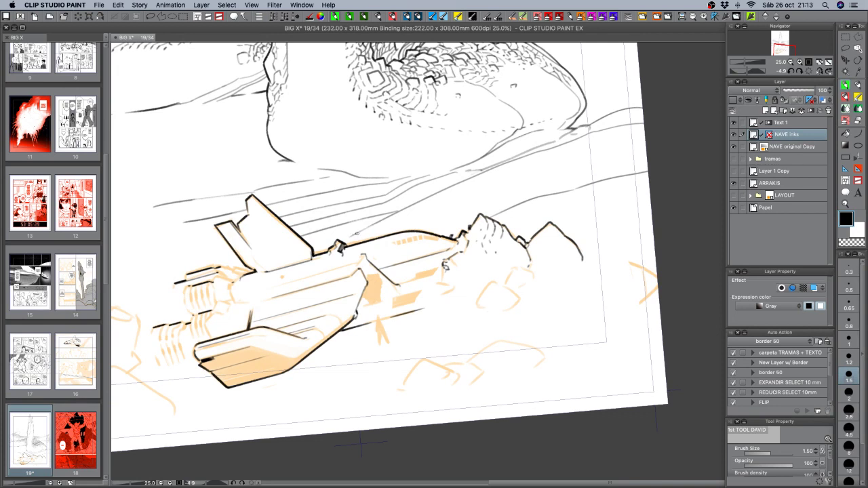
Touch up the landscape lines behind the ship on the ARRAKIS layer.
left_click(768, 184)
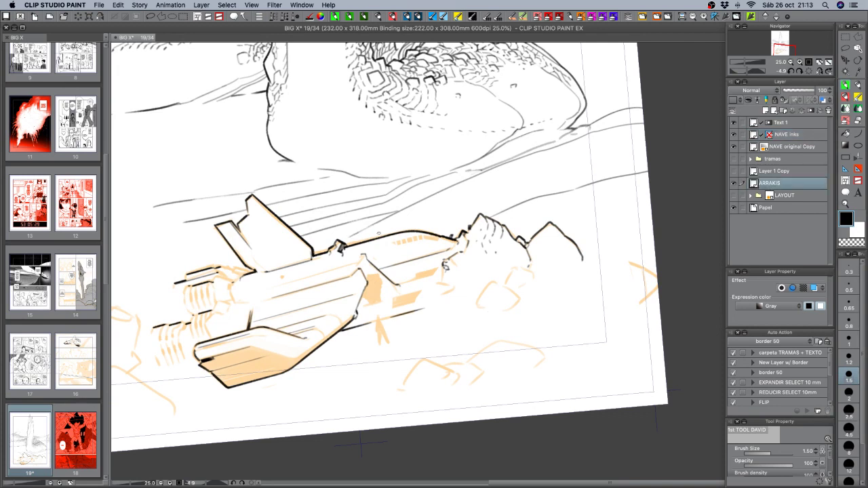
key("c")
scroll(426, 209, "right", 3)
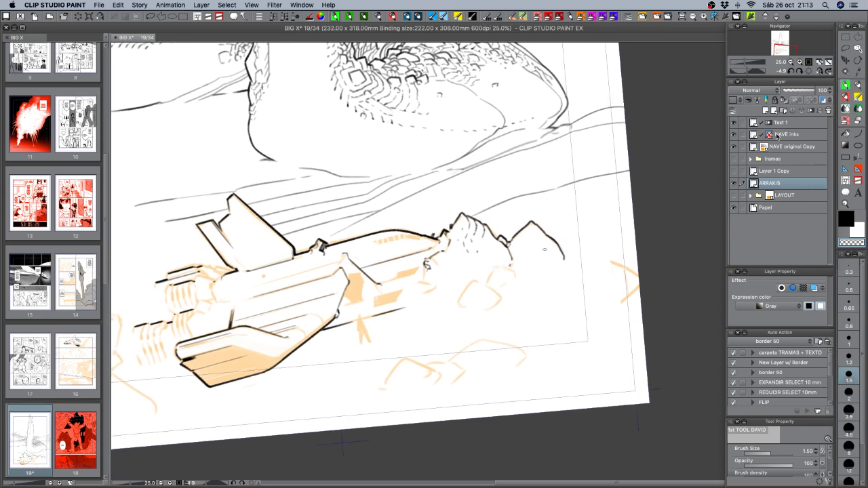
On the NAVE inks layer, ink the small rocks at the foot of the peaks and the boulder at the page's right edge.
left_click(777, 135)
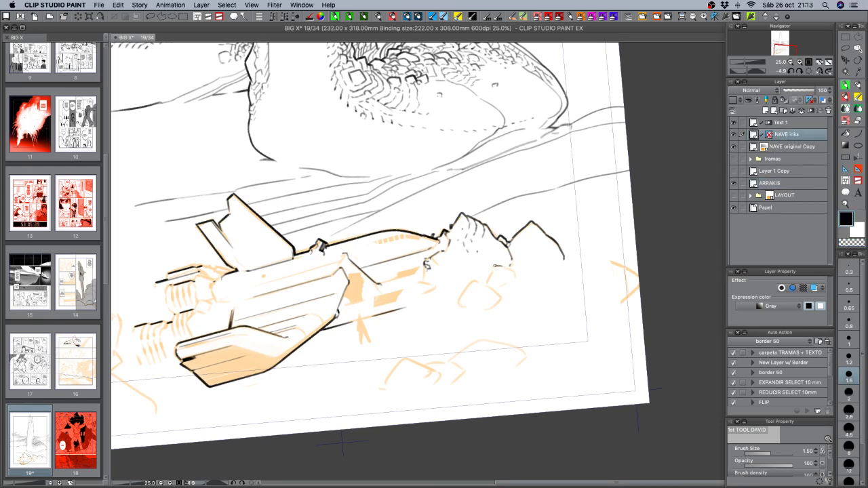
mouse_move(496, 265)
left_mouse_down()
mouse_move(485, 285)
mouse_move(511, 274)
mouse_move(504, 265)
mouse_move(525, 273)
mouse_move(564, 261)
left_mouse_up()
mouse_move(637, 268)
left_mouse_down()
mouse_move(615, 261)
mouse_move(597, 284)
mouse_move(611, 296)
left_mouse_up()
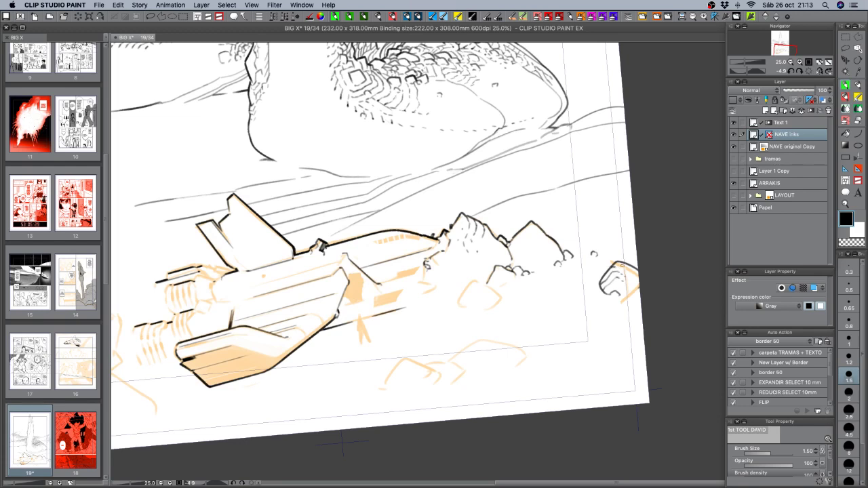
key("c")
key("c")
key("c")
key("c")
key("c")
key("c")
key("c")
scroll(497, 309, "down", 1)
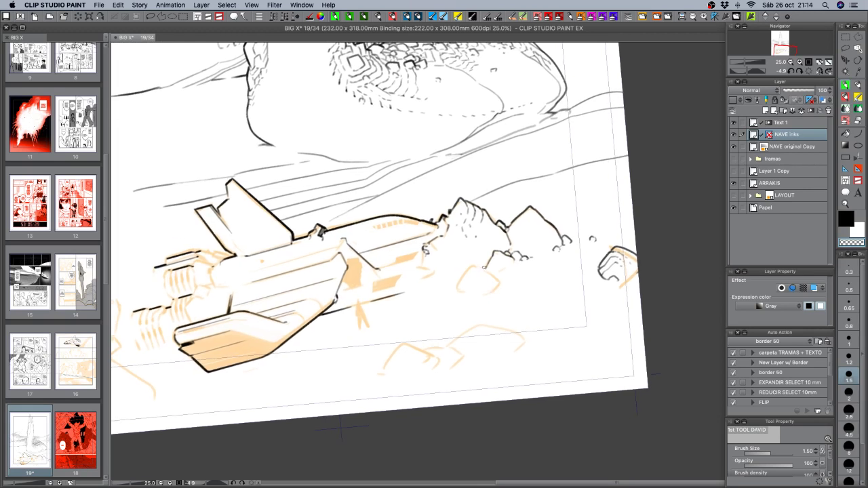
Ink the foreground boulder below the peaks and the small stones at its right, alternating black and transparent strokes.
key("c")
mouse_move(486, 269)
left_mouse_down()
mouse_move(499, 277)
mouse_move(471, 265)
mouse_move(453, 292)
left_mouse_up()
key("c")
key("c")
mouse_move(502, 281)
left_mouse_down()
mouse_move(491, 291)
mouse_move(518, 281)
left_mouse_up()
key("c")
key("c")
key("c")
key("c")
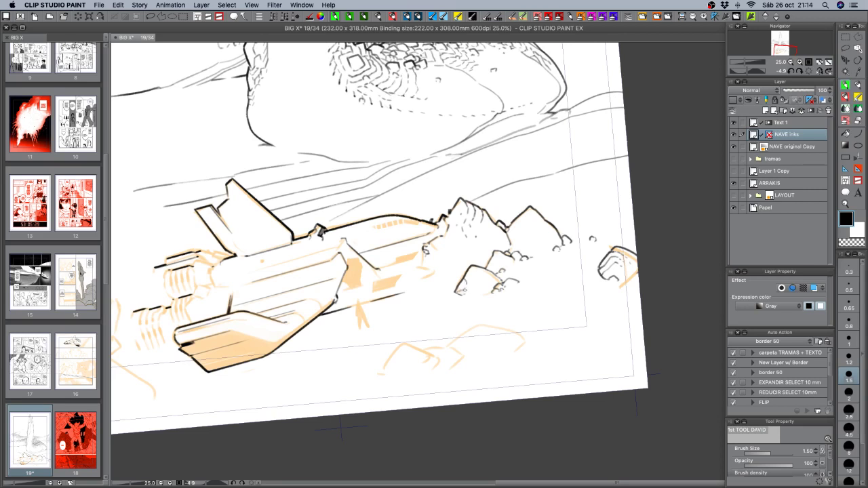
Add fine shading strokes to the left face of the foreground boulder, cleaning them with transparent colour.
key("c")
key("c")
key("c")
key("shift+space")
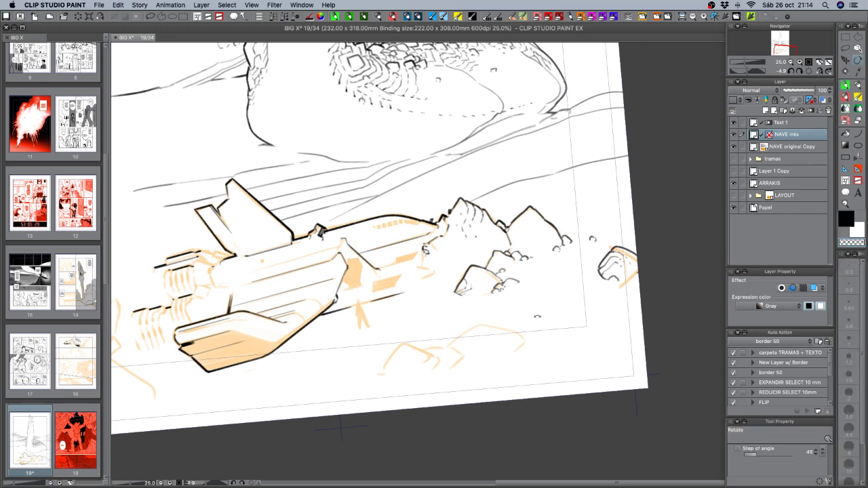
left_click_drag(473, 284, 462, 269)
key("c")
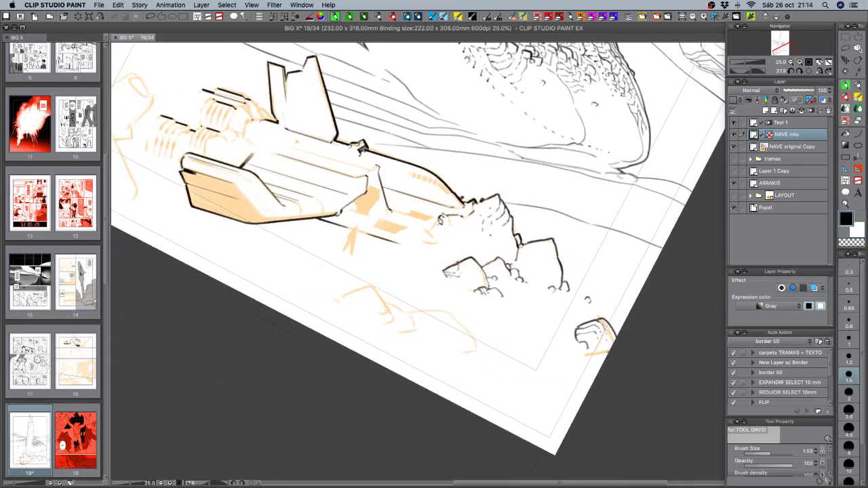
key("c")
key("c")
key("c")
key("c")
key("c")
key("c")
Ink a cluster of small round stones around the left base of the foreground boulder.
key("shift+space")
left_click_drag(451, 284, 481, 281)
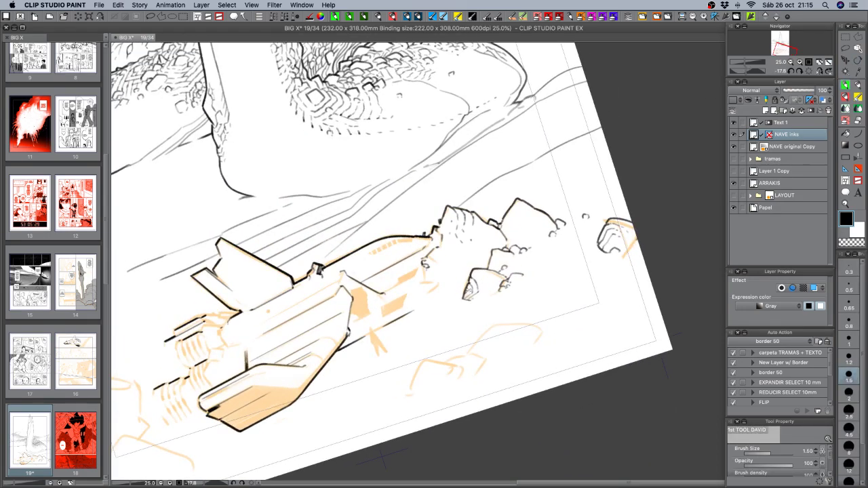
left_click_drag(530, 307, 541, 280)
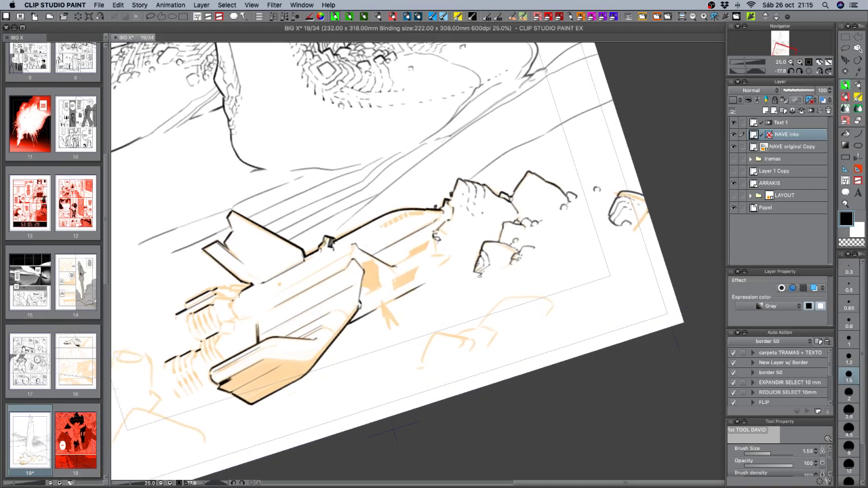
mouse_move(480, 271)
left_mouse_down()
mouse_move(494, 277)
mouse_move(469, 260)
mouse_move(462, 271)
left_mouse_up()
key("c")
left_click_drag(423, 284, 456, 257)
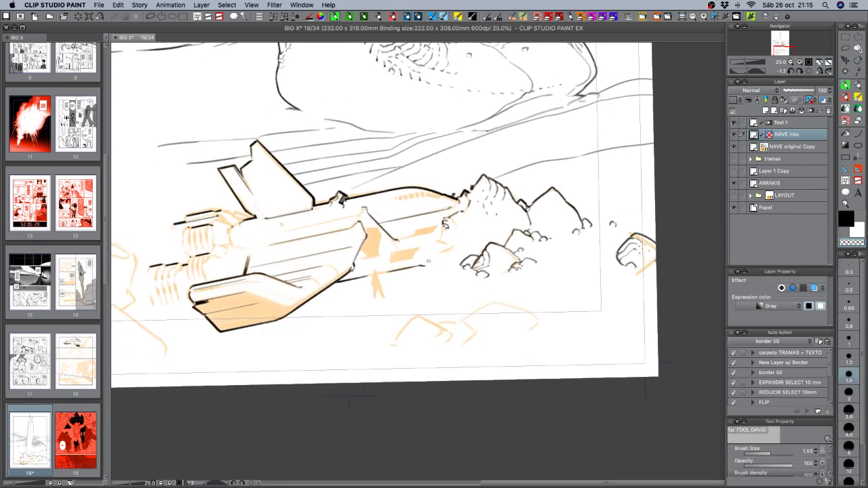
Ink more small stones at the left end of the foreground cluster, just beneath the ship's nose.
key("c")
left_click_drag(430, 255, 426, 262)
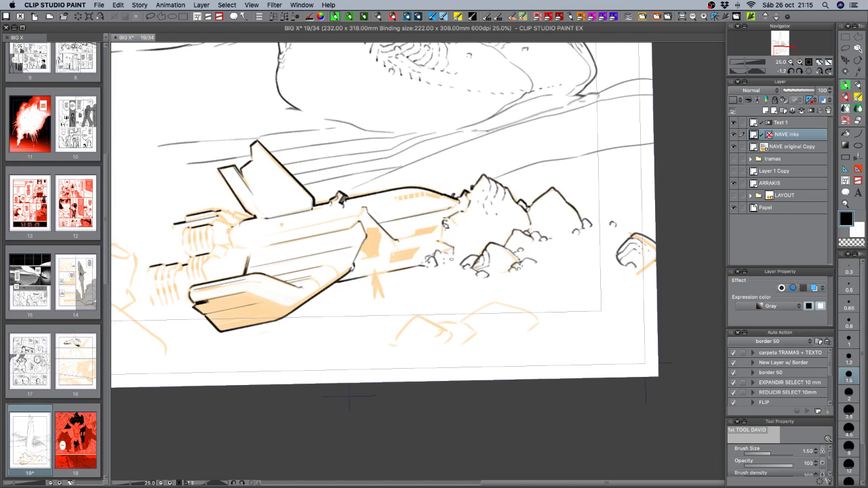
left_click_drag(483, 318, 476, 327)
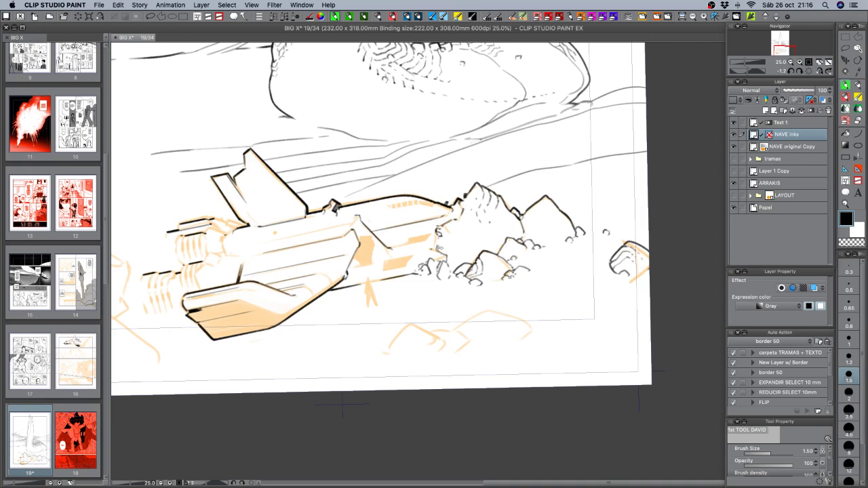
mouse_move(659, 217)
left_mouse_down()
mouse_move(662, 253)
mouse_move(658, 212)
left_mouse_up()
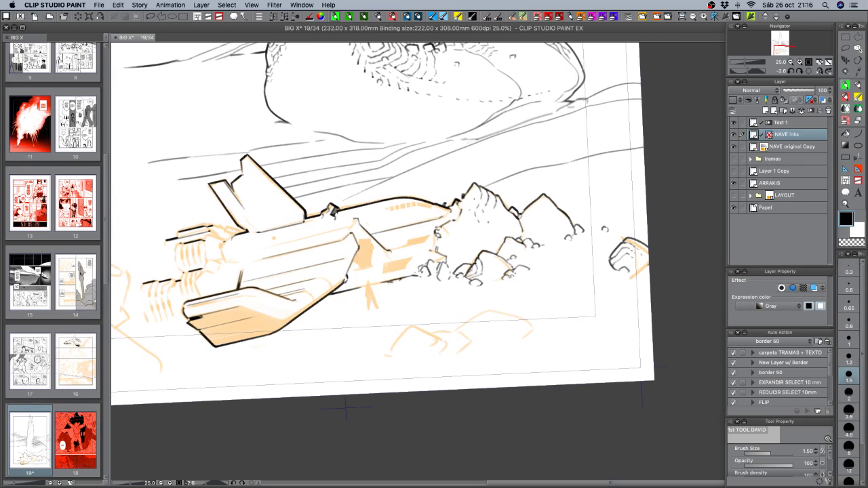
Ink tiny debris along the lower edge of the ship's hull and small stones beside the cluster.
key("c")
key("c")
left_click_drag(406, 282, 411, 284)
left_click_drag(537, 321, 566, 333)
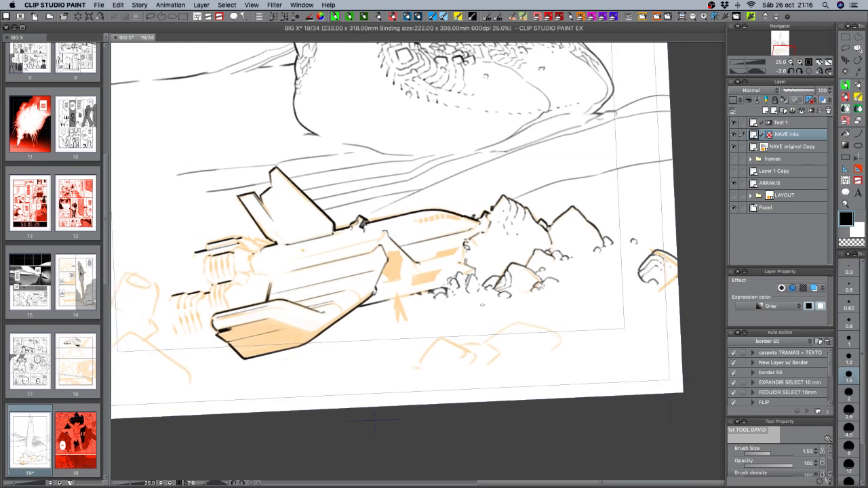
mouse_move(467, 288)
left_mouse_down()
mouse_move(442, 305)
mouse_move(453, 306)
mouse_move(437, 305)
left_mouse_up()
Fill the stone cluster below the ship's nose with dense angular debris, alternating black and transparent strokes.
key("c")
key("c")
key("shift+space")
mouse_move(489, 316)
left_mouse_down()
mouse_move(516, 322)
mouse_move(546, 291)
left_mouse_up()
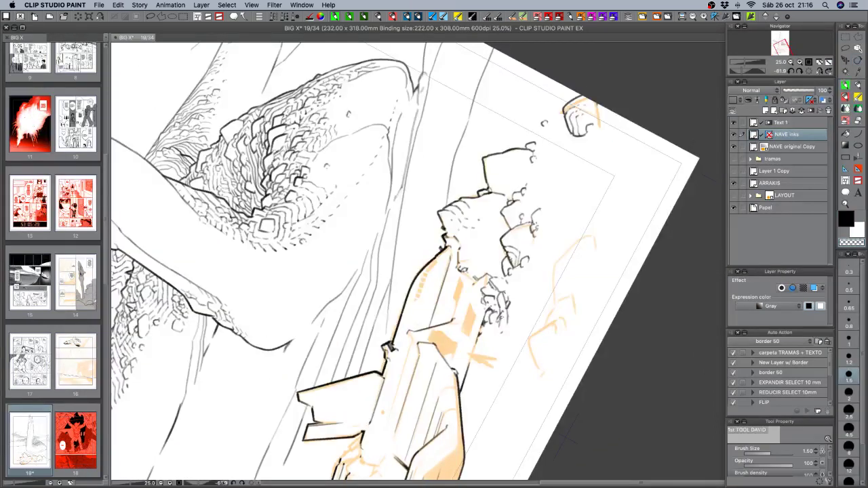
key("c")
mouse_move(503, 313)
left_mouse_down()
mouse_move(501, 322)
mouse_move(512, 317)
mouse_move(518, 361)
mouse_move(462, 389)
left_mouse_up()
key("shift+space")
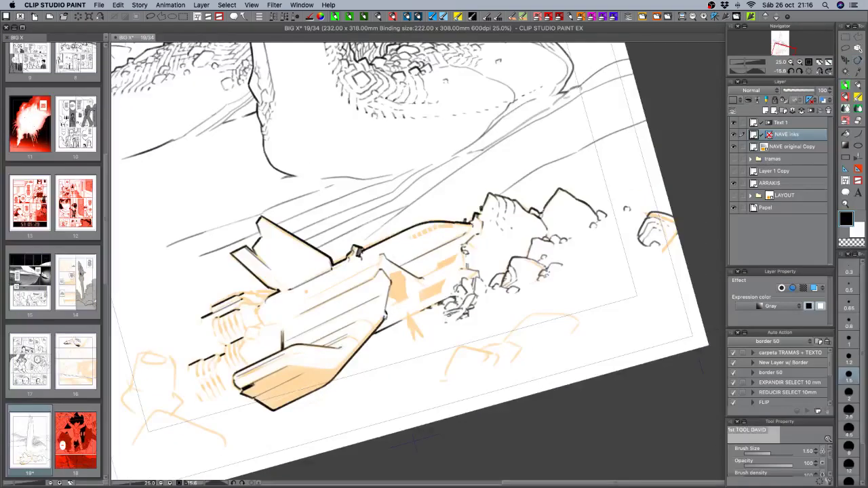
left_click_drag(474, 307, 467, 315)
key("c")
key("c")
mouse_move(474, 294)
left_mouse_down()
mouse_move(460, 313)
mouse_move(467, 303)
left_mouse_up()
key("c")
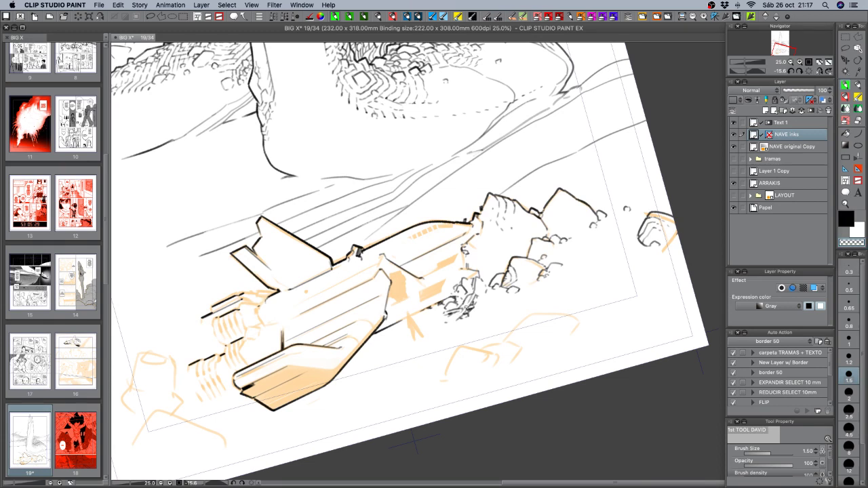
Ink loose stones along the lower edge of the debris cluster and scattered ones beneath the ship's hull.
key("c")
left_click_drag(423, 313, 425, 323)
mouse_move(488, 305)
left_mouse_down()
mouse_move(460, 323)
mouse_move(467, 315)
mouse_move(485, 319)
mouse_move(459, 327)
mouse_move(486, 319)
left_mouse_up()
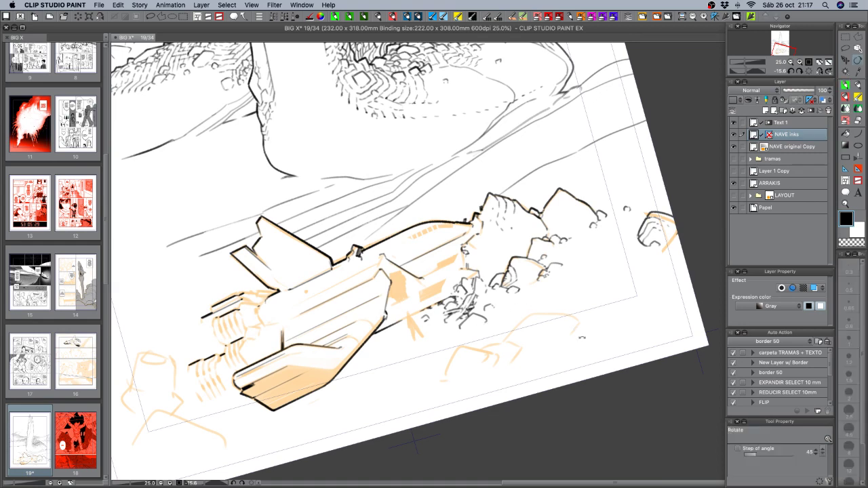
mouse_move(571, 317)
left_mouse_down()
mouse_move(563, 350)
mouse_move(568, 334)
left_mouse_up()
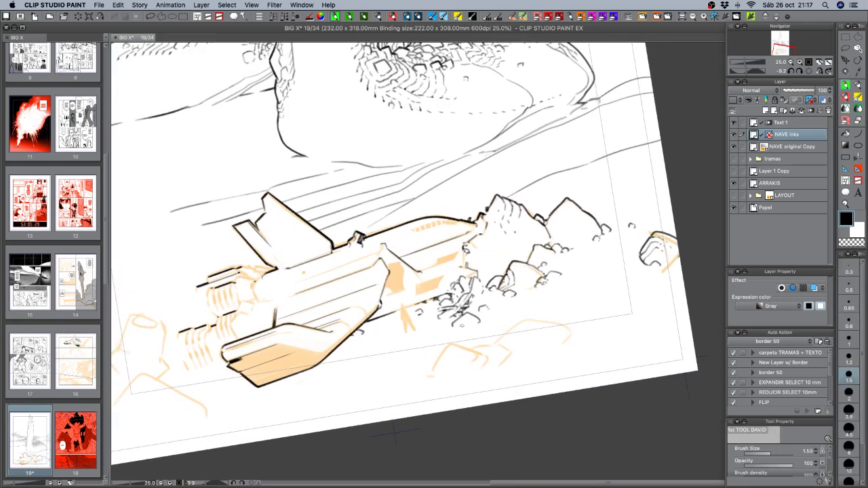
left_click_drag(462, 326, 490, 272)
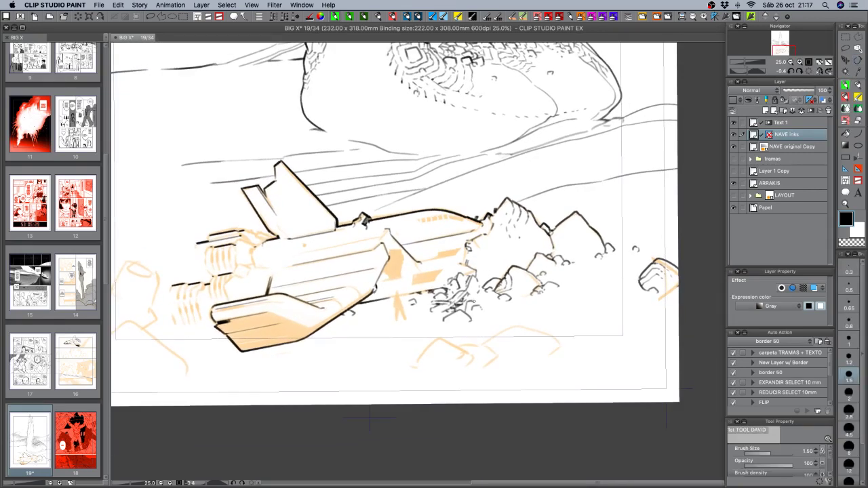
Ink short splintered strokes between the debris cluster and the foreground boulder, using black and transparent colour.
key("c")
key("c")
left_click_drag(472, 305, 480, 306)
left_click_drag(477, 292, 486, 300)
left_click_drag(461, 305, 469, 308)
left_click_drag(484, 296, 493, 295)
key("c")
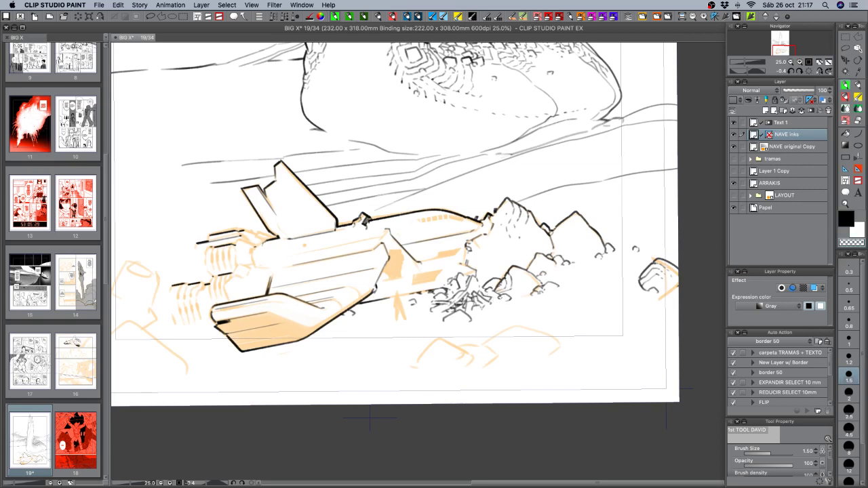
Ink a small broken piece on the hull beneath the ship's nose, trimming it with transparent colour.
key("r")
mouse_move(505, 233)
left_mouse_down()
mouse_move(502, 297)
mouse_move(518, 258)
left_mouse_up()
key("r")
key("b")
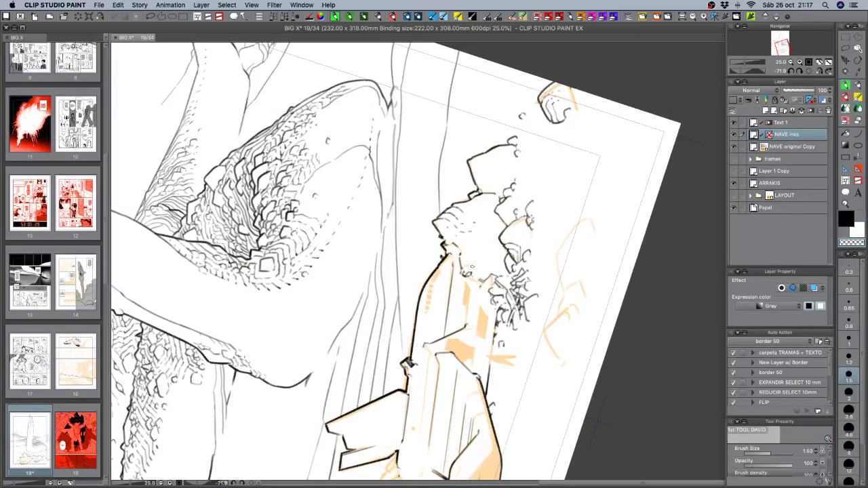
key("c")
key("x")
left_click_drag(473, 265, 473, 271)
key("c")
left_click_drag(473, 265, 472, 273)
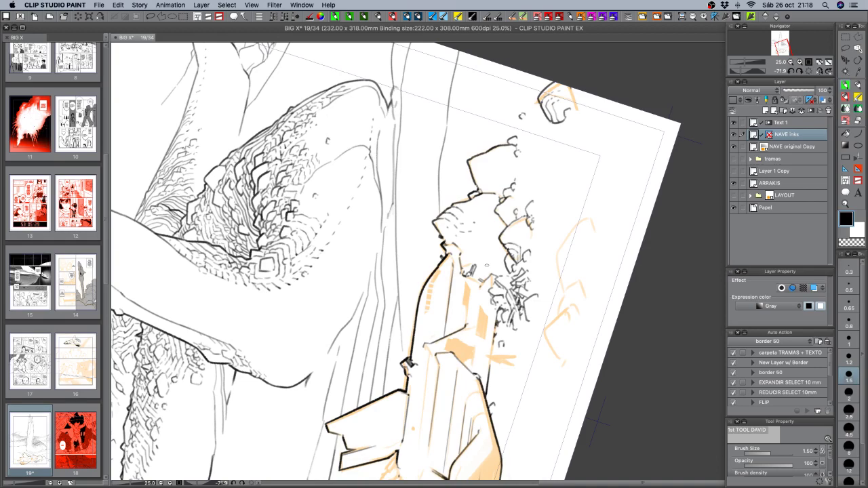
Ink broken rubble texture across the face of the peak at the ship's nose, undoing a misplaced stroke.
key("r")
mouse_move(562, 311)
left_mouse_down()
mouse_move(559, 341)
mouse_move(422, 373)
mouse_move(404, 366)
mouse_move(457, 387)
left_mouse_up()
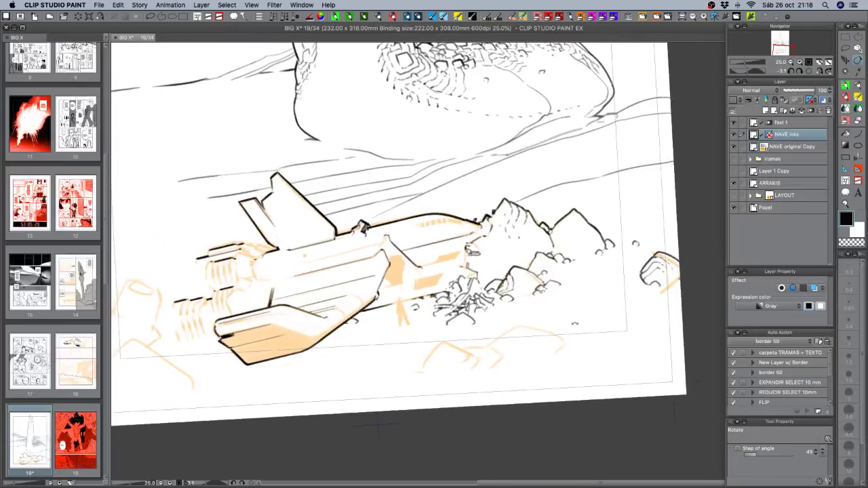
left_click_drag(541, 259, 540, 264)
key("p")
mouse_move(485, 264)
left_mouse_down()
mouse_move(495, 267)
mouse_move(487, 275)
mouse_move(503, 281)
left_mouse_up()
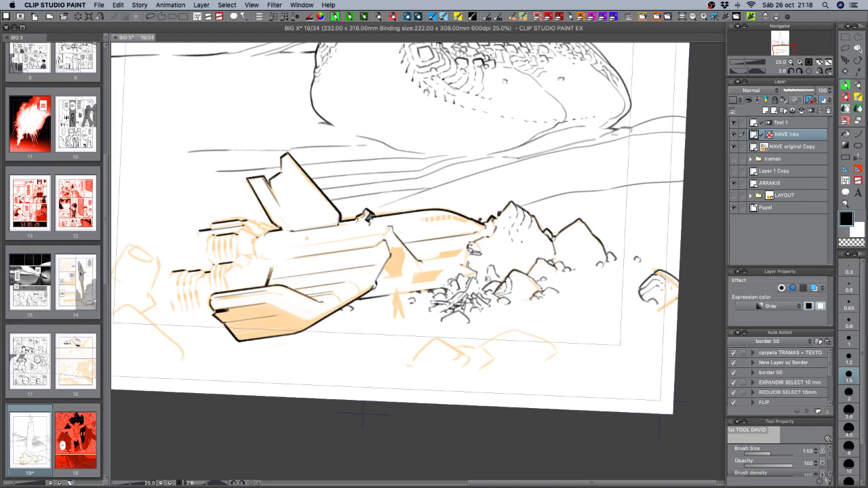
left_click_drag(483, 273, 479, 288)
key("super+z")
left_click_drag(532, 252, 532, 259)
key("r")
mouse_move(571, 296)
left_mouse_down()
mouse_move(560, 331)
mouse_move(531, 370)
mouse_move(586, 291)
left_mouse_up()
key("r")
left_click_drag(557, 341, 571, 311)
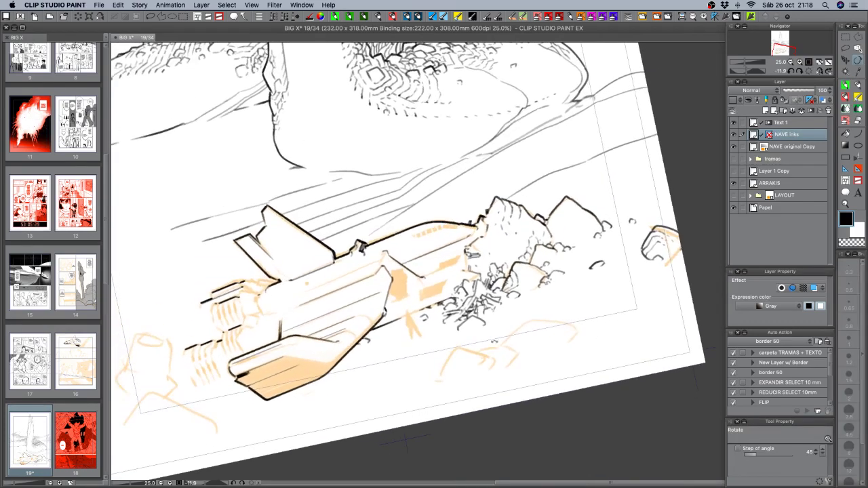
Ink the thin diagonal beam on the ship's side behind the wing, undoing a stray stroke.
key("space")
left_click_drag(437, 333, 497, 295)
key("r")
mouse_move(569, 322)
left_mouse_down()
mouse_move(573, 290)
mouse_move(560, 302)
left_mouse_up()
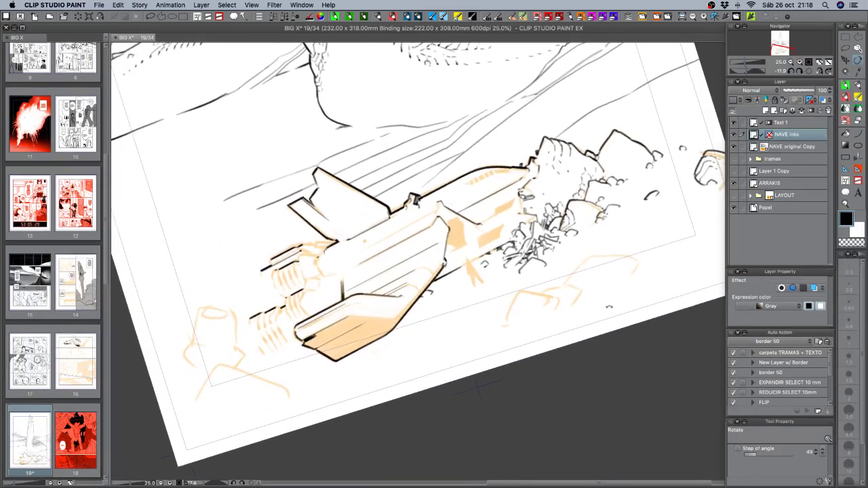
left_click_drag(525, 274, 514, 212)
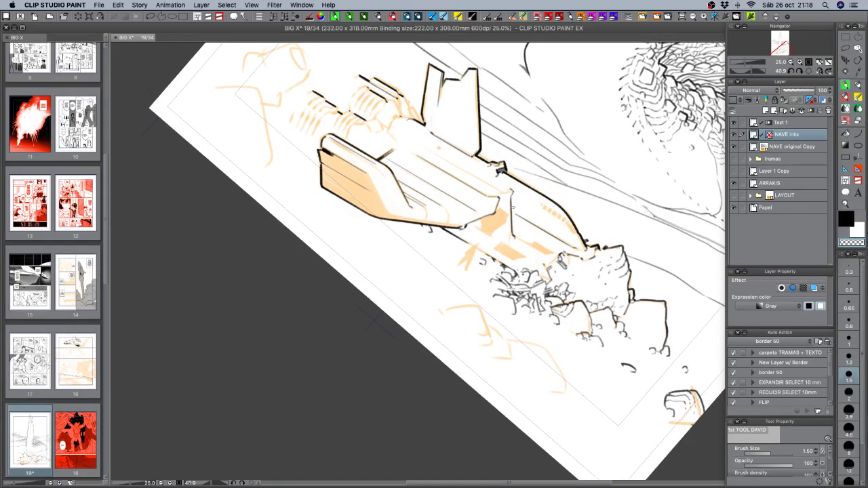
key("c")
mouse_move(513, 197)
left_mouse_down()
mouse_move(516, 242)
mouse_move(472, 183)
mouse_move(474, 197)
left_mouse_up()
key("super+z")
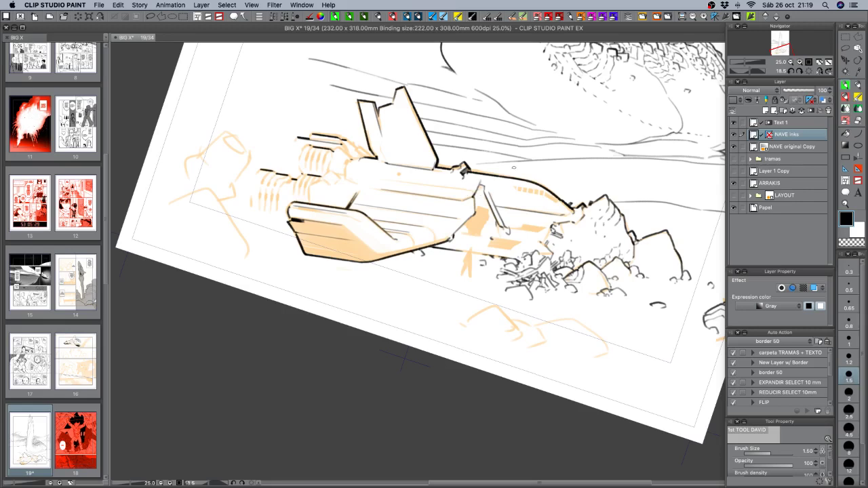
left_click_drag(514, 167, 480, 165)
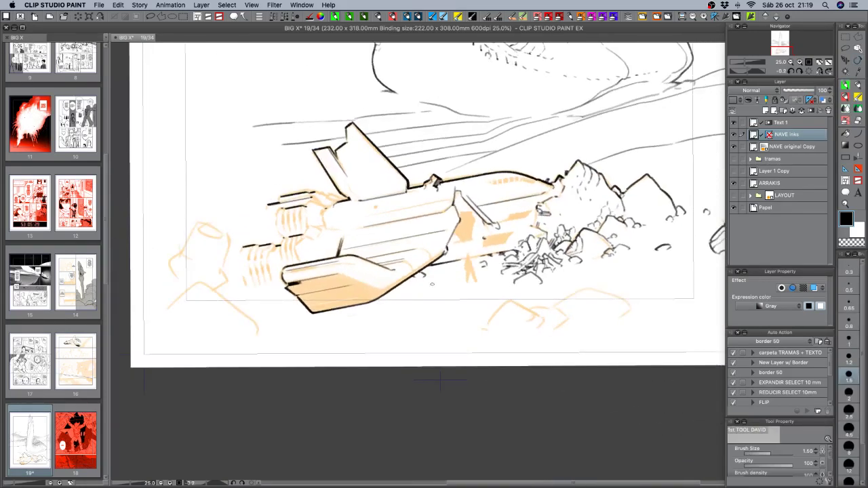
Ink a broken ground line on the sand beneath the ship's wing and save the page.
mouse_move(431, 284)
left_mouse_down()
mouse_move(461, 288)
mouse_move(433, 274)
mouse_move(447, 276)
mouse_move(452, 261)
mouse_move(478, 262)
mouse_move(450, 266)
left_mouse_up()
left_click_drag(600, 332, 606, 297)
key("super+s")
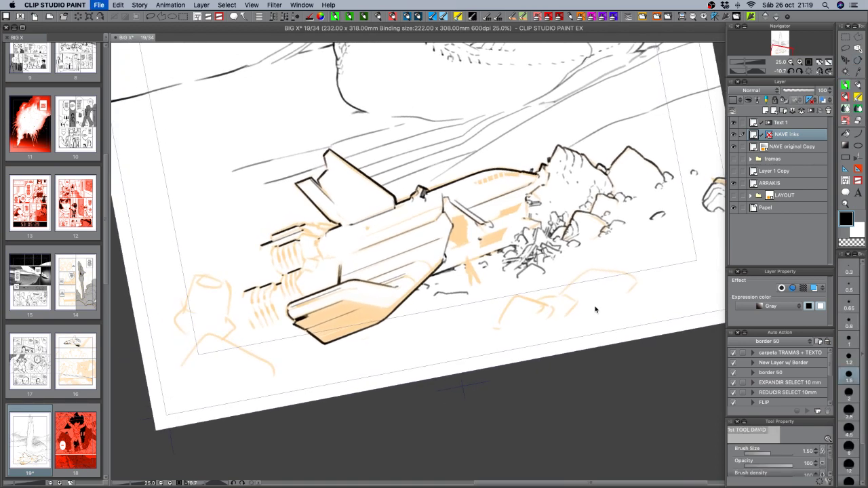
key("super+s")
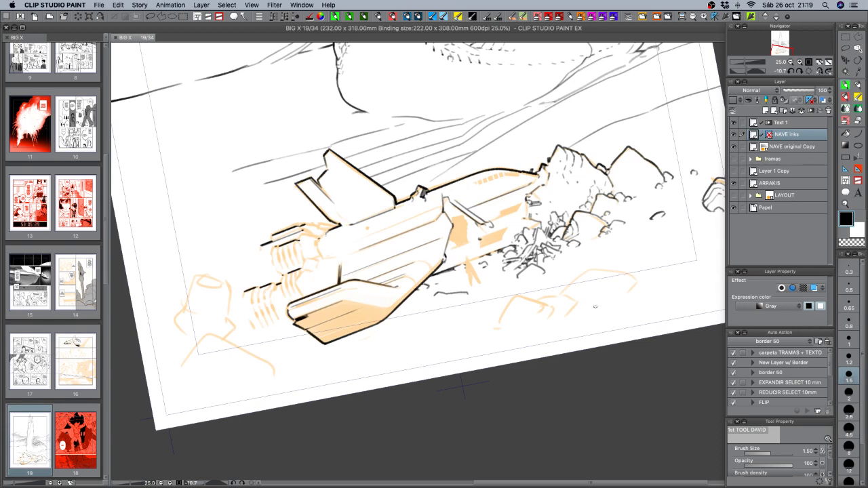
Touch up the debris cluster with transparent colour and add a small black mark on the lower hull.
left_click_drag(595, 306, 589, 322)
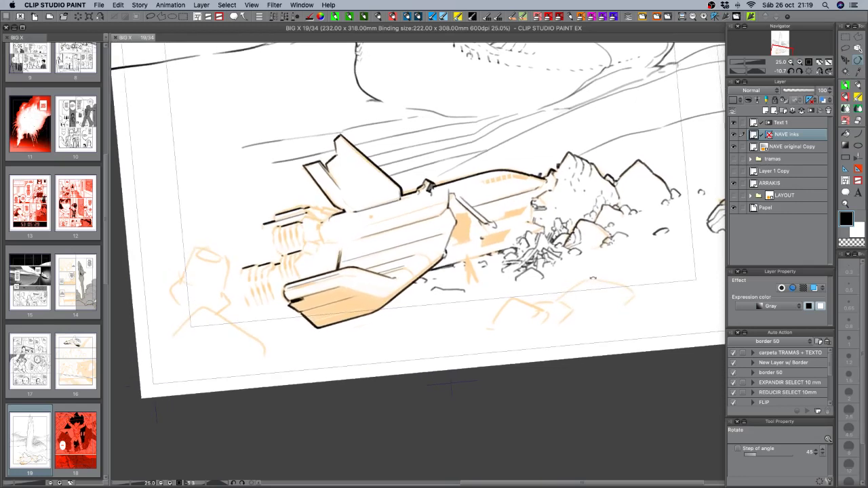
key("c")
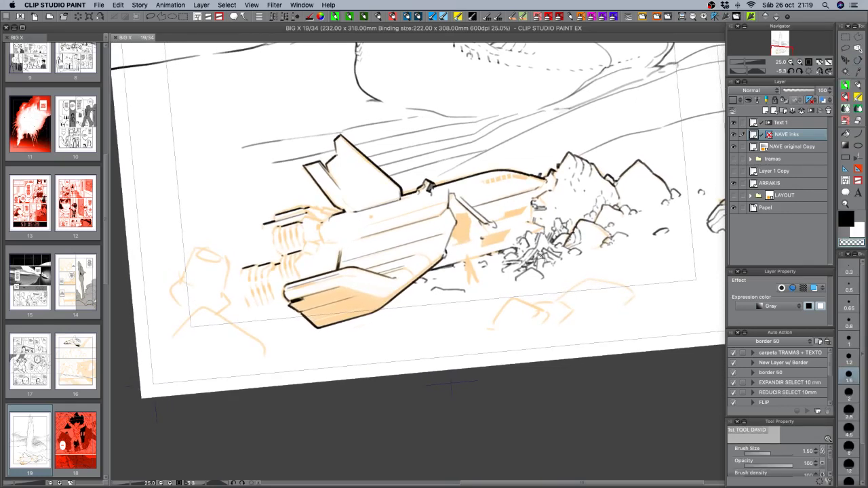
mouse_move(541, 256)
left_mouse_down()
mouse_move(532, 258)
mouse_move(558, 258)
mouse_move(534, 262)
mouse_move(545, 266)
left_mouse_up()
key("c")
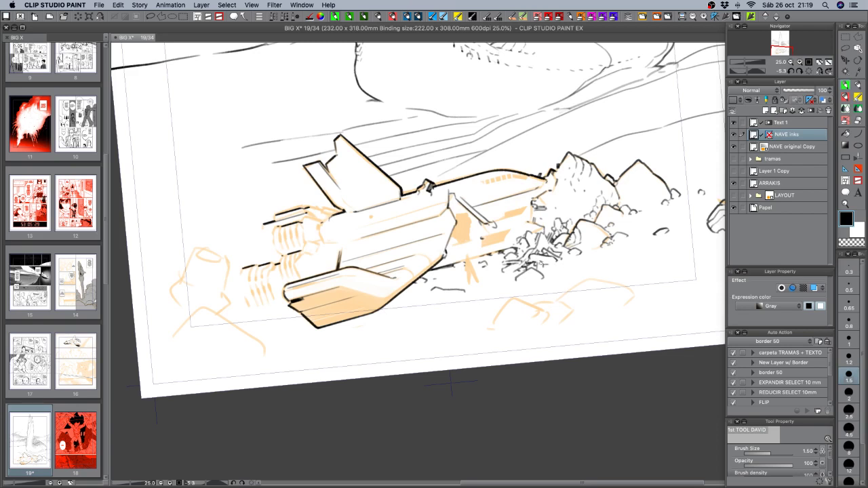
Ink the jagged outline of the joint between the upper rear engine and the hull.
key("r")
left_click_drag(541, 263, 569, 284)
key("space")
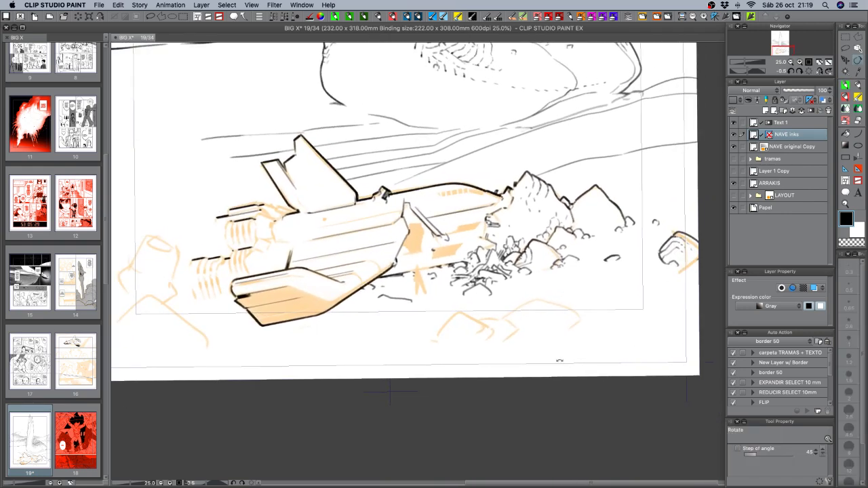
left_click_drag(560, 360, 584, 337)
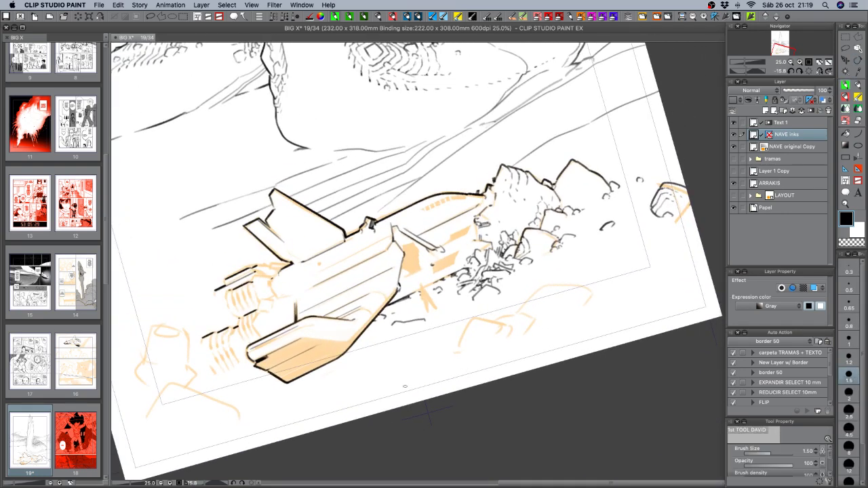
key("r")
left_click_drag(405, 386, 423, 342)
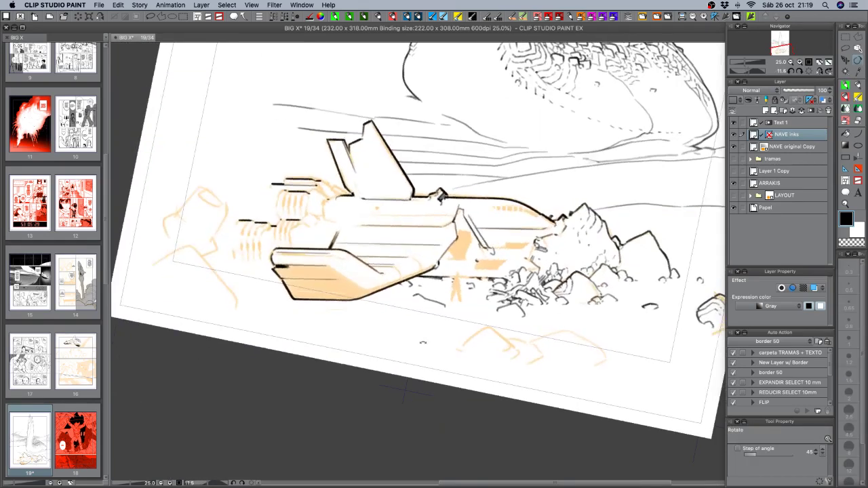
key("b")
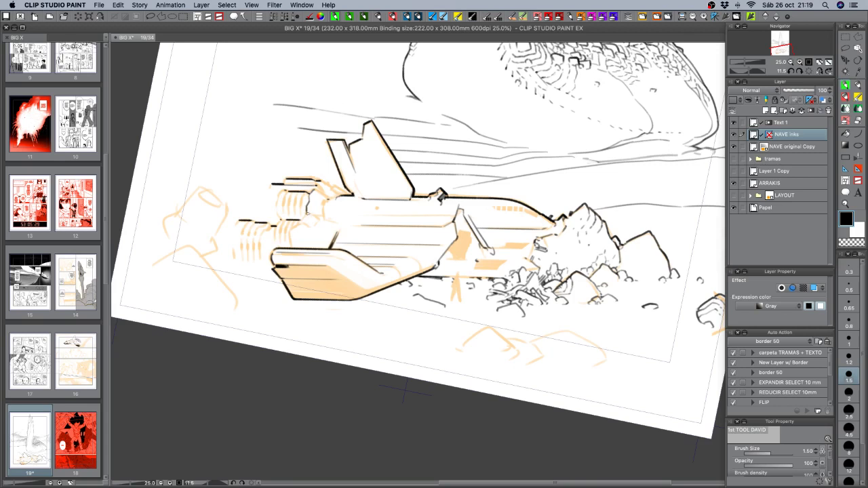
left_click_drag(312, 191, 323, 195)
Ink small dents on the tail fin and upper hull, plus rows of black slits along both rear engines.
left_click_drag(379, 209, 337, 257)
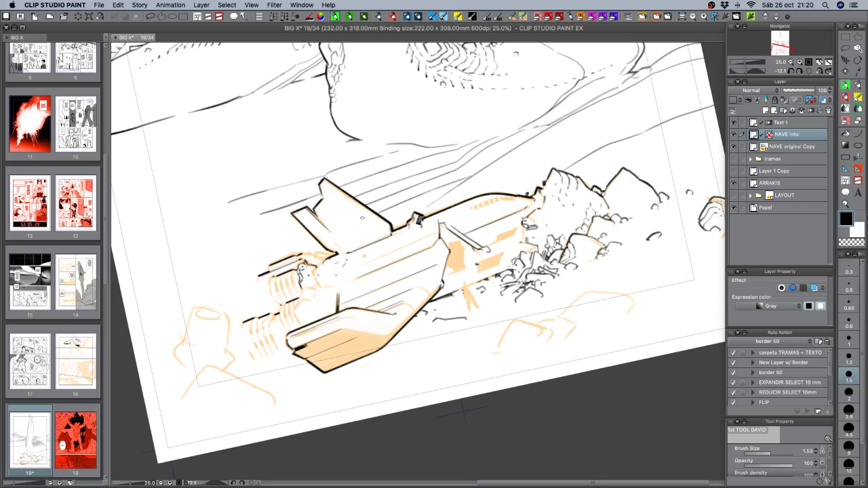
left_click_drag(362, 217, 360, 224)
mouse_move(300, 253)
left_mouse_down()
mouse_move(254, 285)
mouse_move(267, 293)
mouse_move(268, 278)
mouse_move(270, 291)
mouse_move(260, 295)
mouse_move(276, 293)
mouse_move(256, 288)
mouse_move(294, 285)
left_mouse_up()
mouse_move(253, 330)
left_mouse_down()
mouse_move(251, 337)
mouse_move(263, 336)
mouse_move(255, 350)
mouse_move(275, 343)
left_mouse_up()
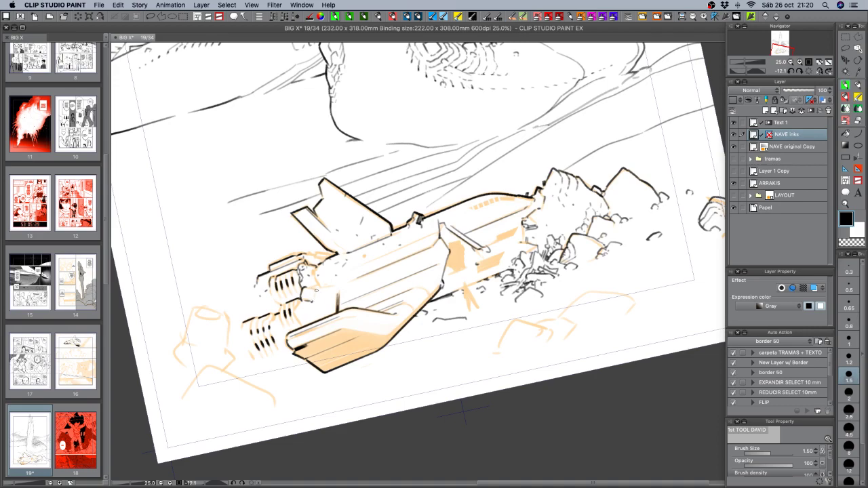
Ink and clean the engine mounts where the rear engines meet the hull.
key("r")
mouse_move(434, 359)
left_mouse_down()
mouse_move(584, 318)
mouse_move(592, 296)
mouse_move(567, 357)
left_mouse_up()
mouse_move(460, 417)
left_mouse_down()
mouse_move(456, 320)
mouse_move(439, 270)
left_mouse_up()
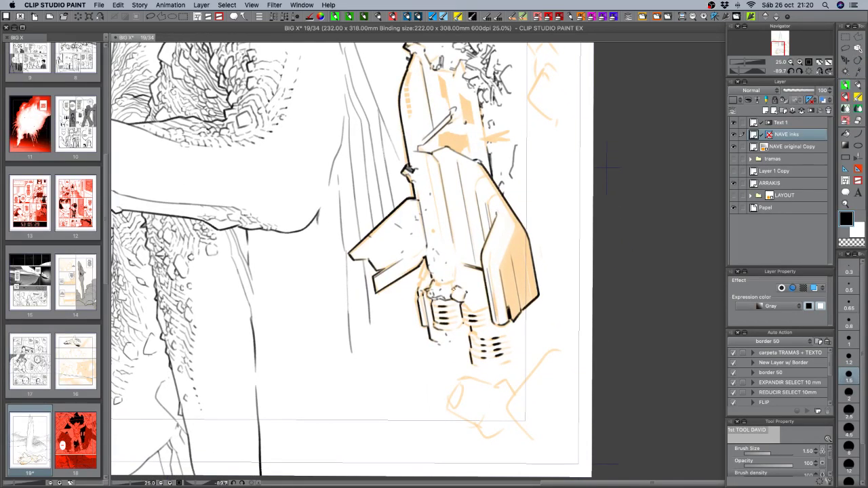
key("c")
key("shift+space")
left_click_drag(450, 297, 379, 346)
left_click_drag(530, 315, 490, 374)
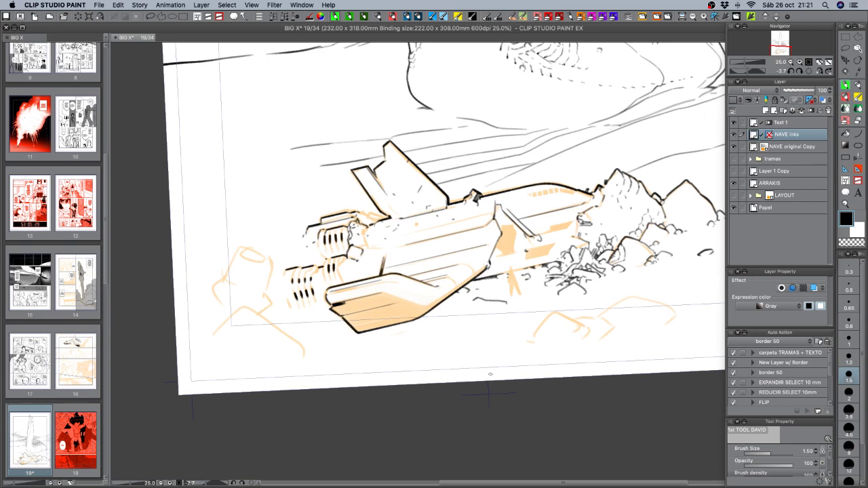
Ink the curved ribs of the upper engine and darken its joint, alternating black and transparent strokes.
key("c")
key("c")
left_click_drag(346, 237, 351, 243)
key("c")
key("c")
left_click_drag(332, 229, 335, 238)
left_click_drag(344, 229, 342, 238)
key("r")
left_click_drag(316, 310, 310, 265)
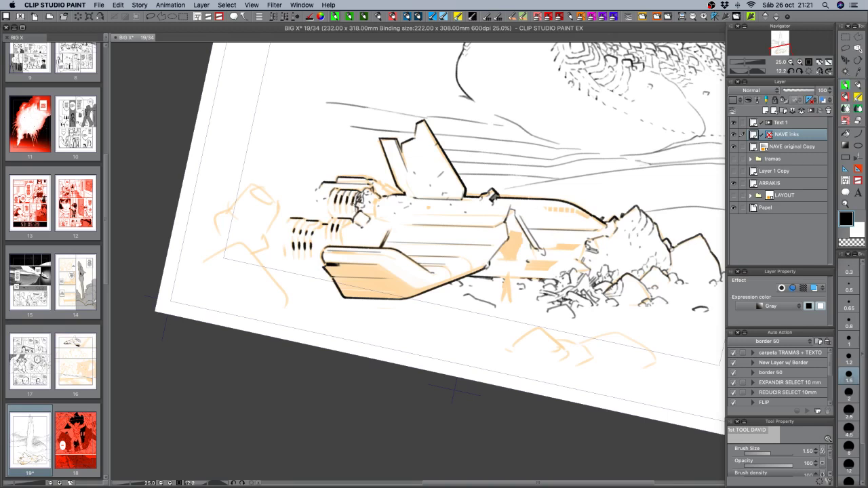
Undo a stray rib stroke and refine the curved ribs of both engines with black and transparent colour.
left_click_drag(347, 206, 351, 215)
key("super+z")
key("c")
key("c")
key("c")
key("c")
key("c")
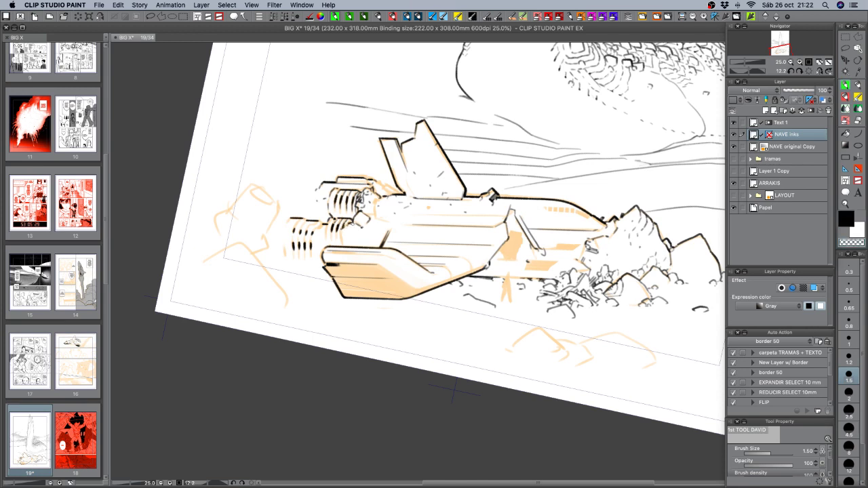
Ink the top edge of the lower rear engine above its rib slits with the 1.5 brush.
key("c")
mouse_move(402, 249)
left_mouse_down()
mouse_move(429, 323)
mouse_move(448, 335)
mouse_move(463, 282)
left_mouse_up()
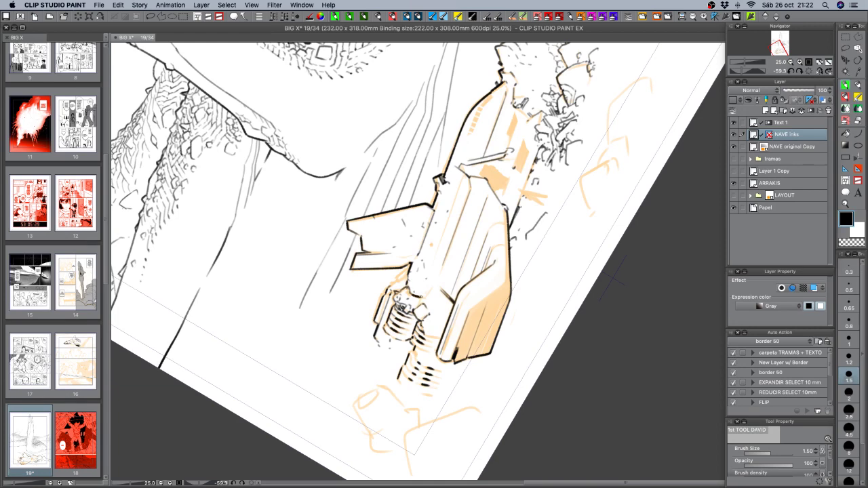
key("shift+space")
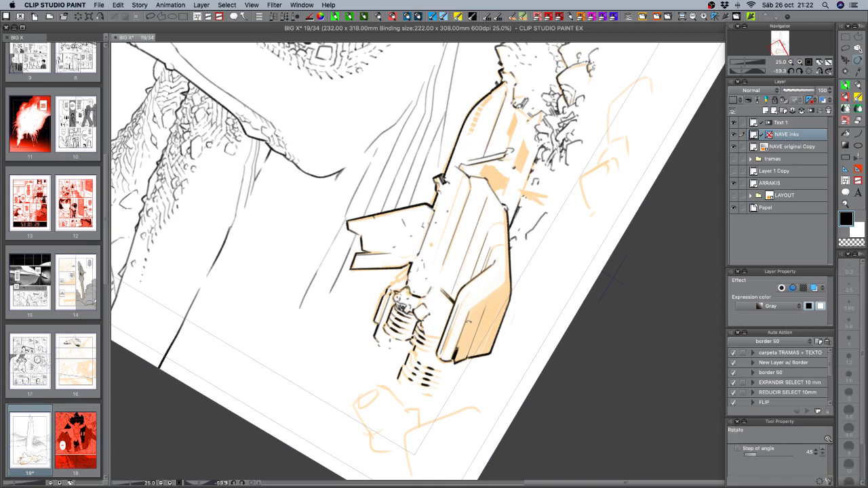
left_click_drag(458, 318, 426, 308)
left_click_drag(406, 257, 417, 265)
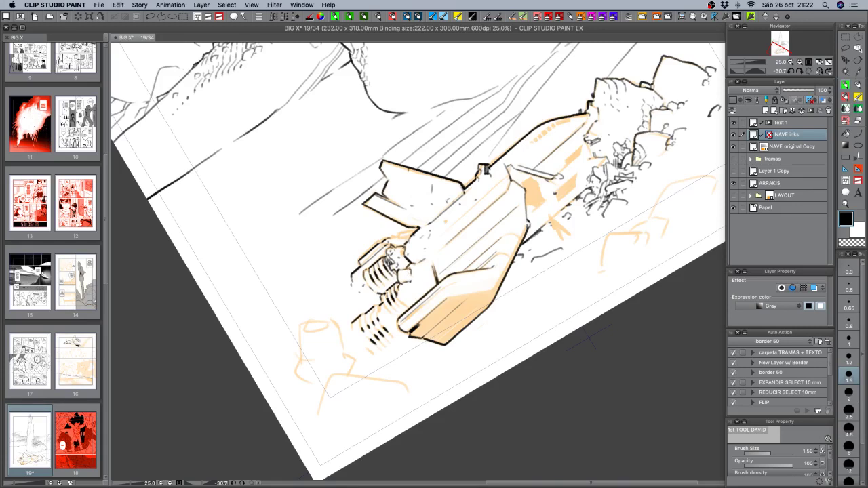
key("shift+space")
mouse_move(457, 345)
left_mouse_down()
mouse_move(385, 337)
mouse_move(404, 361)
mouse_move(396, 224)
left_mouse_up()
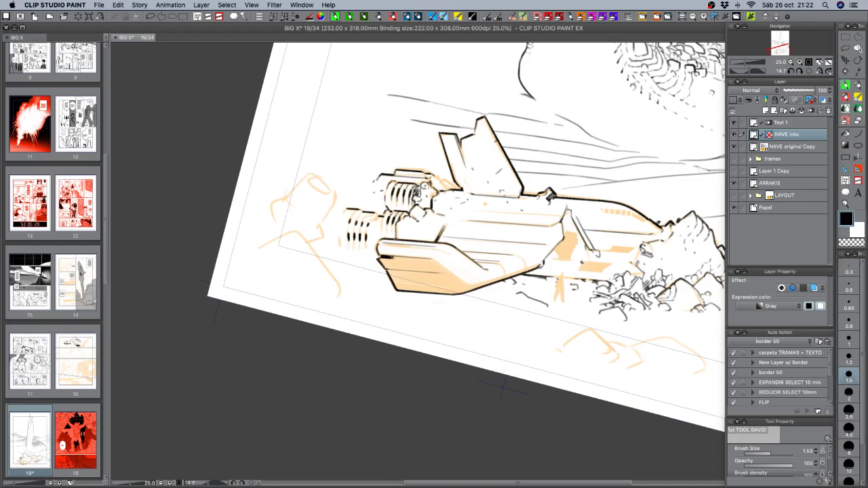
Set the brush size to 1.2 and refine the lower engine's rib slits, alternating black and transparent strokes.
key("r")
mouse_move(405, 224)
left_mouse_down()
mouse_move(558, 304)
mouse_move(581, 244)
mouse_move(507, 247)
left_mouse_up()
key("bracketleft")
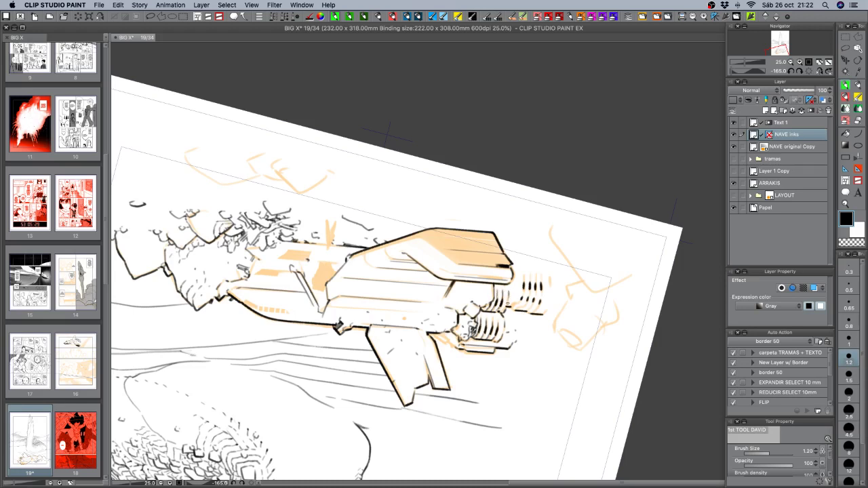
key("c")
key("c")
left_click_drag(519, 305, 545, 252)
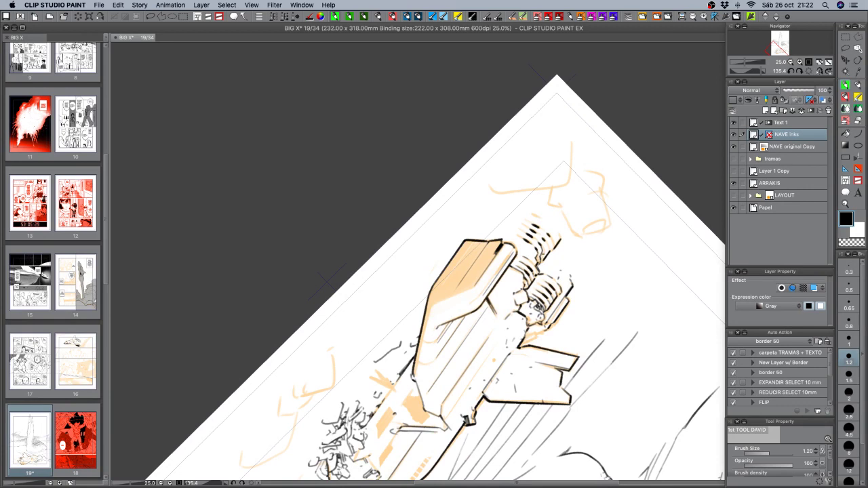
left_click_drag(545, 252, 546, 256)
key("super+z")
key("c")
left_click_drag(543, 256, 542, 263)
key("c")
mouse_move(580, 316)
left_mouse_down()
mouse_move(593, 272)
mouse_move(540, 176)
left_mouse_up()
key("r")
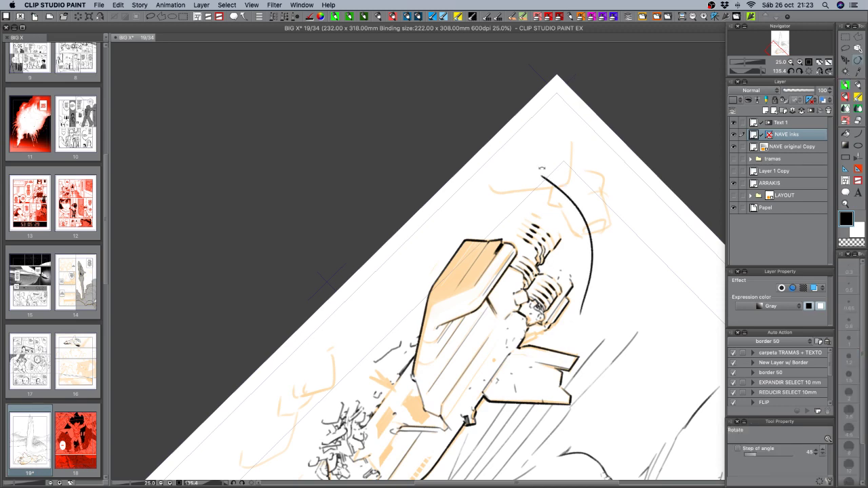
key("super+z")
Undo the last strokes and extend the lower engine's ribs into longer curved black lines.
left_click_drag(627, 291, 581, 190)
left_click_drag(363, 366, 572, 396)
key("p")
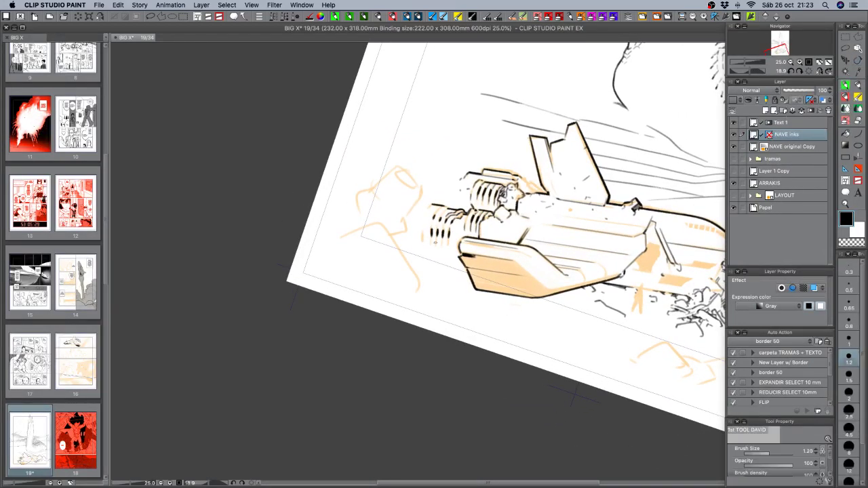
key("super+z")
key("super+z")
key("r")
left_click_drag(523, 246, 367, 369)
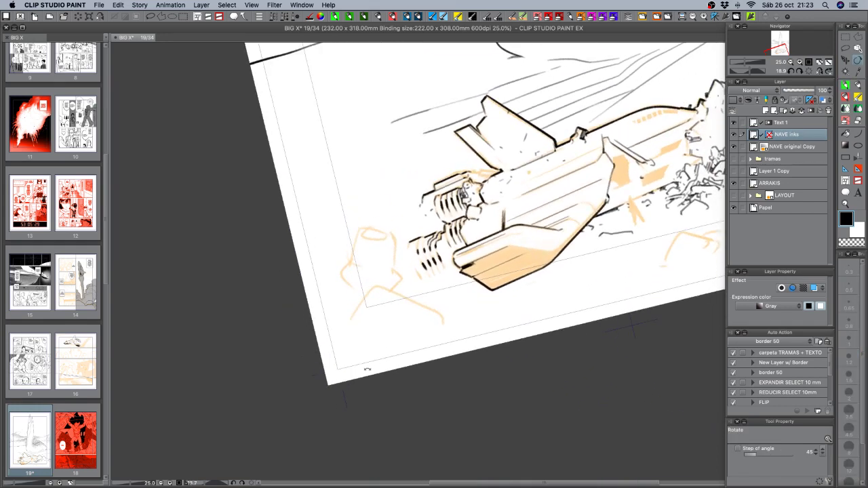
key("p")
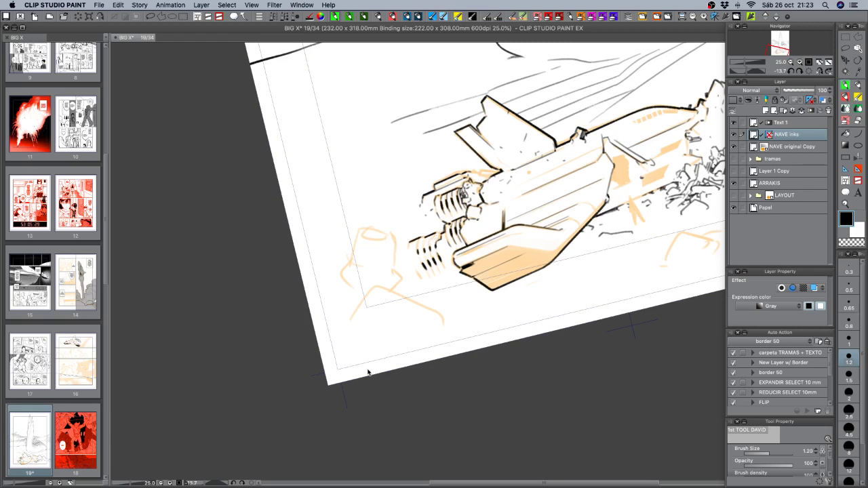
key("r")
left_click_drag(426, 290, 420, 270)
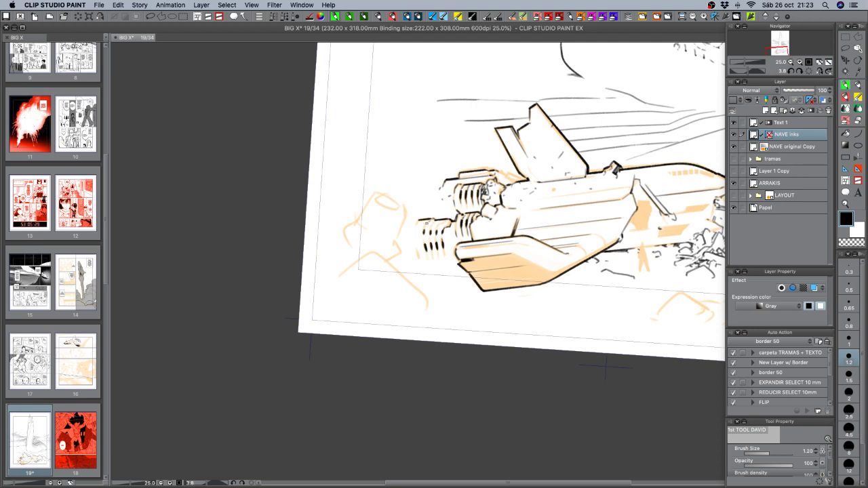
left_click_drag(435, 222, 431, 226)
Trim the lower engine's curved ribs with transparent colour and touch them up in black.
key("c")
key("shift+space")
left_click_drag(459, 316, 444, 324)
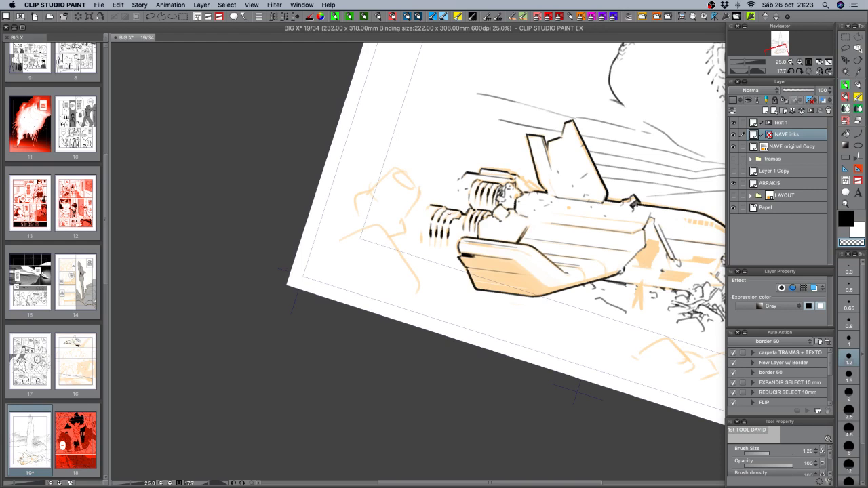
key("c")
key("c")
key("c")
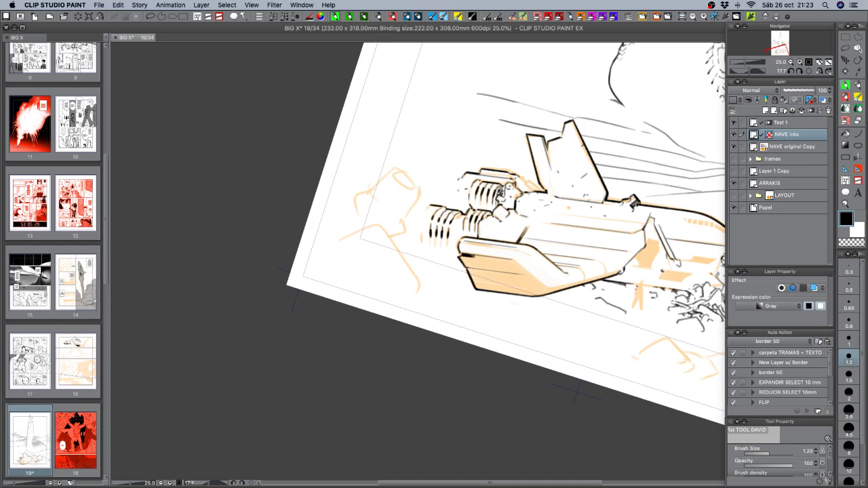
key("r")
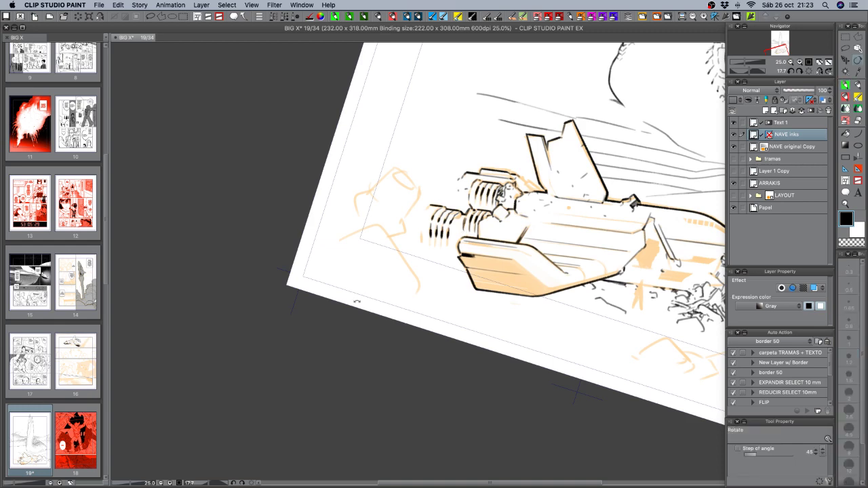
mouse_move(357, 300)
left_mouse_down()
mouse_move(357, 355)
mouse_move(351, 279)
left_mouse_up()
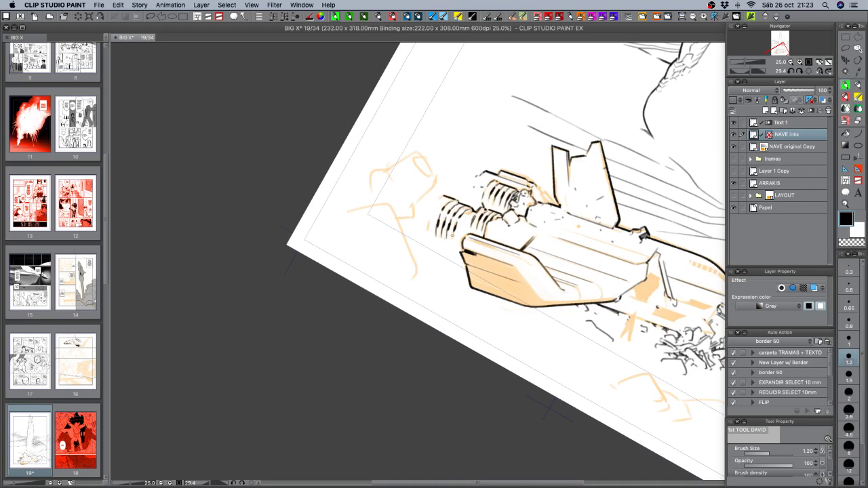
Undo a stray stroke on the lower engine and finish thickening its rearmost ribs in black.
mouse_move(456, 229)
left_mouse_down()
mouse_move(452, 242)
mouse_move(428, 228)
left_mouse_up()
key("super+z")
left_click_drag(514, 331, 546, 307)
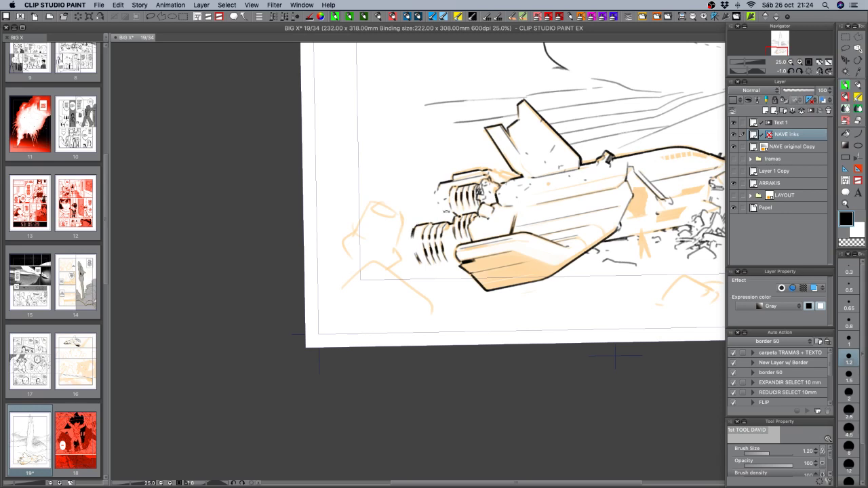
left_click_drag(556, 330, 637, 313)
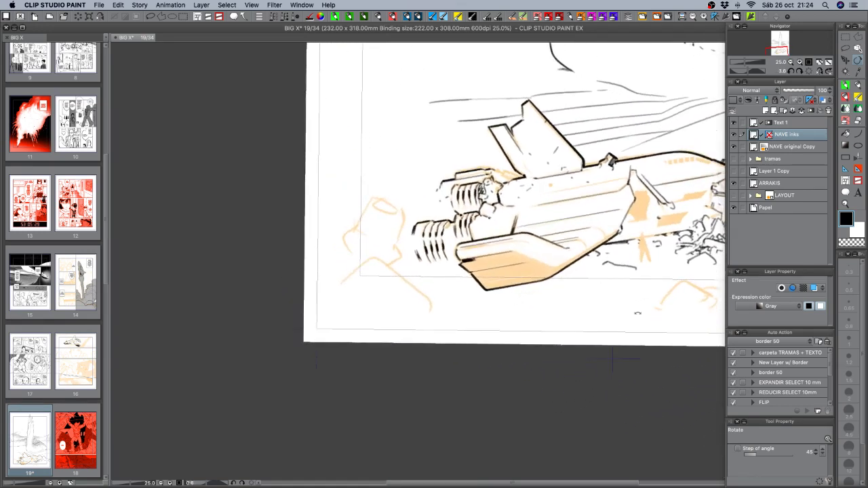
left_click_drag(612, 359, 625, 245)
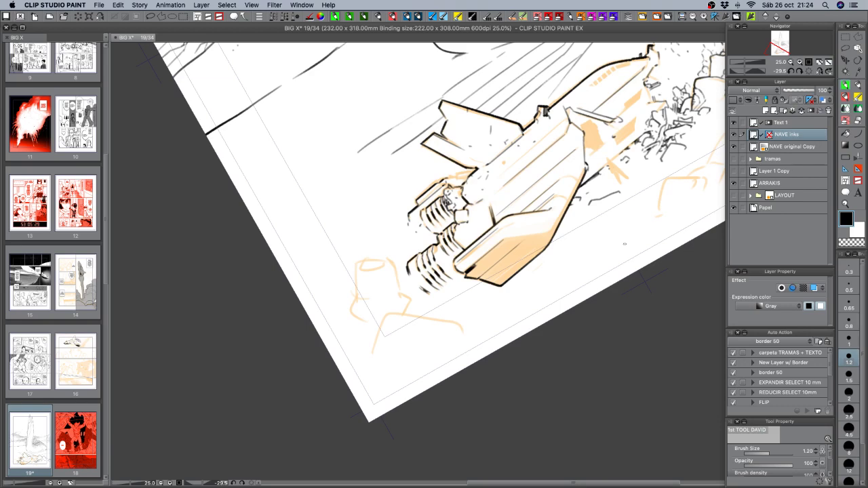
Set the brush size to 1.5 and ink the dark strut between the upper engine and the tail fin's base.
left_click_drag(478, 225, 434, 272)
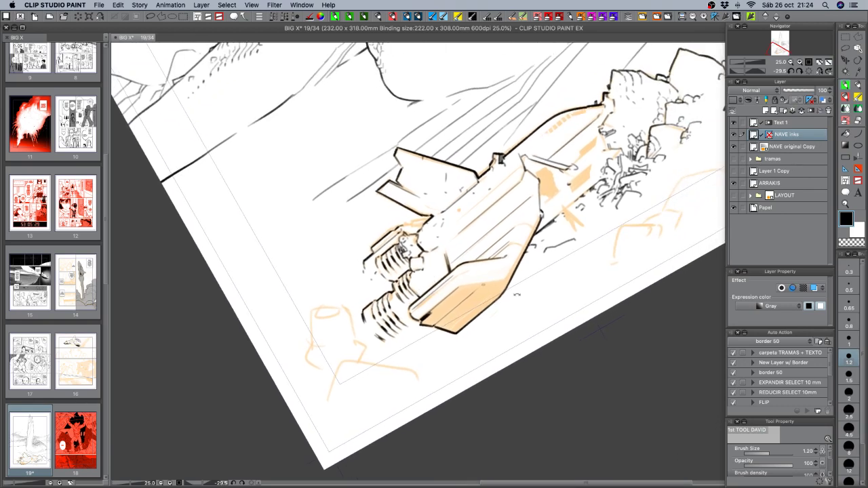
left_click_drag(541, 306, 545, 235)
left_click_drag(492, 337, 507, 289)
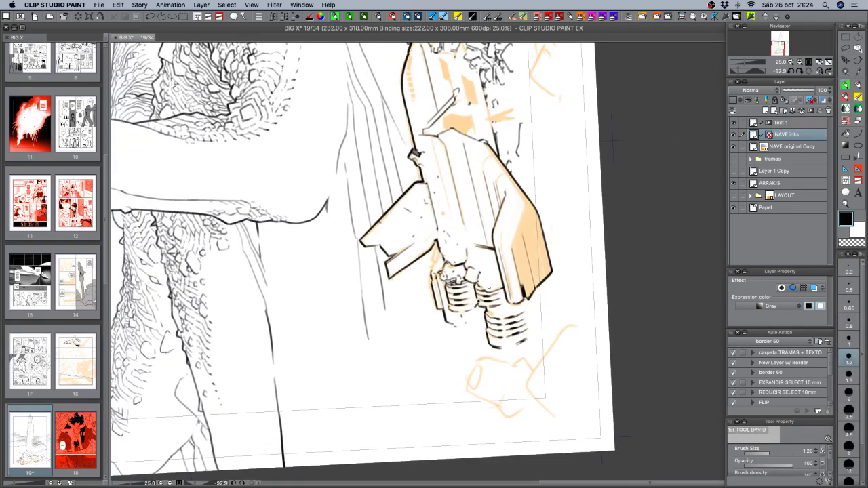
key("c")
key("bracketright")
key("c")
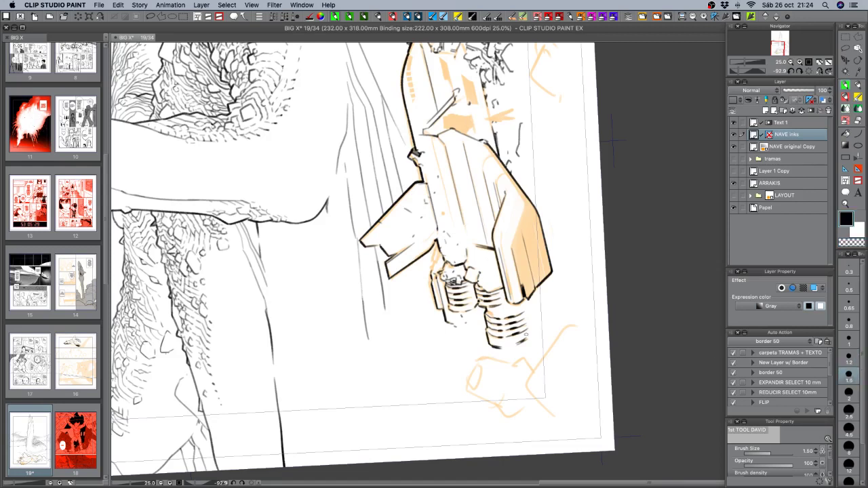
left_click_drag(436, 245, 431, 272)
left_click_drag(460, 115, 635, 311)
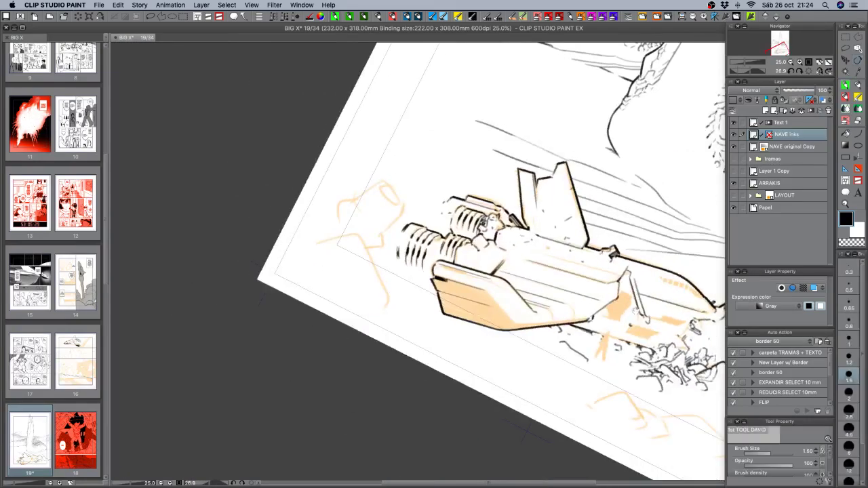
Set the brush size to 1.2 and ink small scuffs on the upper hull beneath the tail fin.
left_click_drag(603, 283, 437, 272)
left_click_drag(533, 380, 578, 316)
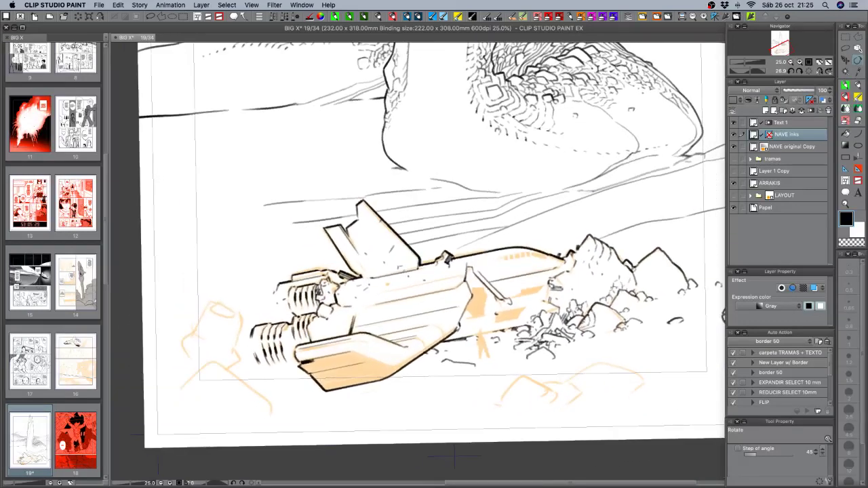
left_click(850, 362)
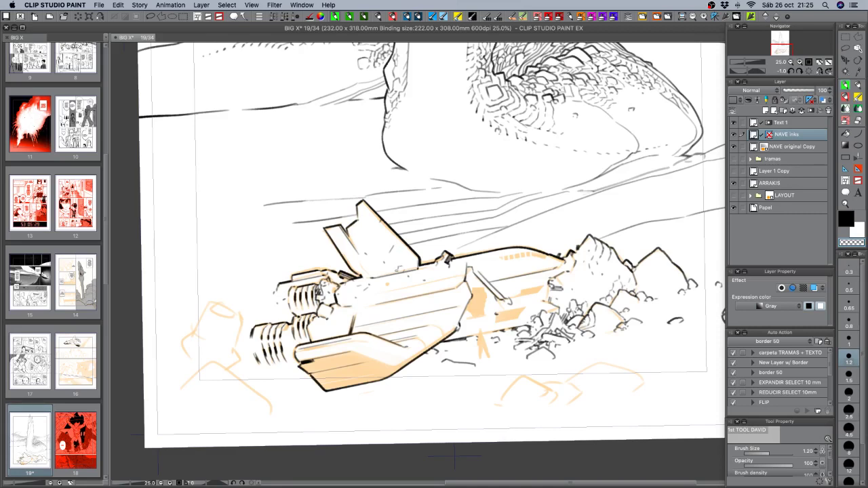
key("c")
key("c")
key("c")
key("shift+space")
left_click_drag(437, 239, 429, 234)
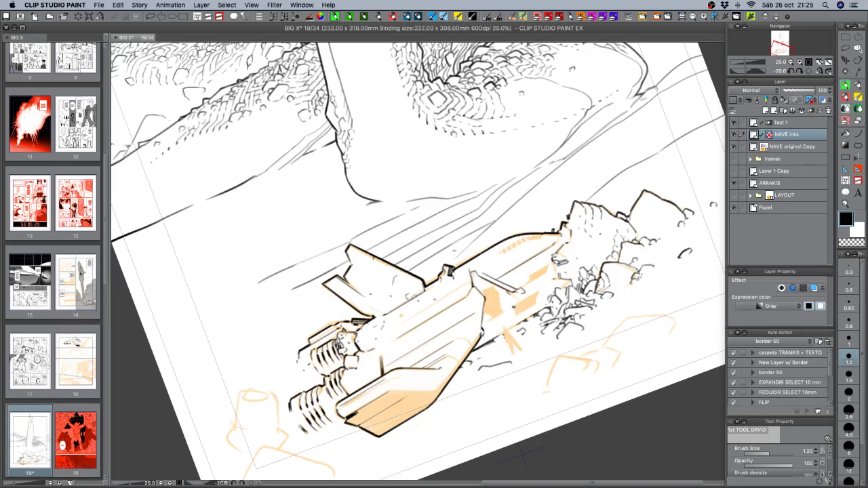
Undo stray strokes and ink a small cluster of dent marks on the hull side ahead of the engine mounts.
key("shift+space")
left_click_drag(454, 250, 456, 264)
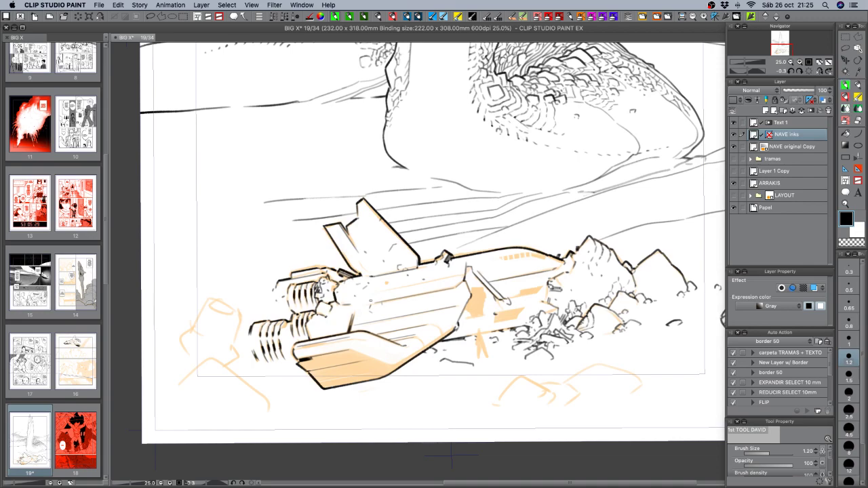
key("super+z")
key("shift+space")
left_click_drag(442, 308, 515, 318)
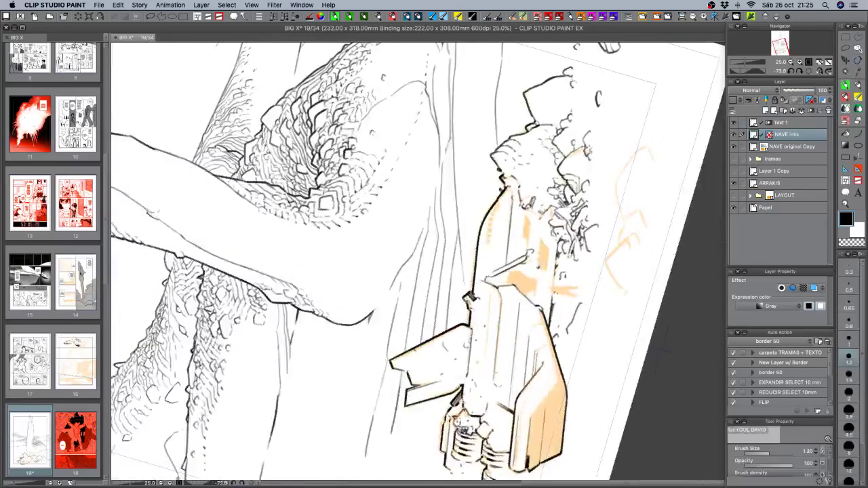
key("c")
key("c")
mouse_move(494, 396)
left_mouse_down()
mouse_move(475, 394)
mouse_move(362, 319)
left_mouse_up()
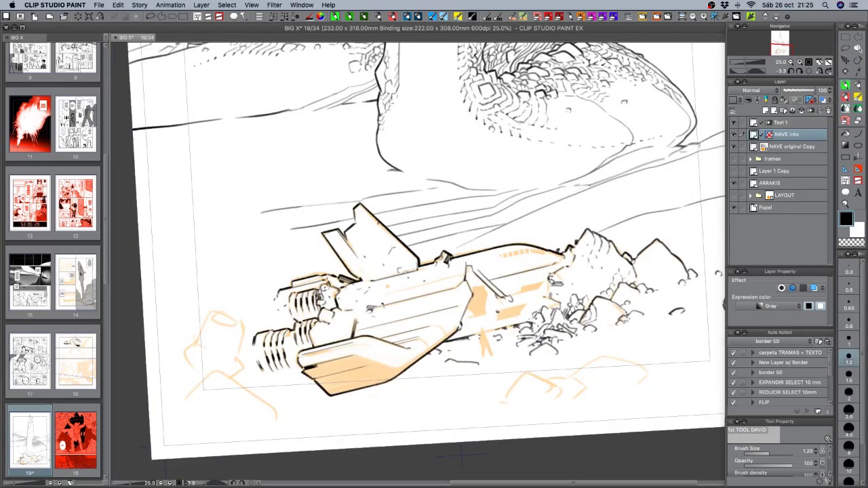
key("super+z")
Turn on the NAVE inks layer's ruler and ink the long straight panel line along the upper hull, redoing it once.
left_click(769, 135, "shift")
left_click_drag(436, 340, 391, 290)
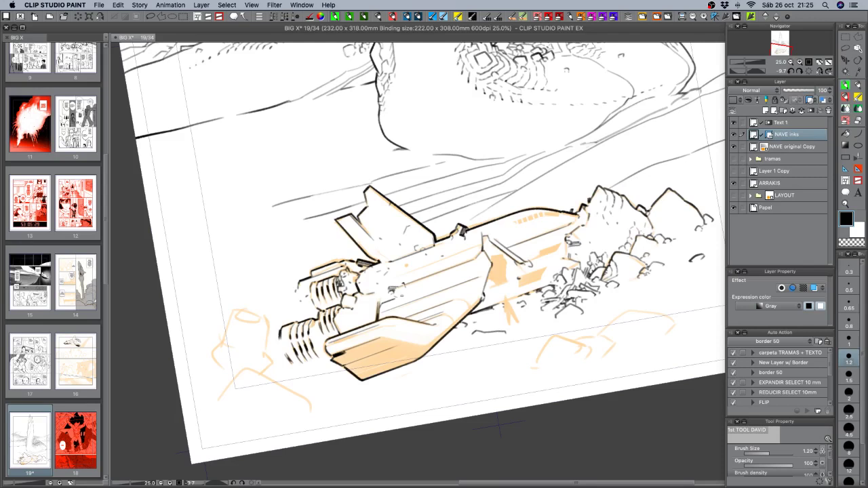
left_click_drag(383, 303, 397, 297)
key("c")
key("c")
left_click_drag(381, 282, 477, 246)
key("super+z")
left_click_drag(385, 280, 476, 248)
Ink a shorter straight line below the long hull line and a stroke across the upper orange panel on the fuselage.
key("r")
mouse_move(537, 357)
left_mouse_down()
mouse_move(447, 411)
mouse_move(505, 387)
mouse_move(483, 427)
left_mouse_up()
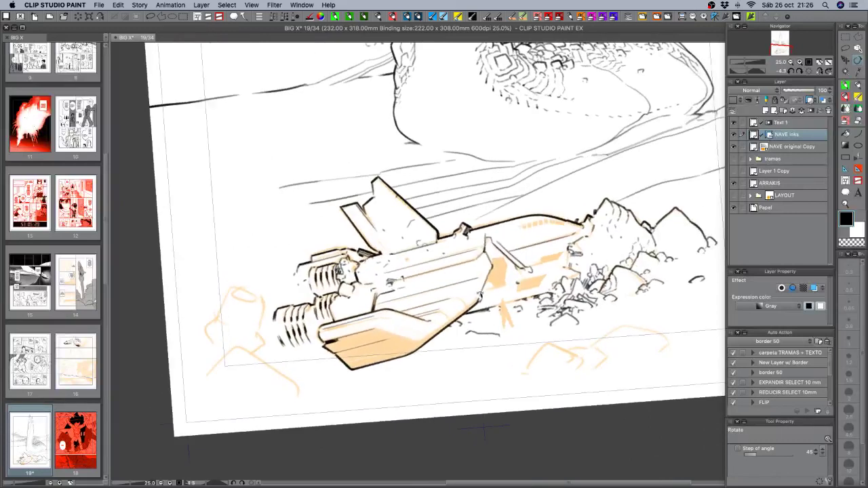
left_click_drag(404, 279, 475, 257)
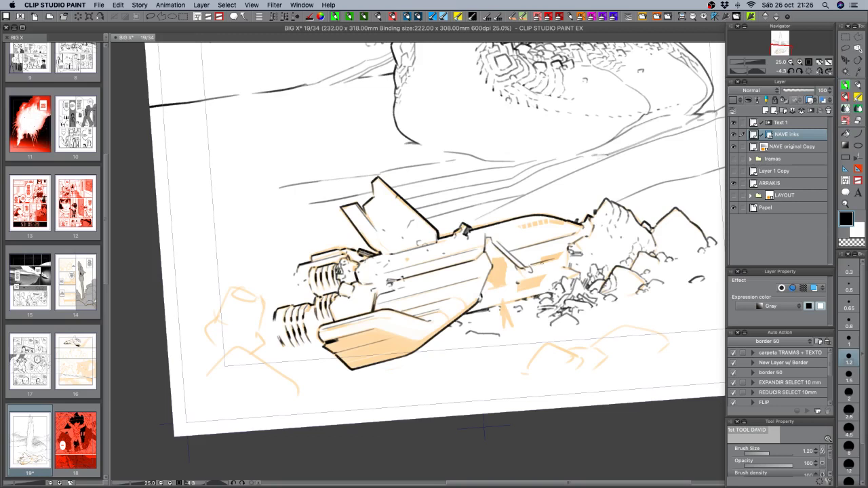
key("super+z")
left_click_drag(542, 257, 559, 255)
key("super+shift+z")
Ink straight lines on the lower orange panel and along the fuselage's bottom edge, redoing misplaced strokes, and save the page.
left_click_drag(523, 279, 569, 266)
key("ctrl+z")
left_click_drag(522, 279, 547, 274)
key("ctrl+z")
left_click_drag(483, 295, 551, 276)
key("ctrl+z")
left_click_drag(481, 296, 560, 274)
key("ctrl+s")
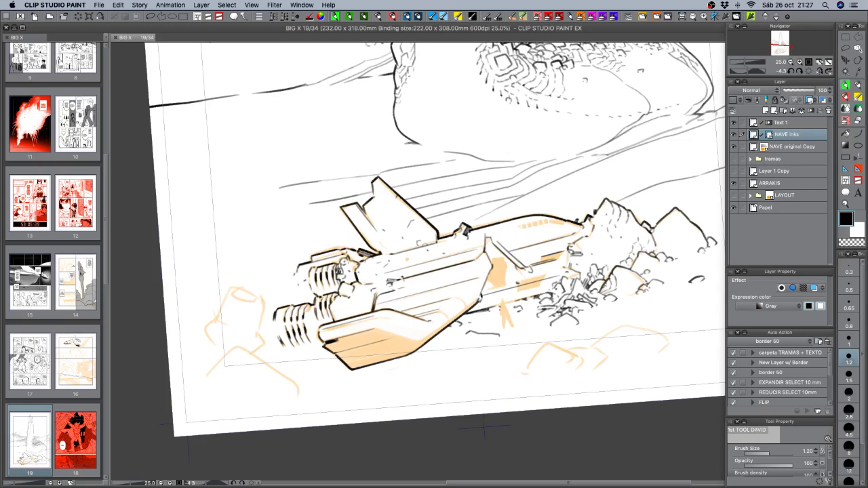
Hide the ruler of the NAVE inks layer.
left_click_drag(517, 321, 469, 322)
left_click_drag(533, 334, 471, 325)
left_click_drag(573, 341, 585, 330)
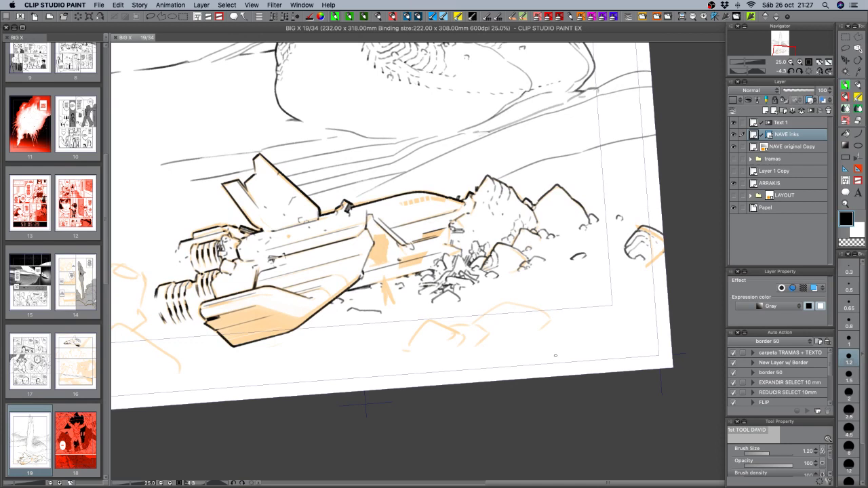
left_click(768, 134)
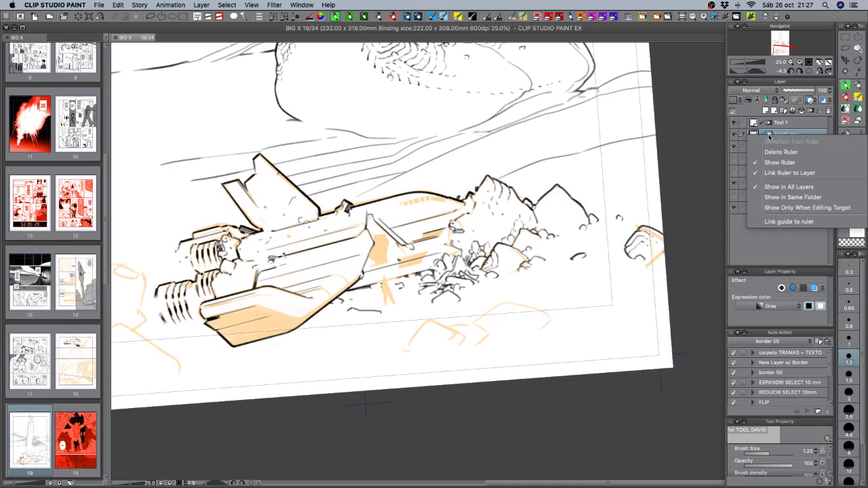
left_click(776, 160)
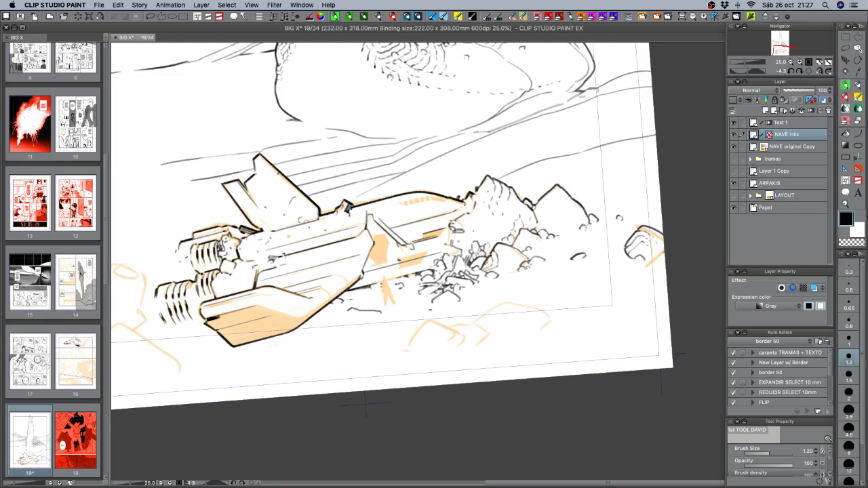
Ink the outline and curved facet lines of the small pointed foreground rock below the ship's nose debris.
mouse_move(435, 320)
left_mouse_down()
mouse_move(407, 347)
mouse_move(426, 346)
left_mouse_up()
left_click_drag(409, 349, 412, 351)
left_click_drag(435, 325, 440, 335)
left_click_drag(530, 369, 459, 400)
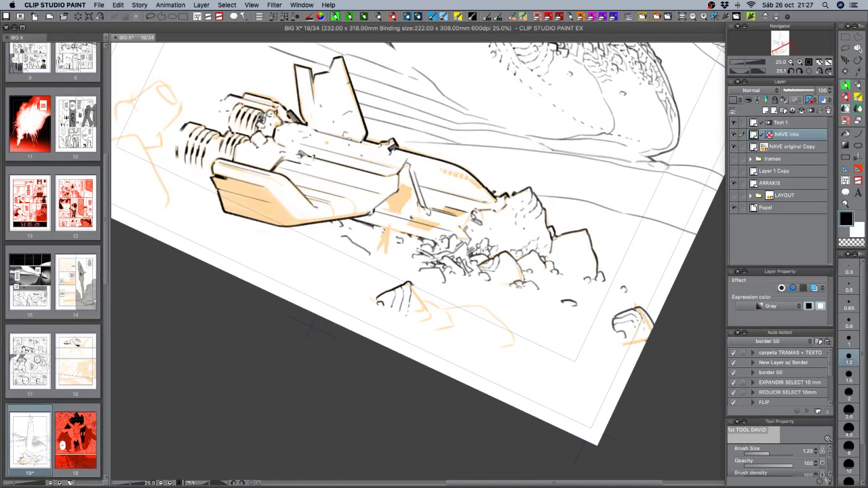
left_click_drag(411, 285, 426, 321)
left_click_drag(487, 327, 513, 270)
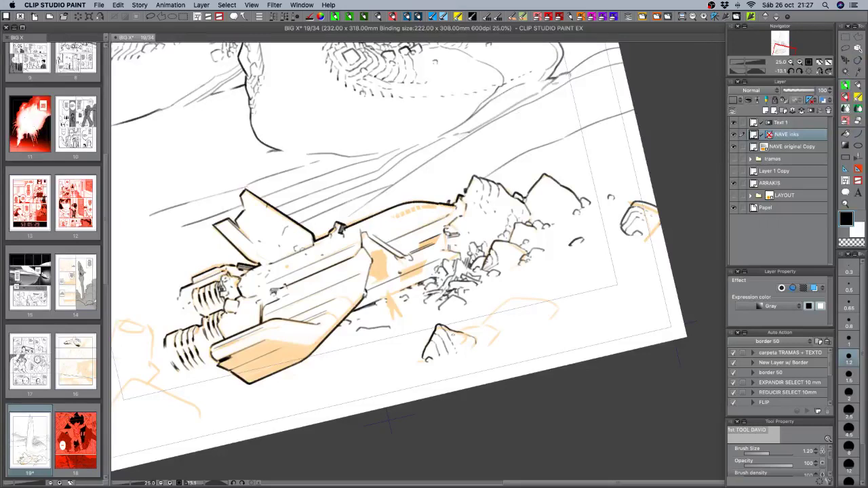
left_click_drag(455, 331, 452, 344)
Set the brush size to 1.5 and ink the broad foreground rock outline beside the small pointed rock.
key("bracketright")
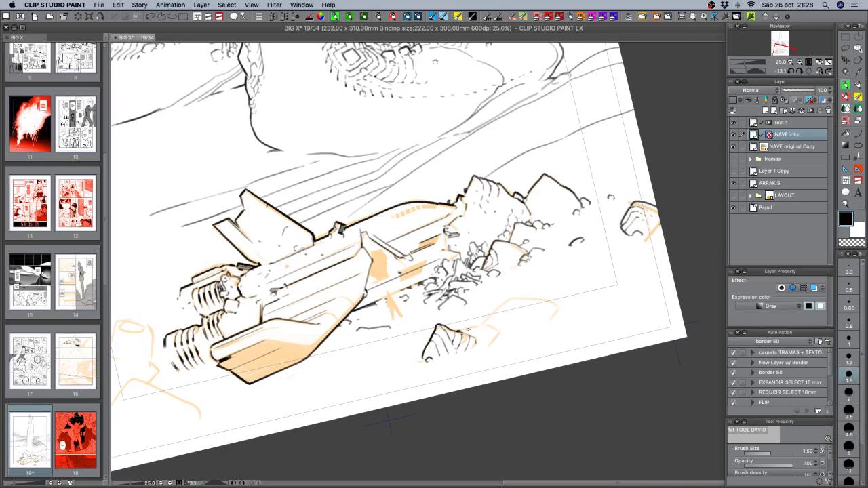
left_click_drag(462, 330, 476, 327)
mouse_move(492, 314)
left_mouse_down()
mouse_move(517, 293)
mouse_move(566, 305)
left_mouse_up()
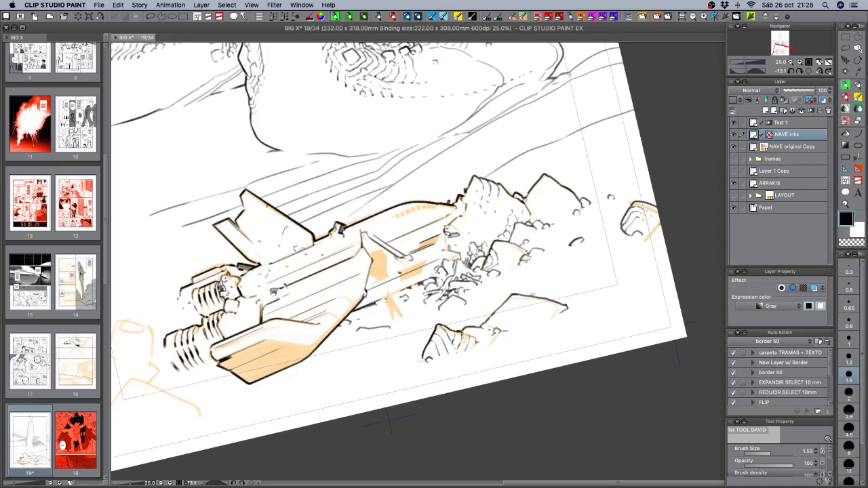
Ink the first concentric arches of the ribbed debris behind the broad foreground rock, undoing misplaced strokes.
mouse_move(534, 296)
left_mouse_down()
mouse_move(523, 283)
mouse_move(501, 281)
mouse_move(489, 309)
left_mouse_up()
left_click_drag(493, 285, 480, 311)
key("c")
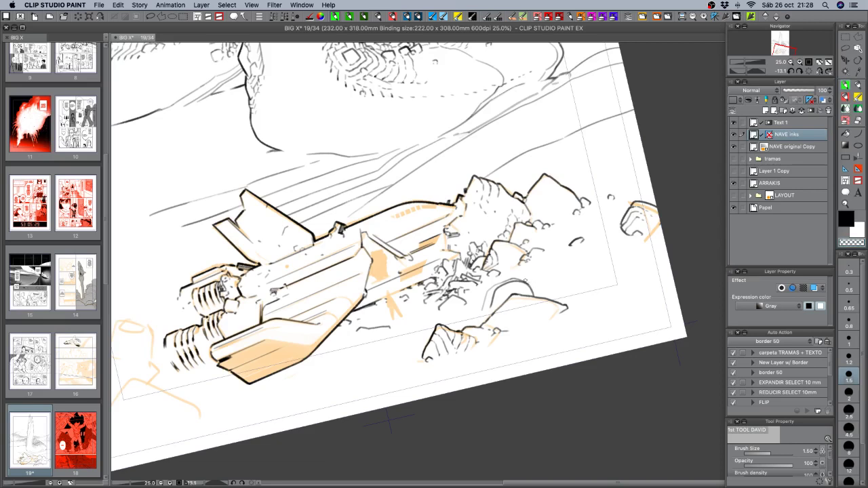
key("c")
left_click_drag(510, 275, 488, 285)
key("super+z")
left_click_drag(512, 275, 491, 285)
key("super+z")
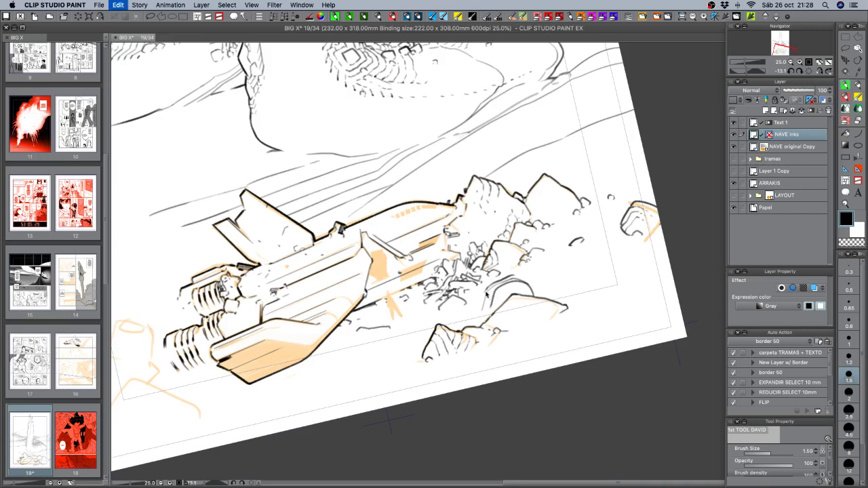
left_click_drag(487, 289, 479, 307)
key("c")
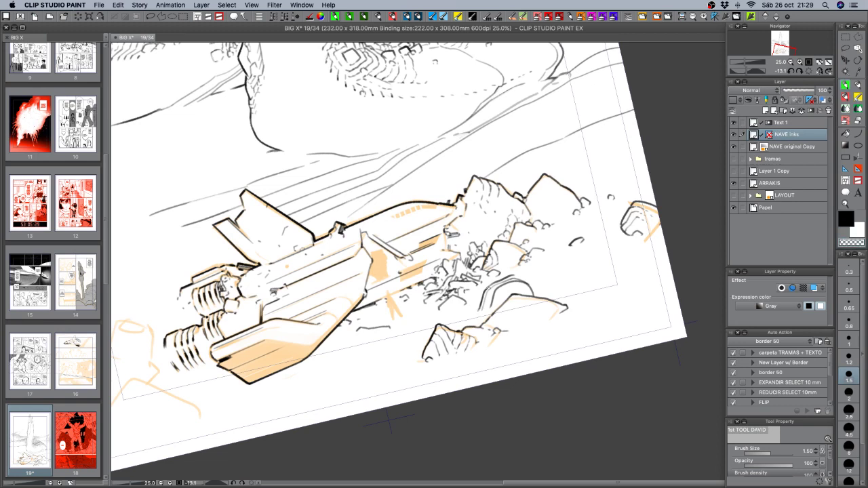
Add the inner rib lines of the arched debris and clean up its strokes with transparent colour.
key("c")
key("c")
key("c")
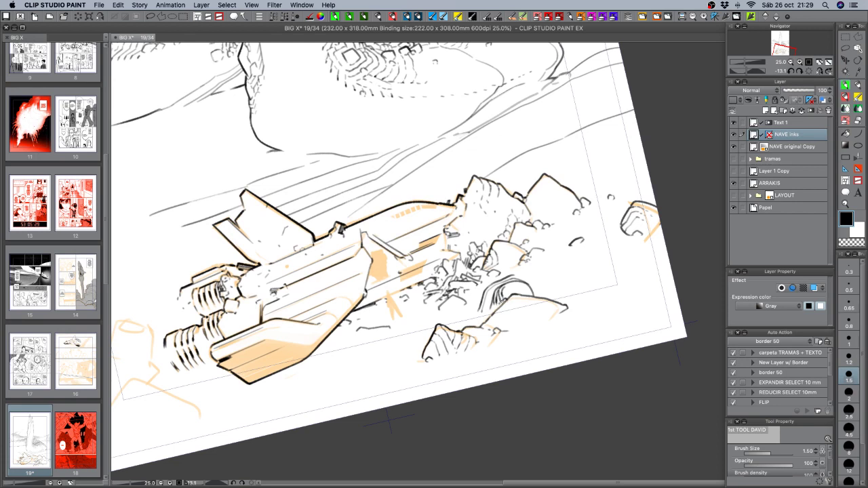
left_click_drag(504, 298, 497, 305)
key("c")
left_click_drag(566, 332, 548, 345)
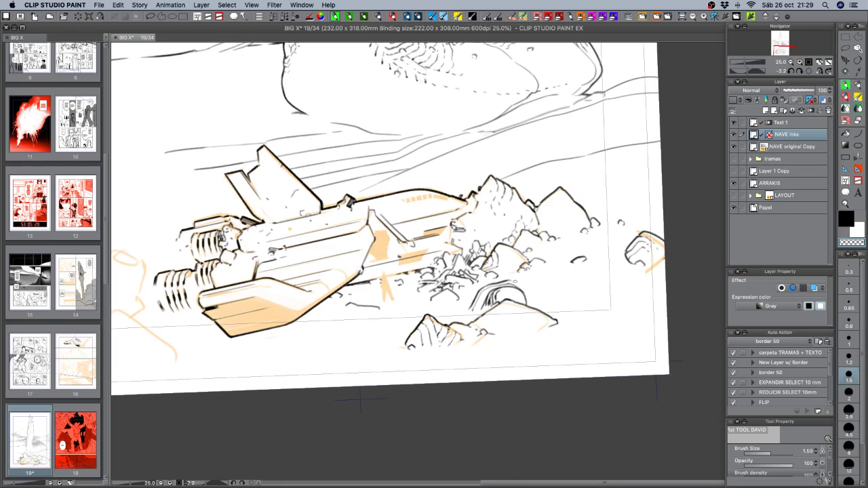
key("c")
left_click_drag(514, 281, 523, 282)
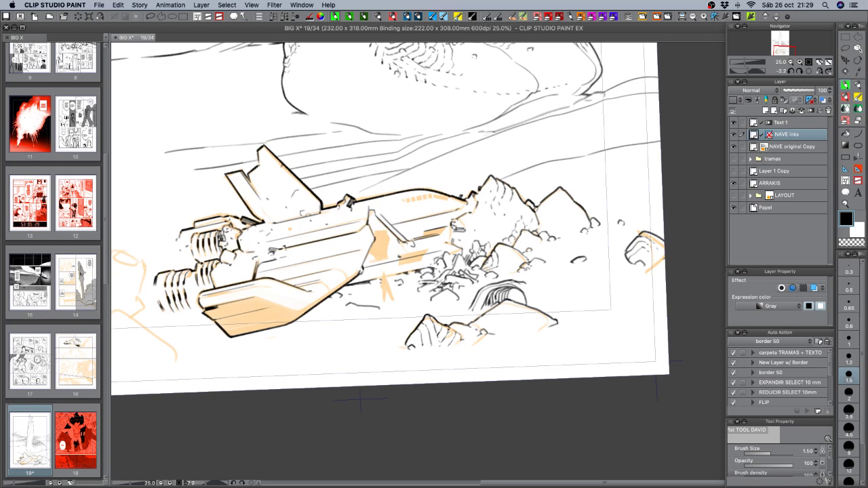
Extend the ribbed arch with its outer curve and short rib lines down to the rock's far end.
left_click_drag(561, 310, 548, 334)
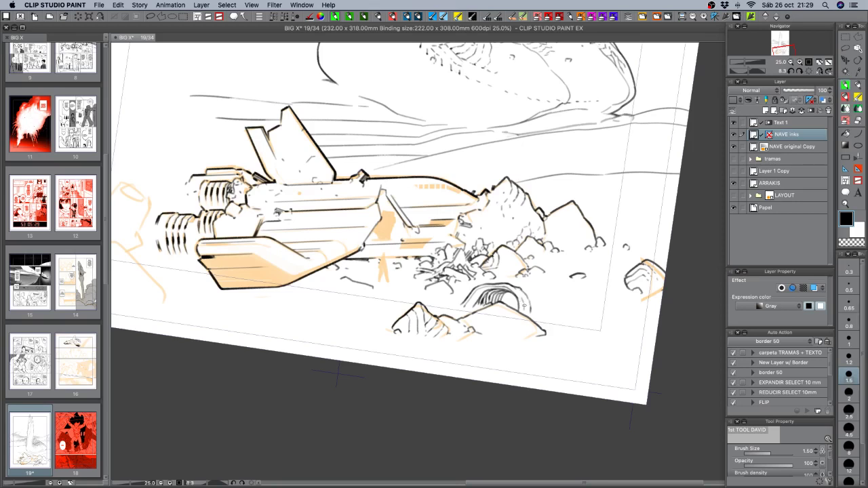
key("c")
key("c")
left_click_drag(532, 306, 565, 341)
key("r")
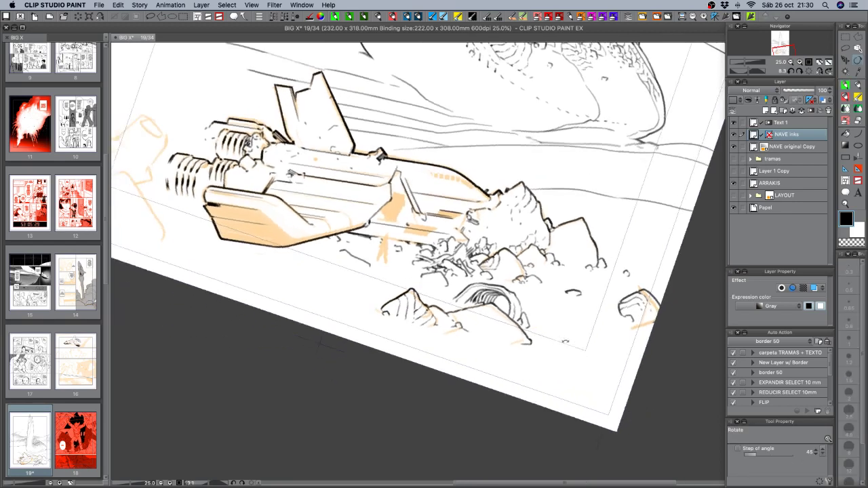
left_click_drag(324, 346, 415, 427)
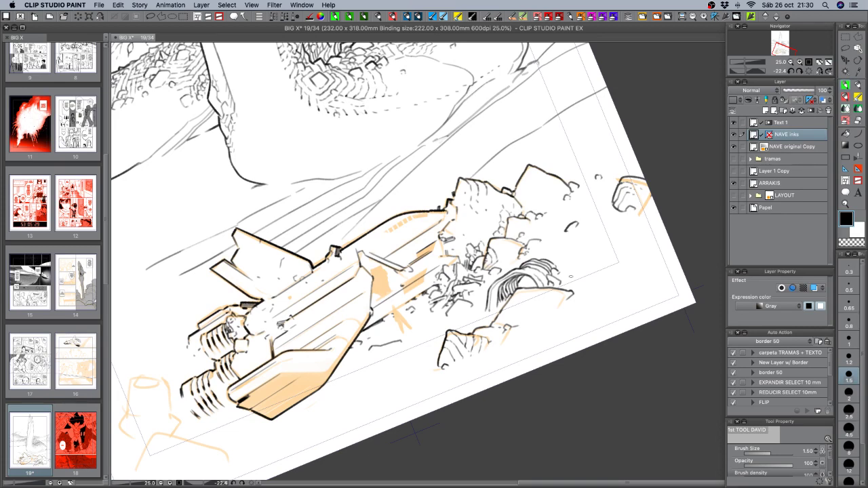
left_click_drag(482, 333, 460, 328)
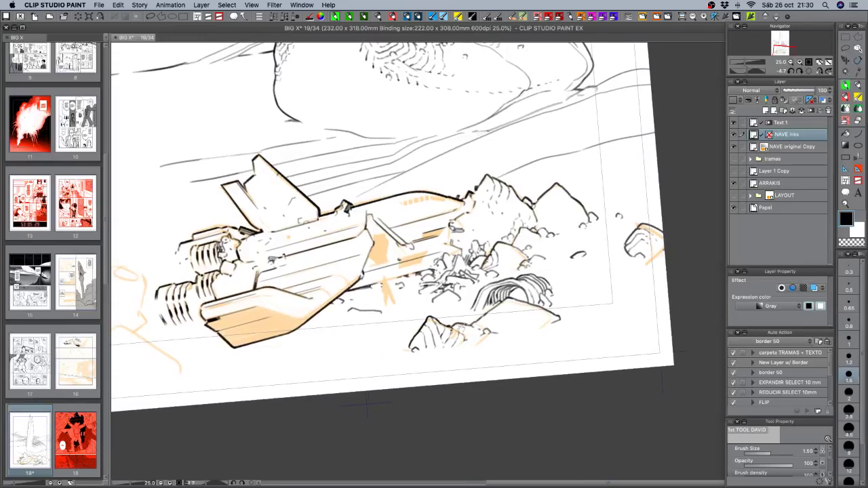
Ink the large pointed rock in the page's lower-left corner and the cluster of small rocks at its foot.
scroll(459, 327, "left", 5)
scroll(459, 328, "down", 1)
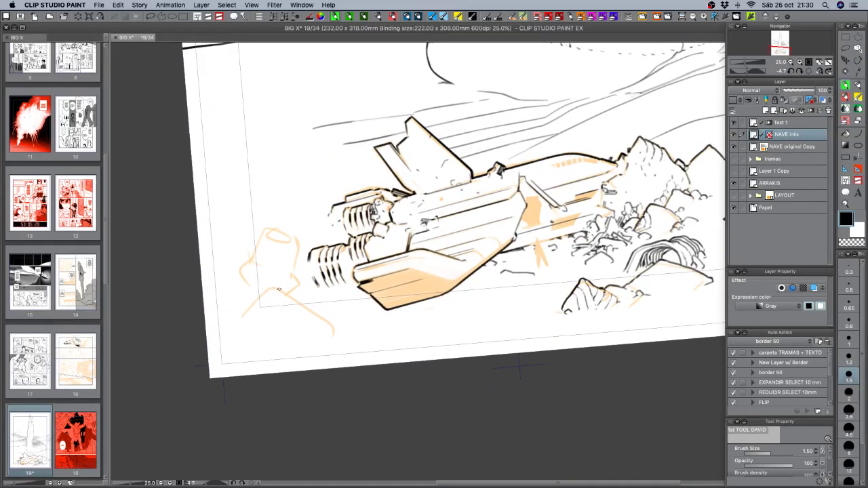
mouse_move(279, 289)
left_mouse_down()
mouse_move(265, 290)
mouse_move(202, 354)
left_mouse_up()
mouse_move(277, 289)
left_mouse_down()
mouse_move(357, 351)
mouse_move(364, 335)
mouse_move(383, 351)
mouse_move(343, 349)
mouse_move(318, 369)
left_mouse_up()
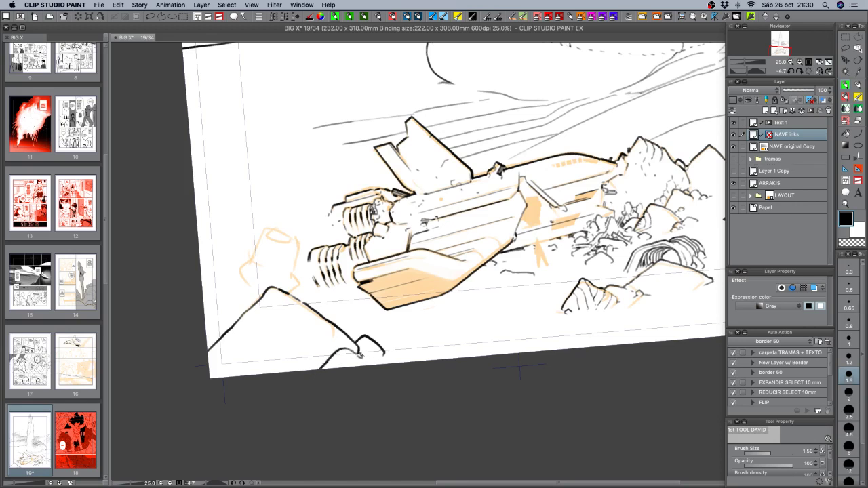
key("super+z")
left_click_drag(360, 351, 387, 359)
mouse_move(387, 358)
left_mouse_down()
mouse_move(401, 350)
mouse_move(400, 362)
mouse_move(411, 348)
mouse_move(419, 361)
left_mouse_up()
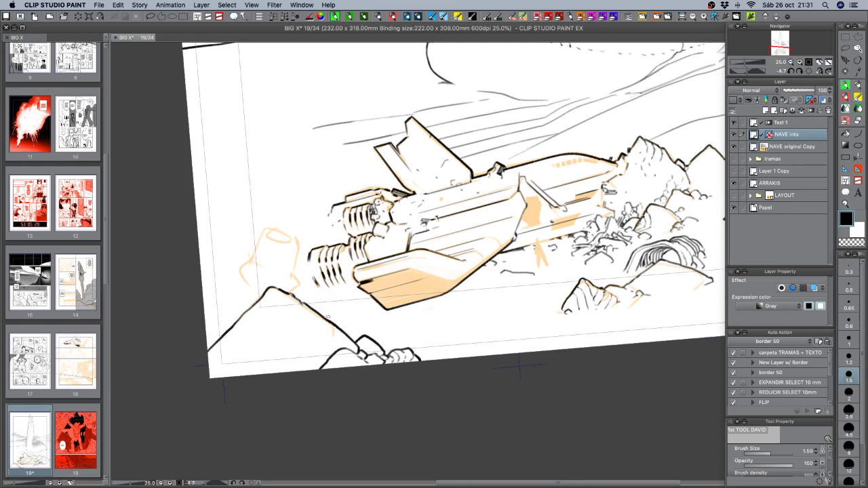
Clean up the large corner rock's ink lines with transparent colour and save the page.
key("c")
key("c")
key("c")
left_click_drag(453, 352, 550, 319)
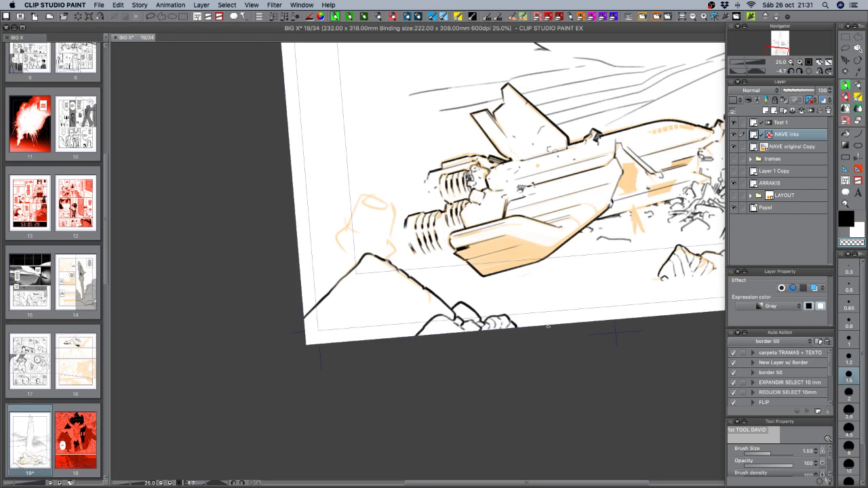
key("super+s")
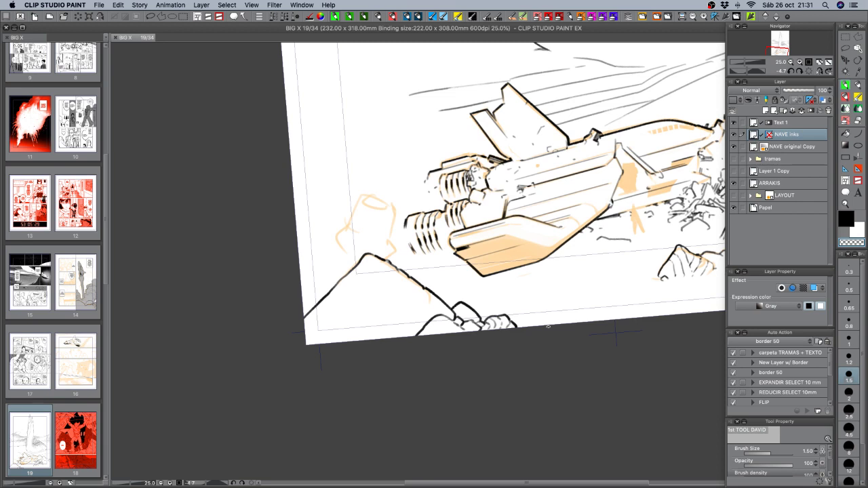
Set the brush size to 1.2 and ink the first long facet lines down the large corner rock, redoing one.
left_click(849, 358)
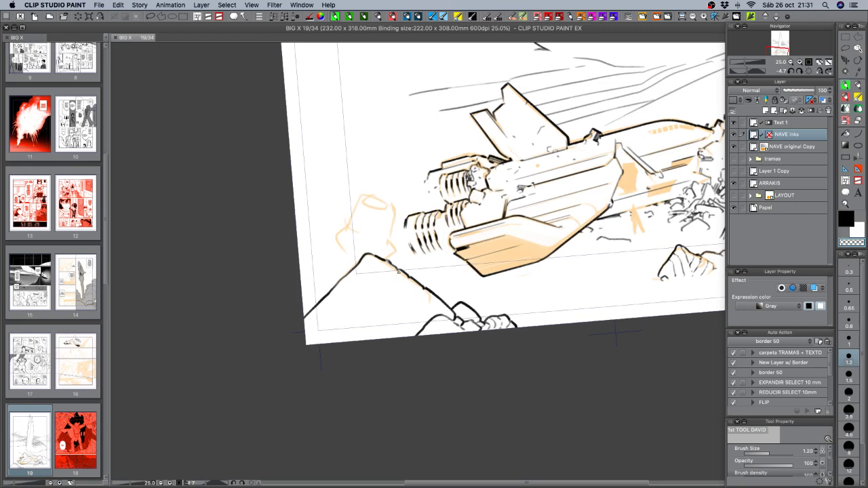
mouse_move(399, 271)
left_mouse_down()
mouse_move(401, 288)
mouse_move(380, 324)
left_mouse_up()
key("super+z")
key("c")
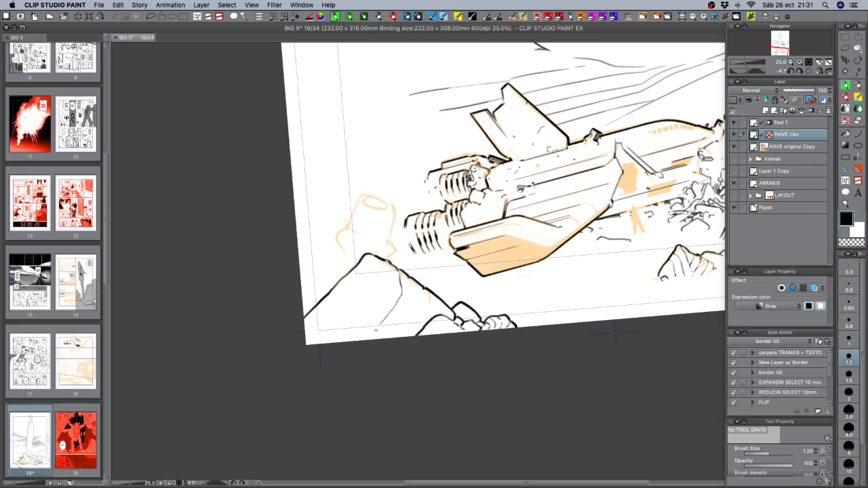
mouse_move(407, 275)
left_mouse_down()
mouse_move(413, 299)
mouse_move(391, 332)
left_mouse_up()
key("c")
key("c")
key("shift+space")
Ink the cross cracks and remaining facet lines over the face of the large corner rock.
left_click_drag(453, 295, 547, 303)
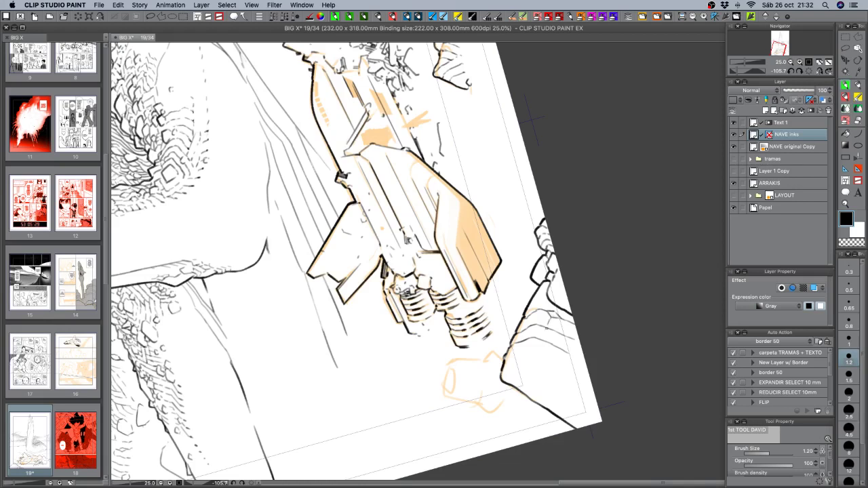
left_click_drag(526, 309, 547, 296)
left_click_drag(505, 356, 535, 351)
left_click_drag(549, 359, 547, 367)
left_click_drag(581, 353, 573, 380)
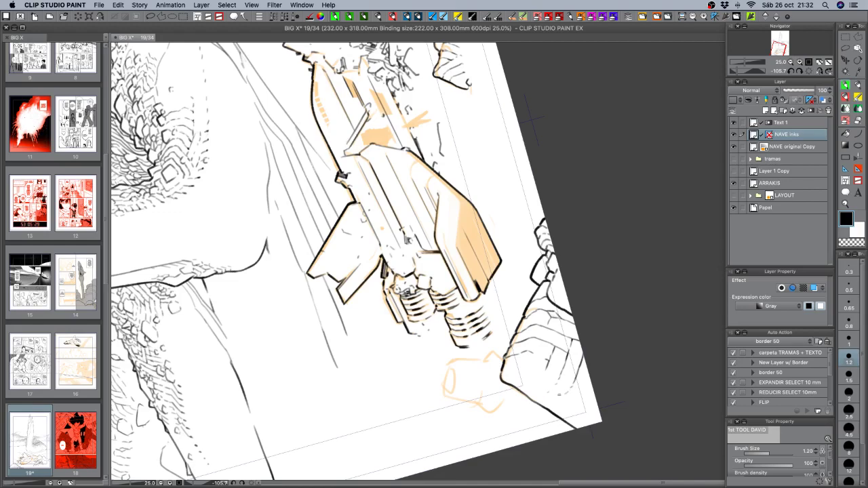
Set the brush size to 1.5 and ink the jagged broken rim of the cylindrical debris above the corner rock.
key("r")
left_click_drag(576, 359, 355, 364)
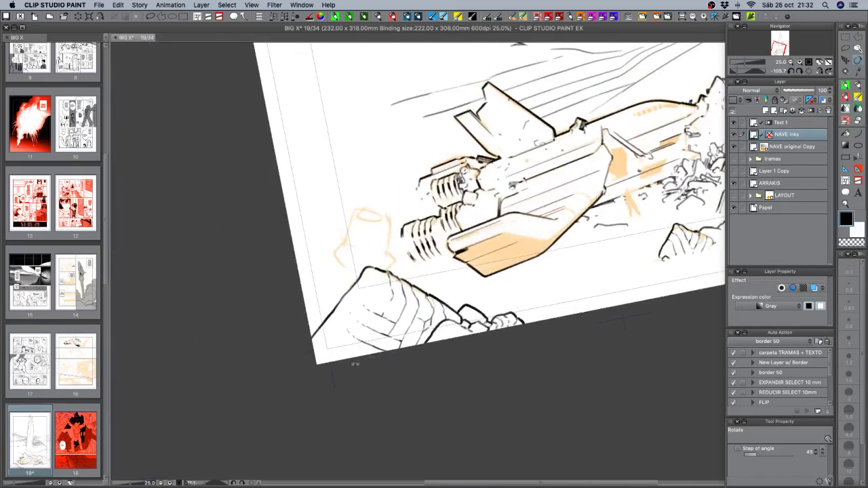
mouse_move(611, 305)
left_mouse_down()
mouse_move(580, 338)
mouse_move(590, 337)
left_mouse_up()
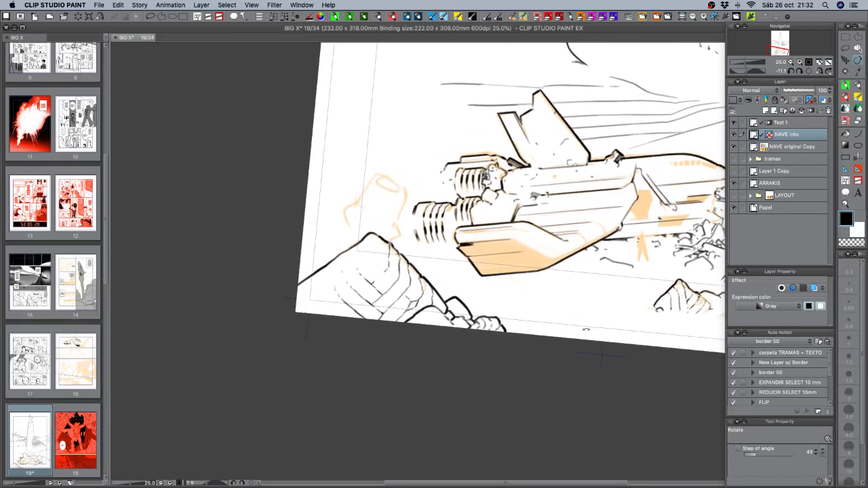
key("space")
left_click_drag(571, 300, 497, 349)
key("r")
left_click_drag(576, 358, 591, 352)
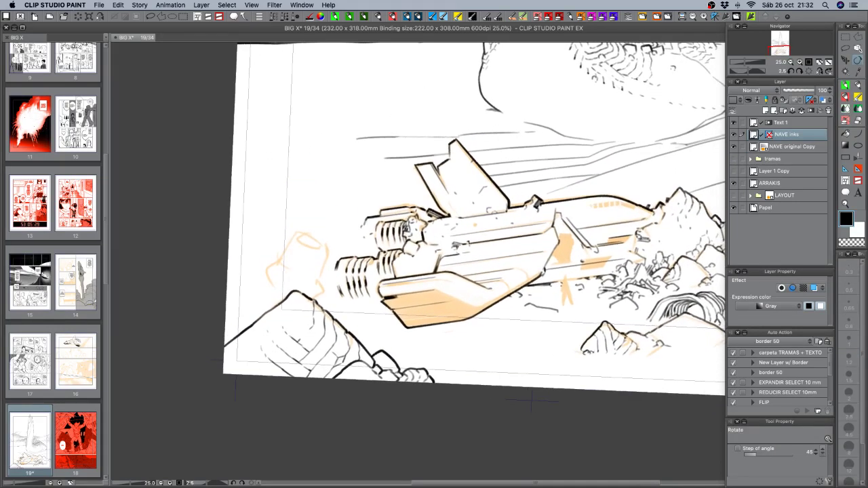
left_click(846, 239)
left_click(846, 86)
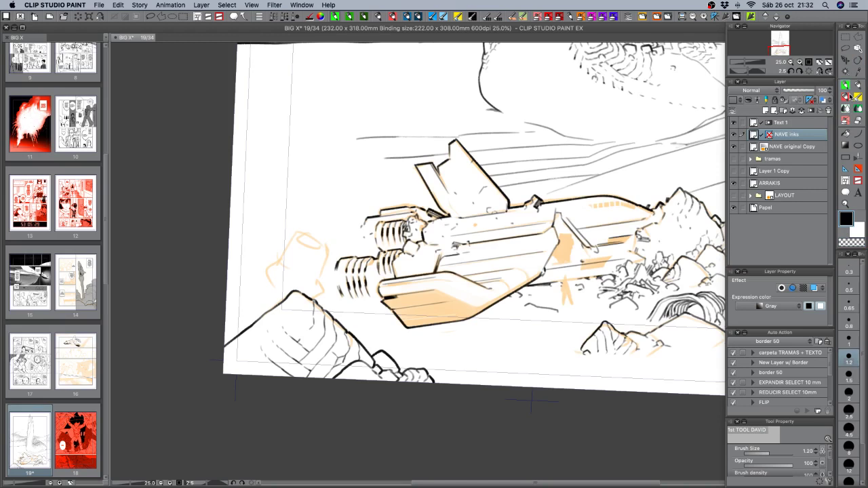
left_click(849, 374)
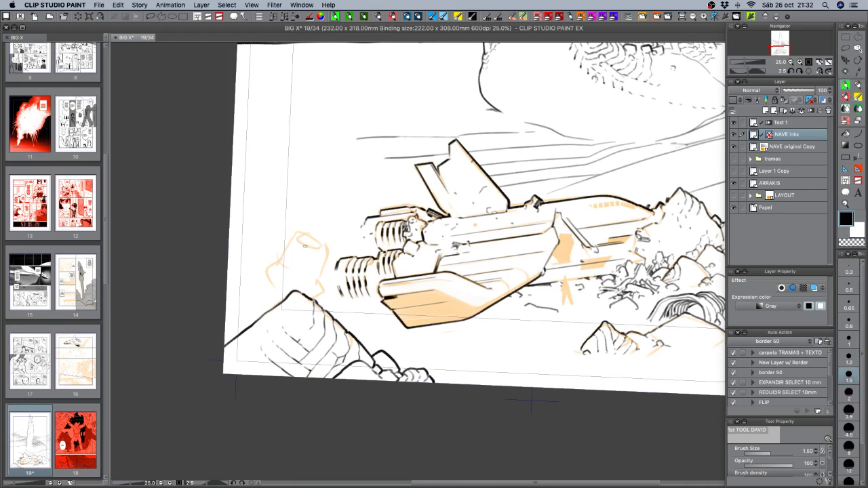
mouse_move(293, 227)
left_mouse_down()
mouse_move(291, 239)
mouse_move(297, 231)
mouse_move(307, 245)
mouse_move(303, 226)
mouse_move(304, 244)
left_mouse_up()
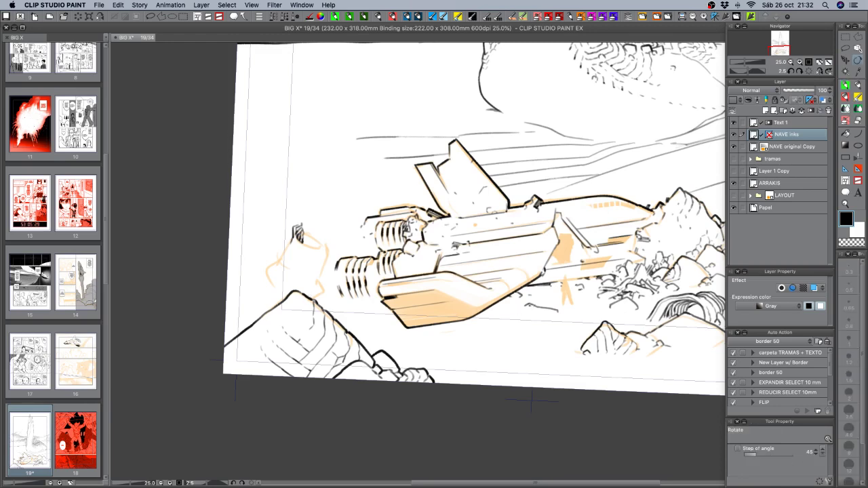
mouse_move(310, 295)
left_mouse_down()
mouse_move(343, 346)
mouse_move(313, 323)
mouse_move(316, 331)
mouse_move(325, 322)
mouse_move(320, 329)
left_mouse_up()
mouse_move(325, 327)
left_mouse_down()
mouse_move(317, 335)
mouse_move(320, 323)
mouse_move(333, 328)
mouse_move(321, 333)
mouse_move(331, 326)
mouse_move(324, 337)
left_mouse_up()
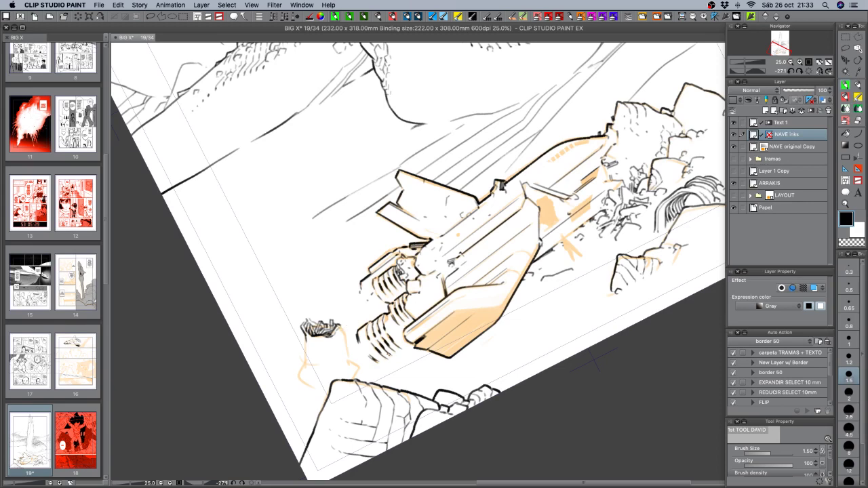
Ink the side walls of the broken cylinder and the small fragments at its base beside the corner rock.
left_click_drag(389, 355, 375, 337)
mouse_move(332, 299)
left_mouse_down()
mouse_move(328, 332)
mouse_move(334, 314)
mouse_move(336, 330)
left_mouse_up()
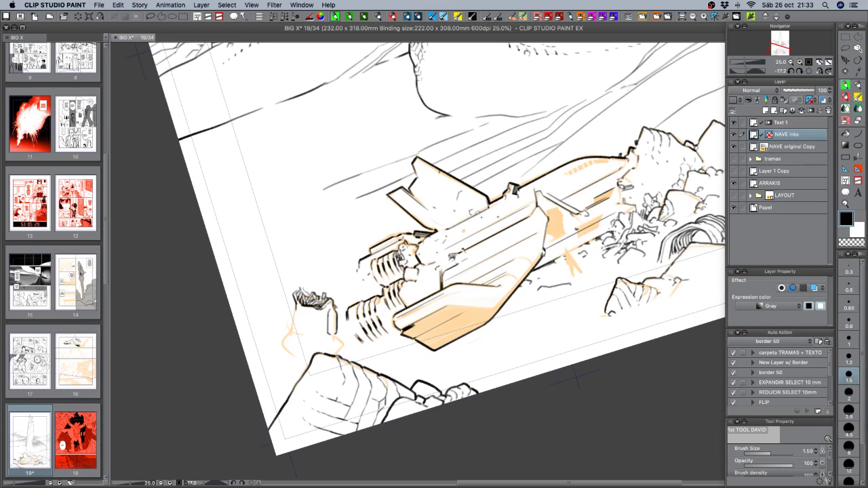
left_click_drag(325, 325, 323, 336)
left_click_drag(295, 306, 297, 337)
left_click_drag(429, 342, 446, 322)
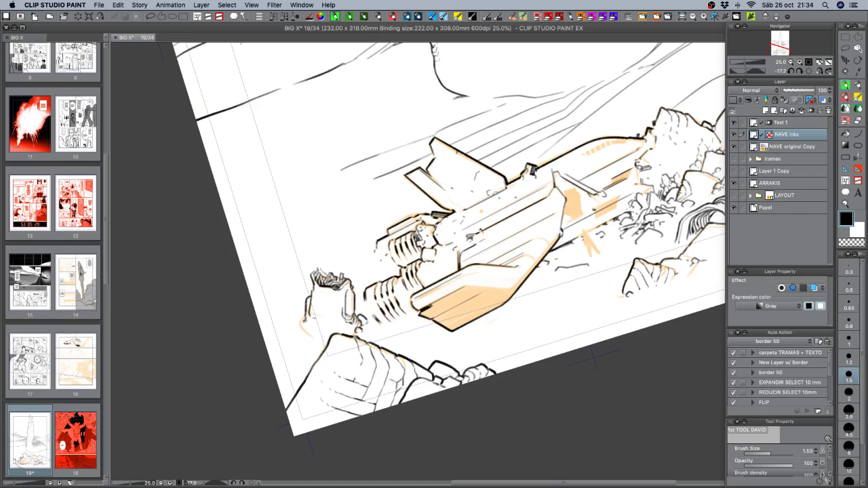
Ink the bulging outline on the broken cylinder's outer side, facing the page's left edge.
mouse_move(593, 359)
left_mouse_down()
mouse_move(562, 387)
mouse_move(507, 407)
left_mouse_up()
left_click_drag(297, 200, 302, 217)
key("shift+space")
left_click_drag(447, 400, 608, 339)
mouse_move(599, 227)
left_mouse_down()
mouse_move(585, 339)
mouse_move(548, 391)
left_mouse_up()
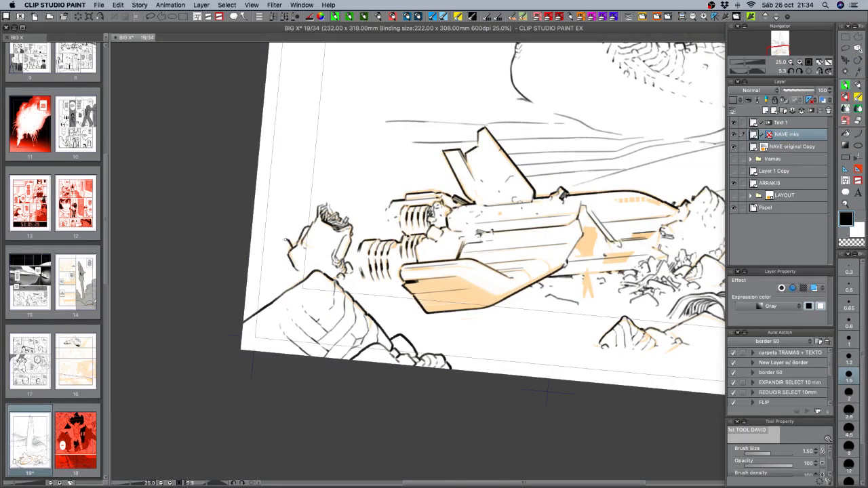
Ink the rock contour running from the broken cylinder towards the page's left edge, undoing misplaced strokes.
mouse_move(290, 248)
left_mouse_down()
mouse_move(285, 240)
mouse_move(257, 274)
left_mouse_up()
key("super+z")
left_click_drag(298, 242, 301, 247)
key("super+z")
left_click_drag(478, 220, 490, 270)
left_click_drag(466, 316, 410, 421)
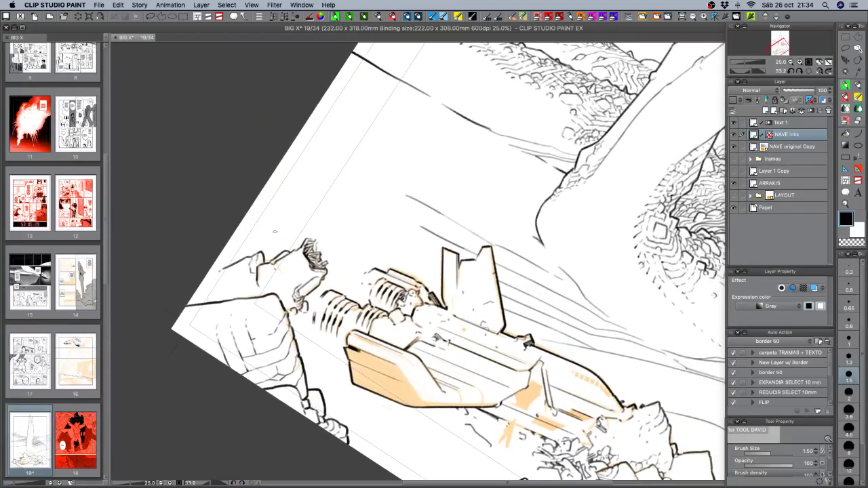
left_click_drag(275, 231, 307, 189)
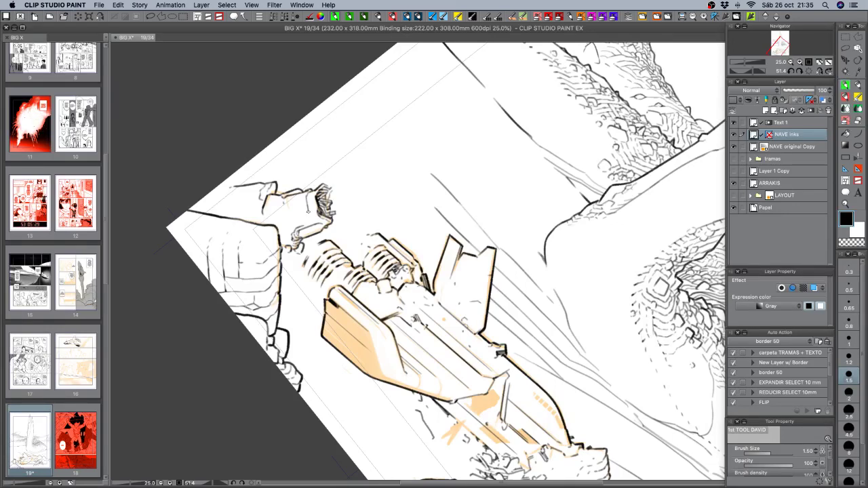
Ink the curved bands that wrap around the body of the broken cylinder beside the corner rock.
key("r")
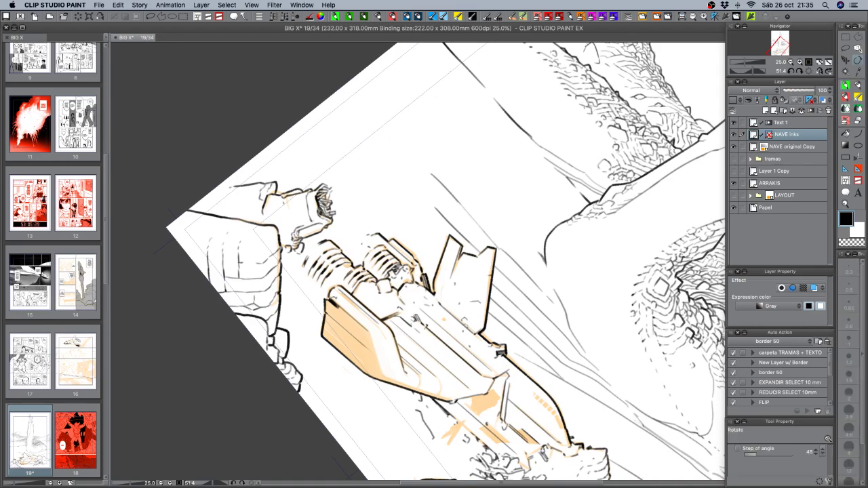
mouse_move(334, 297)
left_mouse_down()
mouse_move(371, 400)
mouse_move(449, 404)
mouse_move(480, 280)
left_mouse_up()
key("space")
key("r")
mouse_move(438, 393)
left_mouse_down()
mouse_move(505, 362)
mouse_move(538, 317)
mouse_move(565, 229)
left_mouse_up()
key("space")
key("r")
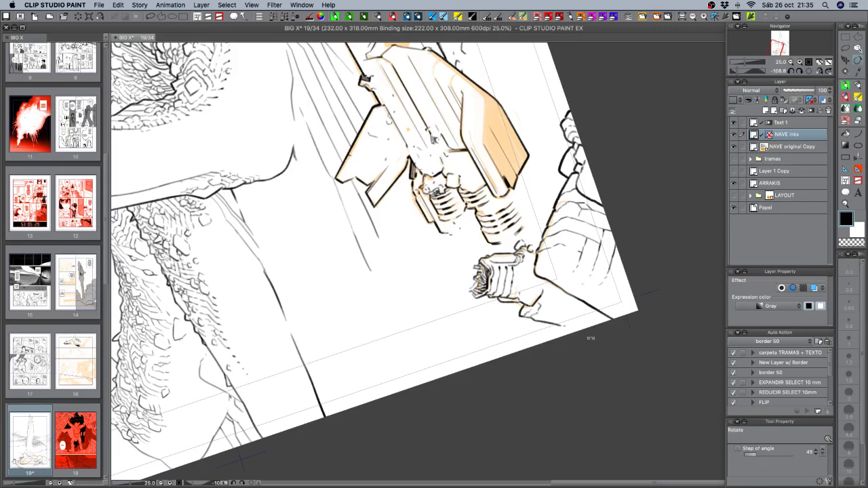
Ink the inner facets of the rocks beside the broken cylinder and clean up the cylinder's base.
left_click_drag(590, 339, 392, 346)
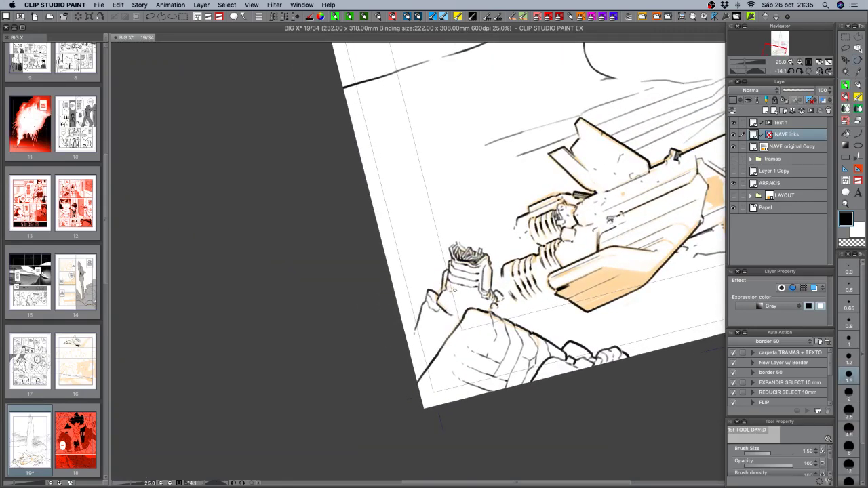
mouse_move(453, 290)
left_mouse_down()
mouse_move(458, 294)
mouse_move(450, 296)
left_mouse_up()
key("c")
key("c")
key("shift+space")
mouse_move(444, 301)
left_mouse_down()
mouse_move(430, 281)
mouse_move(434, 289)
left_mouse_up()
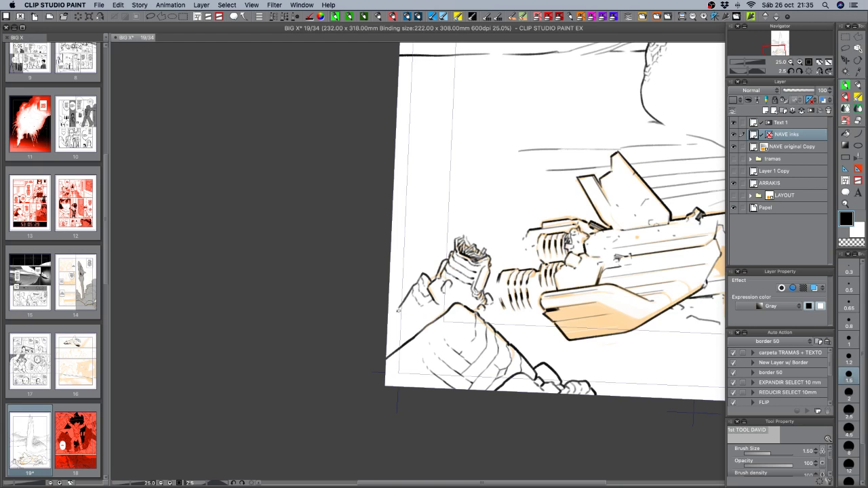
Ink a cluster of small boulders between the page's left edge, the broken cylinder and the corner rock.
mouse_move(389, 310)
left_mouse_down()
mouse_move(403, 316)
mouse_move(392, 310)
mouse_move(393, 292)
mouse_move(402, 296)
left_mouse_up()
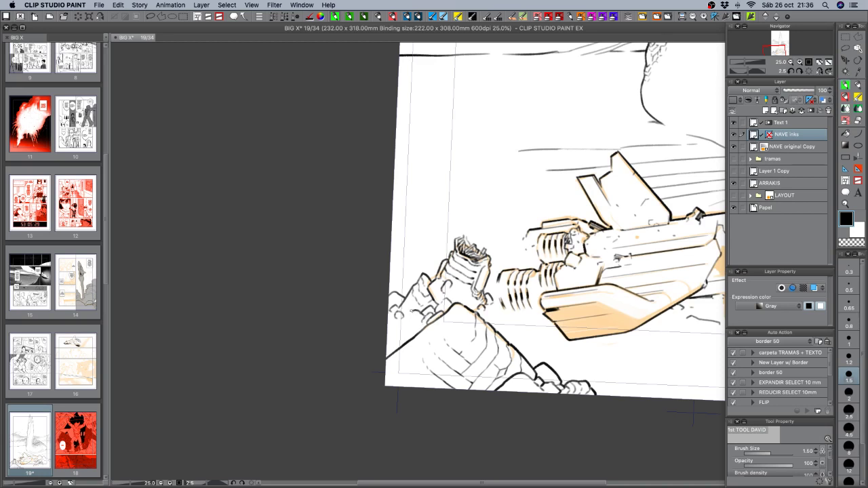
key("c")
key("c")
left_click_drag(386, 322, 413, 313)
Ink small pebbles on the ground beneath the ship's ribbed engines.
left_click_drag(501, 311, 511, 313)
mouse_move(534, 308)
left_mouse_down()
mouse_move(493, 320)
mouse_move(516, 319)
left_mouse_up()
left_click_drag(515, 317, 527, 322)
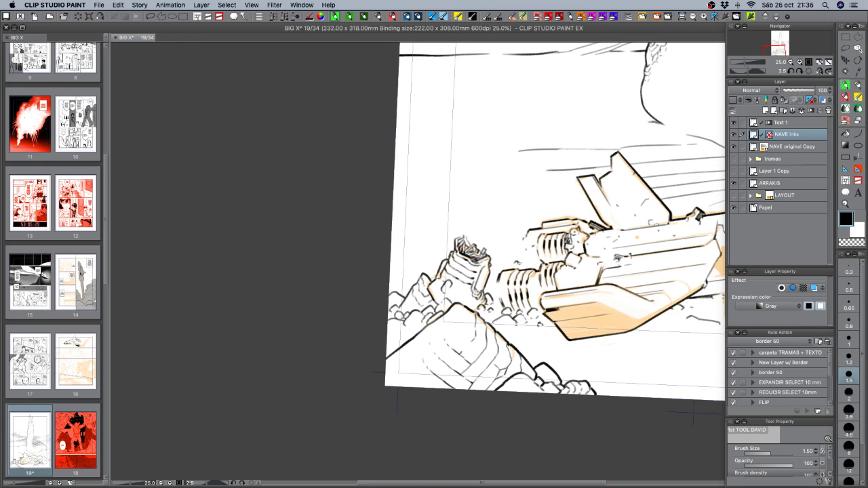
Ink a group of rocks overlapping the underside of the ship's lower wing, with scattered pebbles on both sides.
mouse_move(615, 319)
left_mouse_down()
mouse_move(536, 337)
mouse_move(478, 333)
left_mouse_up()
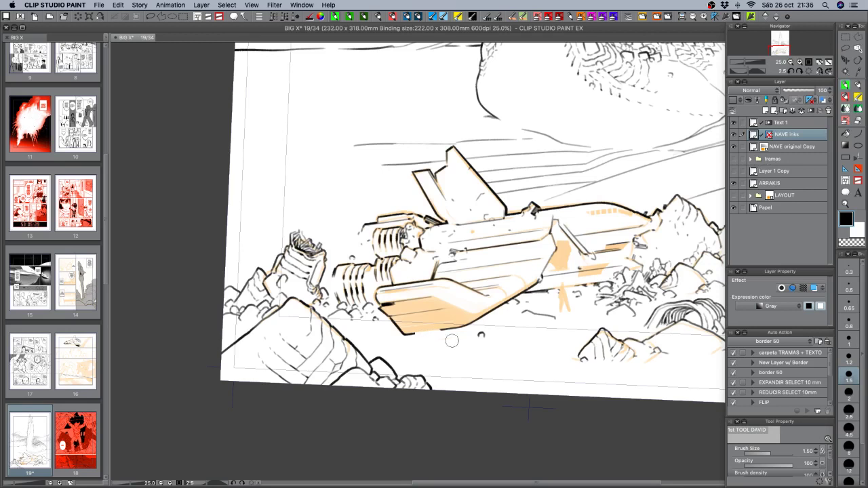
left_click_drag(418, 300, 421, 302)
left_click_drag(415, 323, 414, 337)
mouse_move(441, 329)
left_mouse_down()
mouse_move(445, 343)
mouse_move(436, 345)
left_mouse_up()
mouse_move(442, 342)
left_mouse_down()
mouse_move(450, 336)
mouse_move(465, 350)
mouse_move(445, 349)
mouse_move(463, 347)
left_mouse_up()
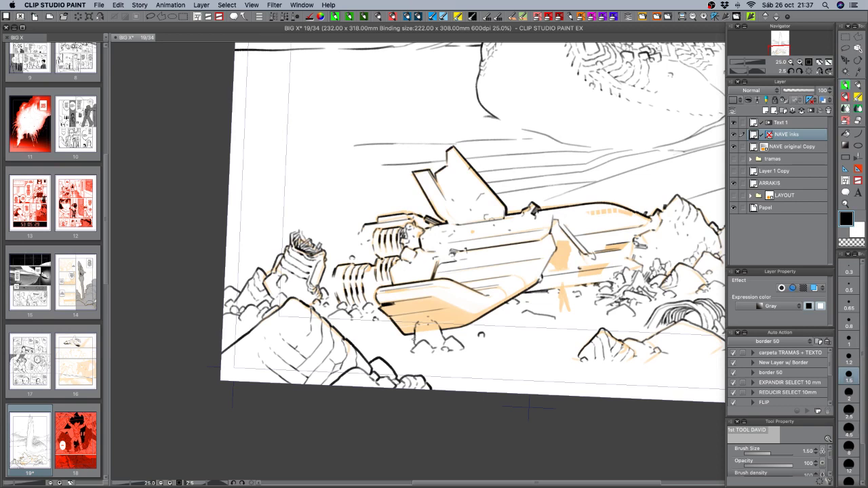
mouse_move(415, 335)
left_mouse_down()
mouse_move(409, 345)
mouse_move(389, 343)
mouse_move(397, 344)
mouse_move(387, 325)
mouse_move(380, 330)
left_mouse_up()
left_click_drag(512, 333, 523, 330)
Ink a rounded rock with surface texture at the page's bottom edge, below the ship.
mouse_move(465, 374)
left_mouse_down()
mouse_move(489, 365)
mouse_move(519, 386)
left_mouse_up()
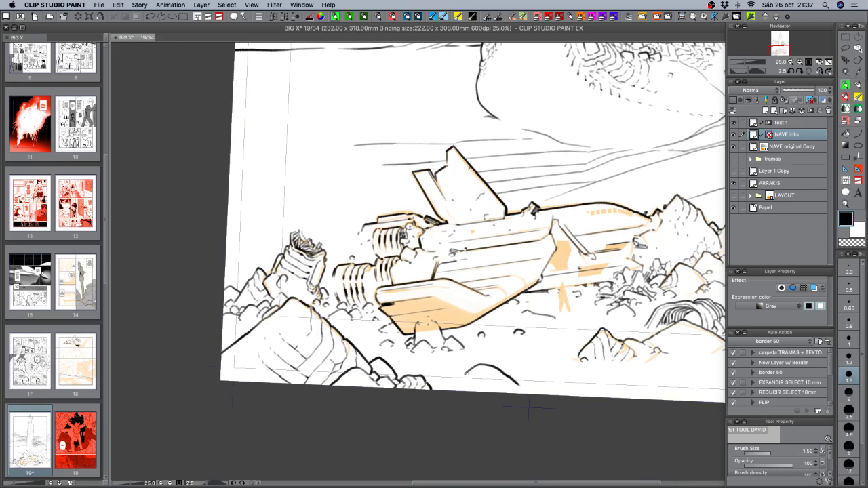
left_click_drag(466, 373, 450, 388)
mouse_move(519, 384)
left_mouse_down()
mouse_move(492, 383)
mouse_move(520, 388)
mouse_move(502, 393)
mouse_move(525, 394)
left_mouse_up()
Show the tramas folder to check the inks against the grey tones, save the page, and hide the folder again.
scroll(438, 414, "down", 2)
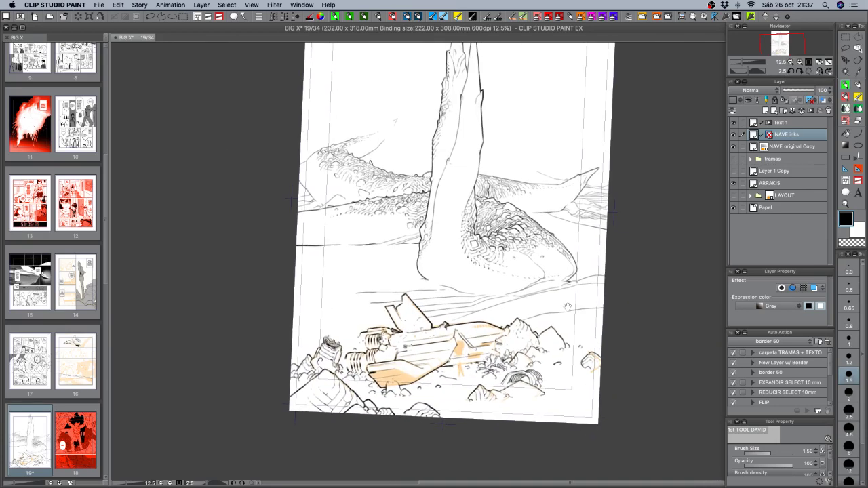
left_click_drag(567, 306, 528, 340)
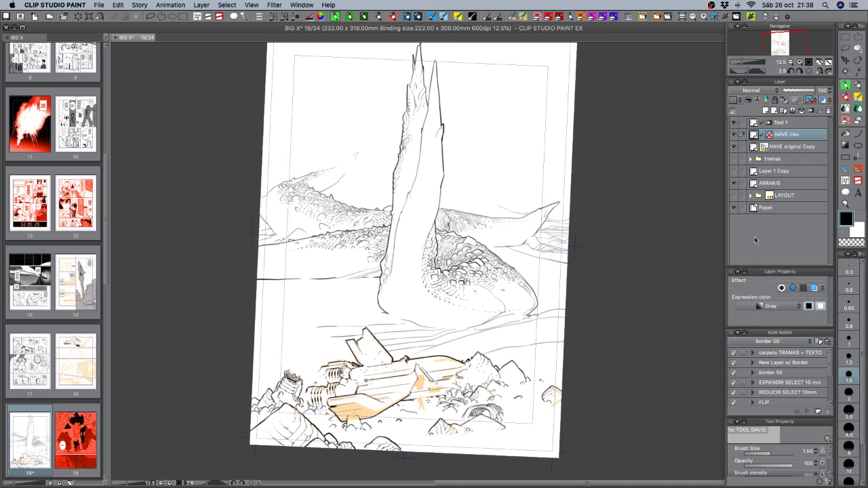
left_click(733, 158)
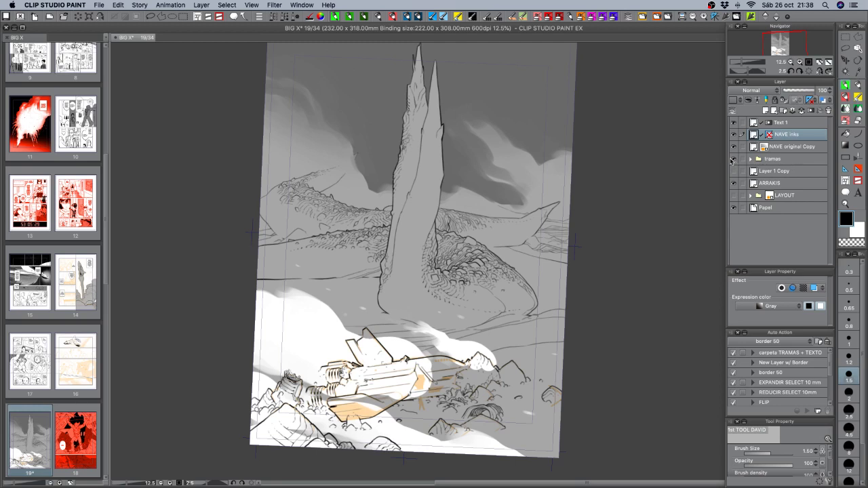
key("super+s")
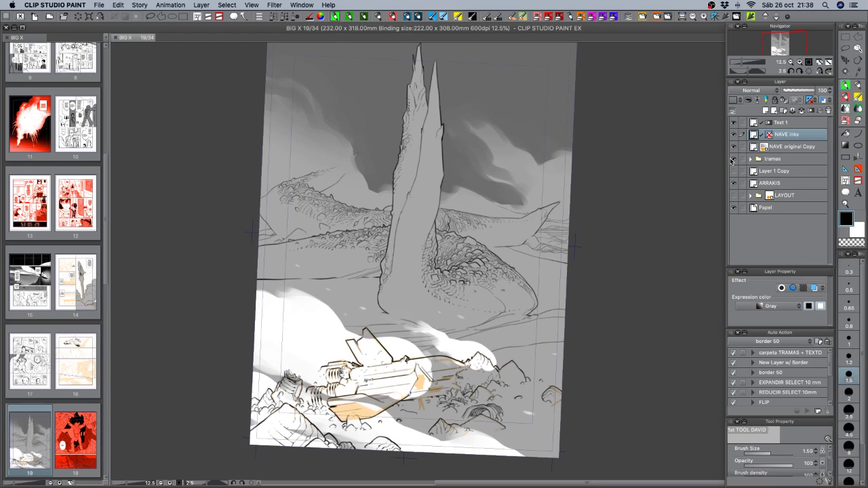
left_click(799, 62)
left_click_drag(474, 438, 591, 173)
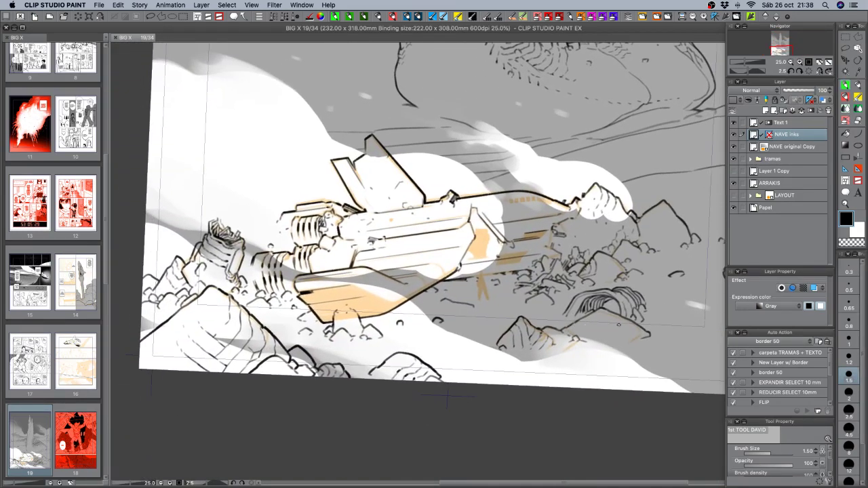
left_click(734, 160)
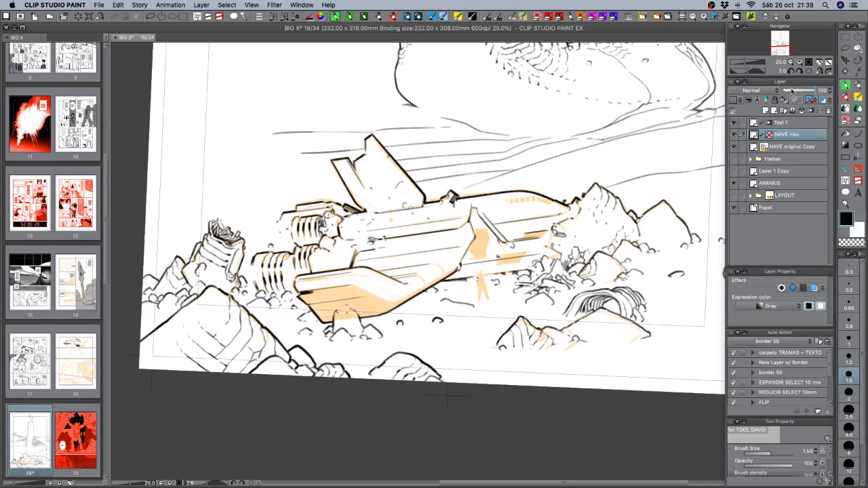
Set the brush size to 1.2 and ink jagged torn metal at the upper end of the strut on the ship's hull.
left_click(850, 357)
key("r")
left_click_drag(596, 204, 610, 241)
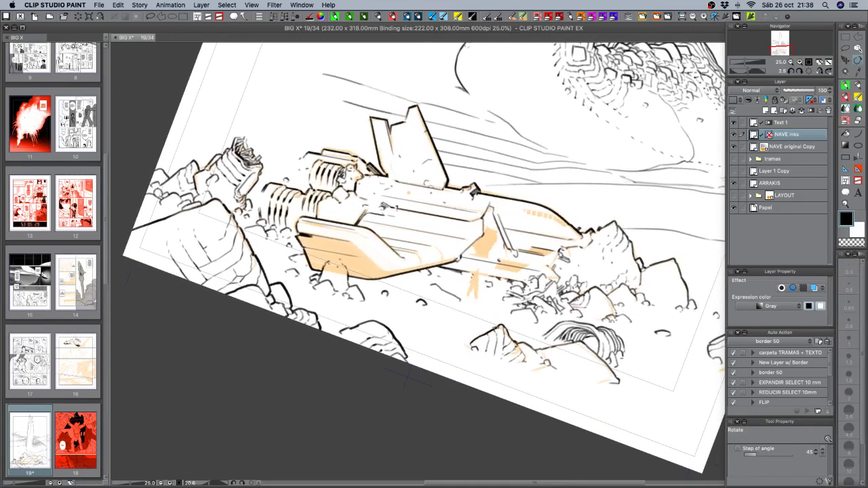
key("p")
mouse_move(496, 207)
left_mouse_down()
mouse_move(508, 210)
mouse_move(504, 222)
left_mouse_up()
key("c")
key("c")
key("c")
key("c")
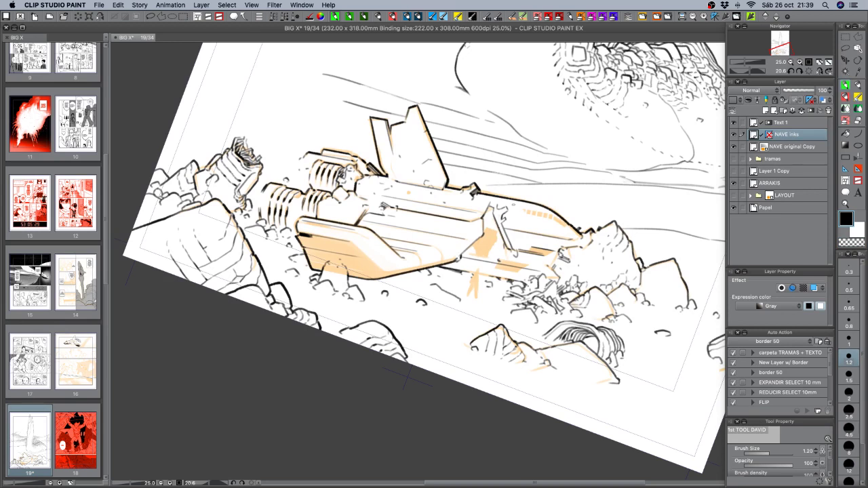
Hide the red Layer 16 Copy on page 18, and return to page 19 and save it.
double_click(84, 446)
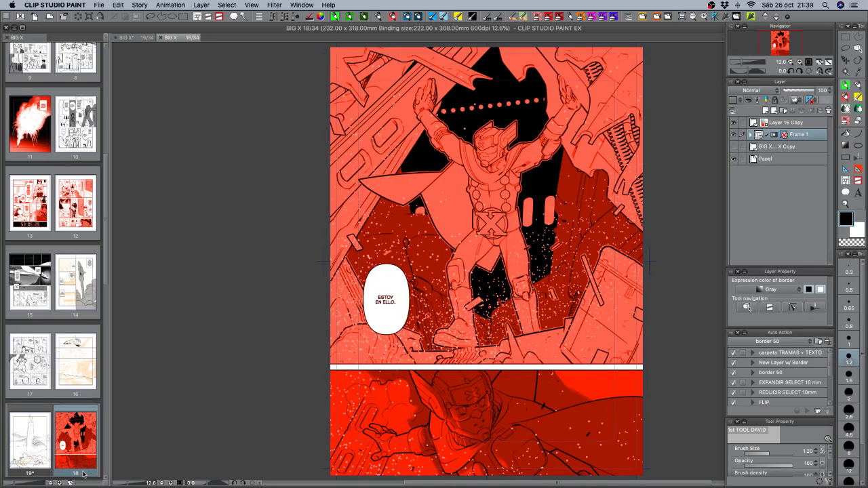
left_click(731, 135)
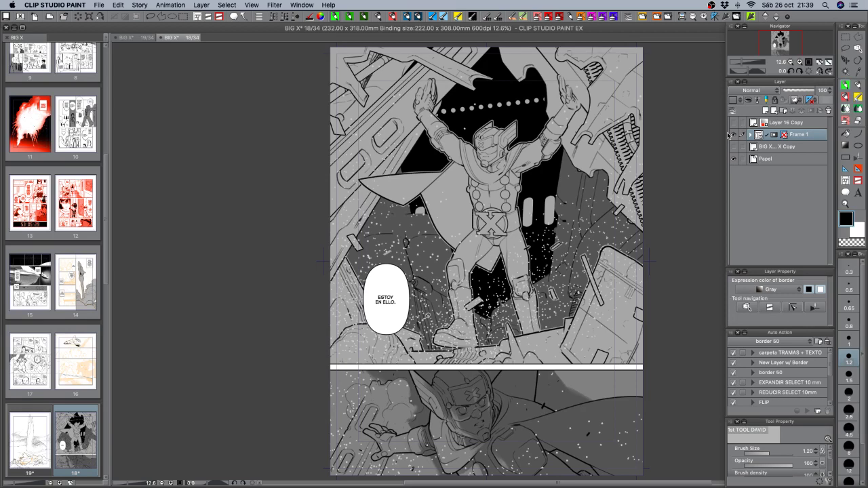
left_click(135, 39)
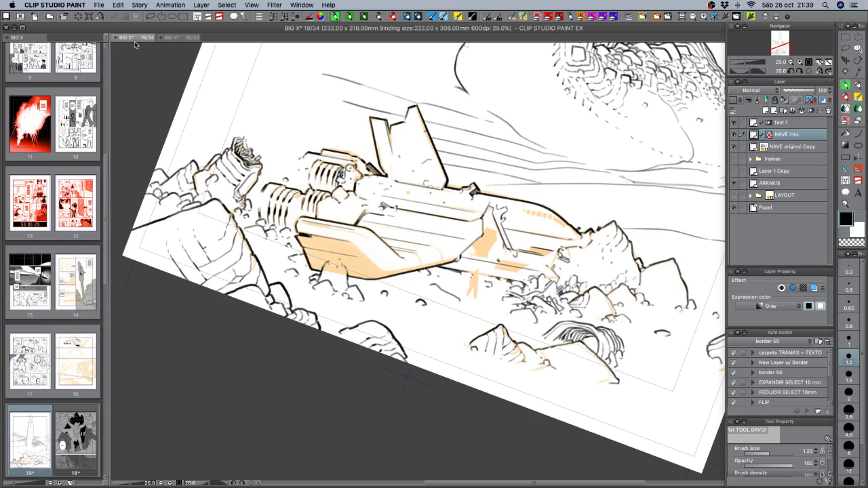
key("super+s")
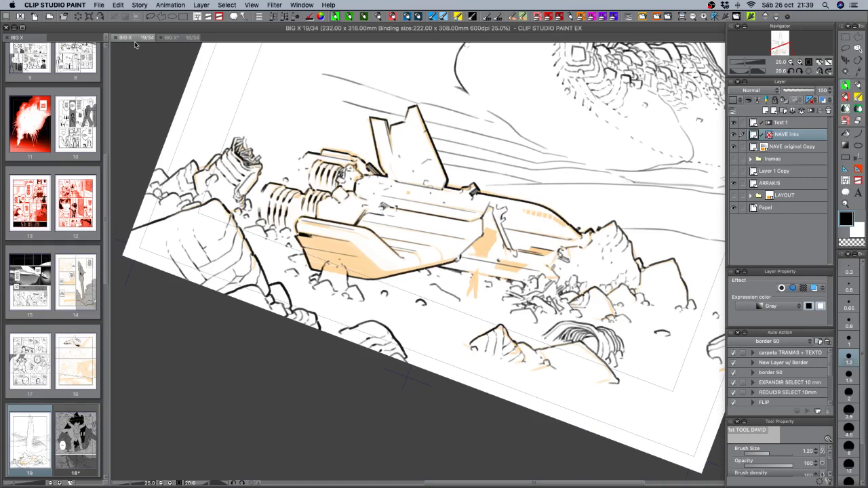
Extend the jagged torn edge down the hull strut, cleaning the strokes with the transparent colour.
left_click_drag(503, 262, 494, 291)
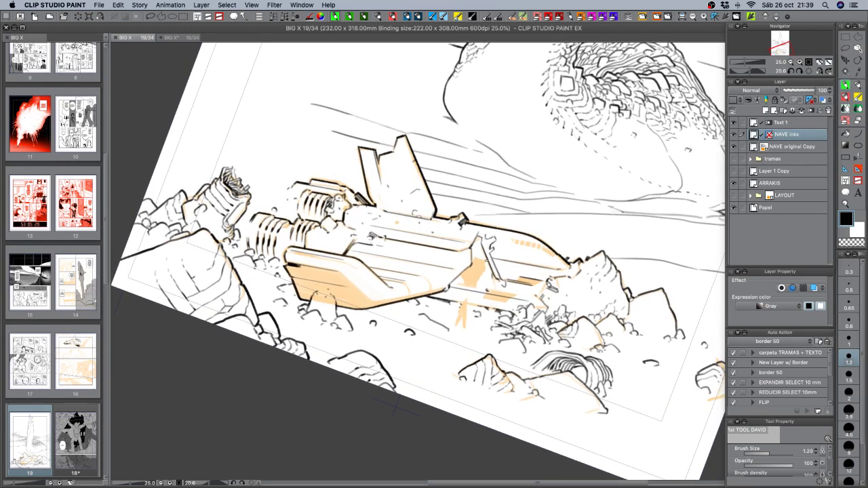
key("c")
left_click_drag(482, 238, 487, 252)
key("c")
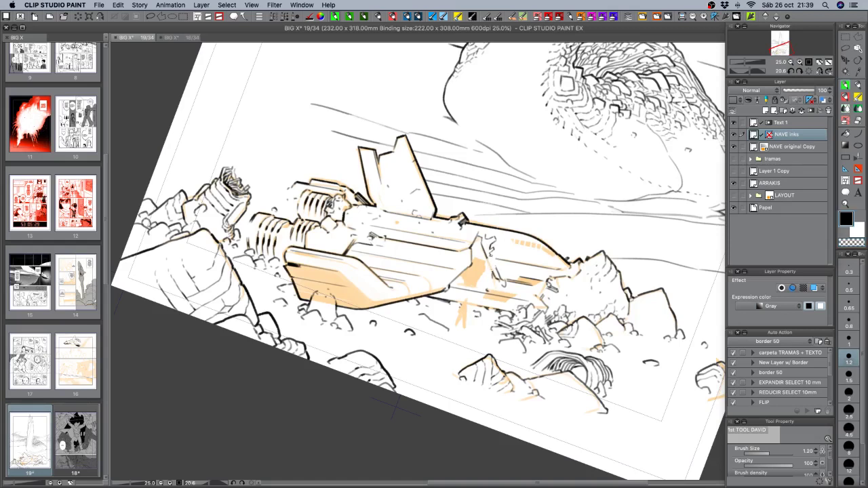
left_click_drag(487, 259, 497, 259)
key("c")
key("c")
key("c")
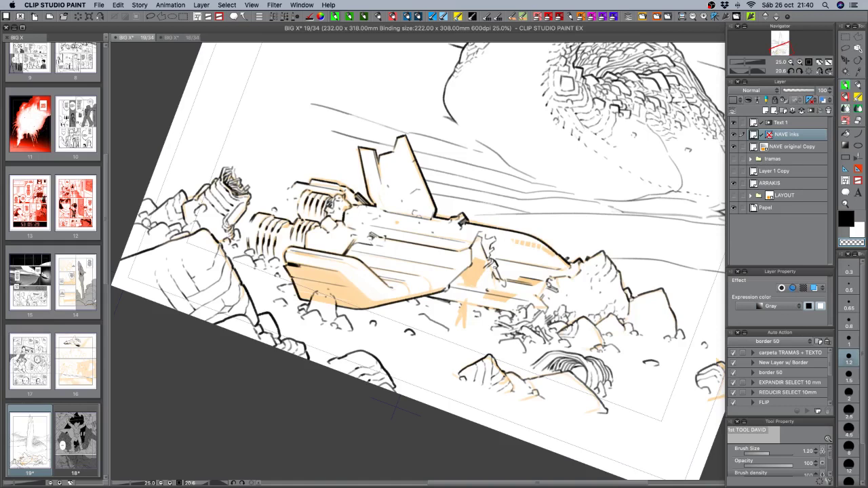
Shape the twisted metal fragments at the strut's lower end and refine the torn edge above them.
key("c")
key("c")
key("c")
key("c")
key("c")
left_click_drag(502, 270, 504, 273)
key("c")
key("c")
left_click_drag(502, 270, 510, 272)
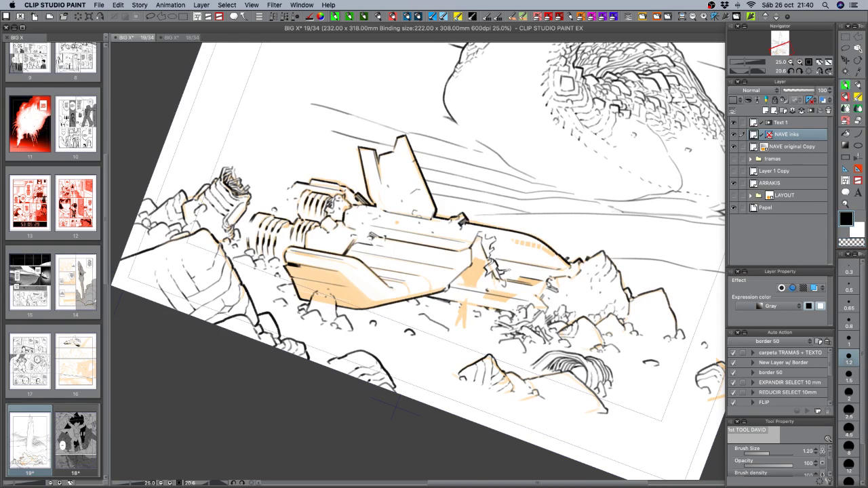
key("c")
key("c")
mouse_move(474, 238)
left_mouse_down()
mouse_move(478, 250)
mouse_move(494, 248)
left_mouse_up()
Hatch the top of the hull breach, and set the brush size to 1.5 to ink its ragged outline.
key("r")
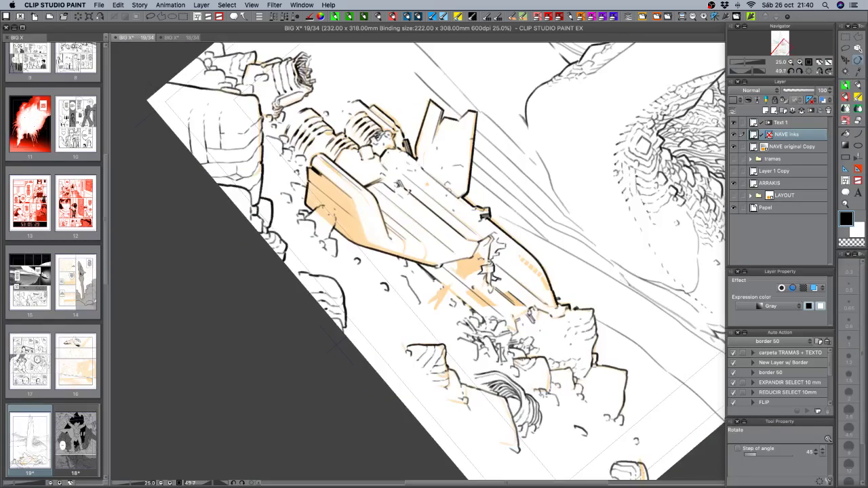
key("p")
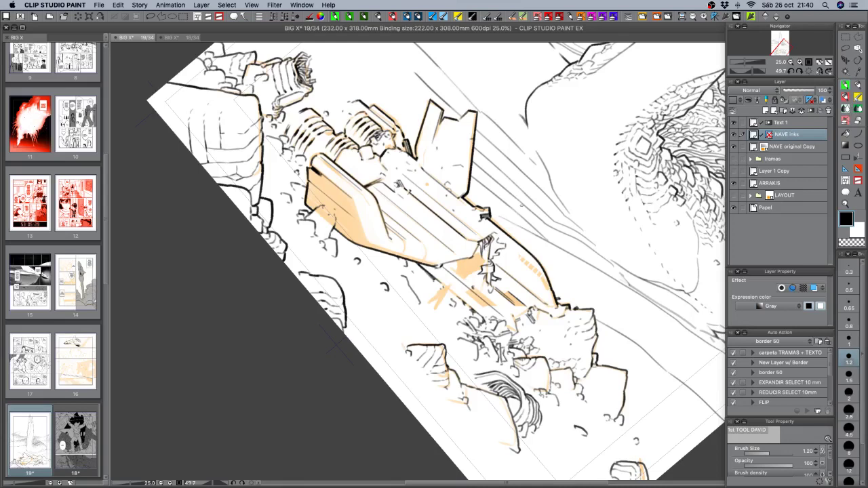
key("bracketright")
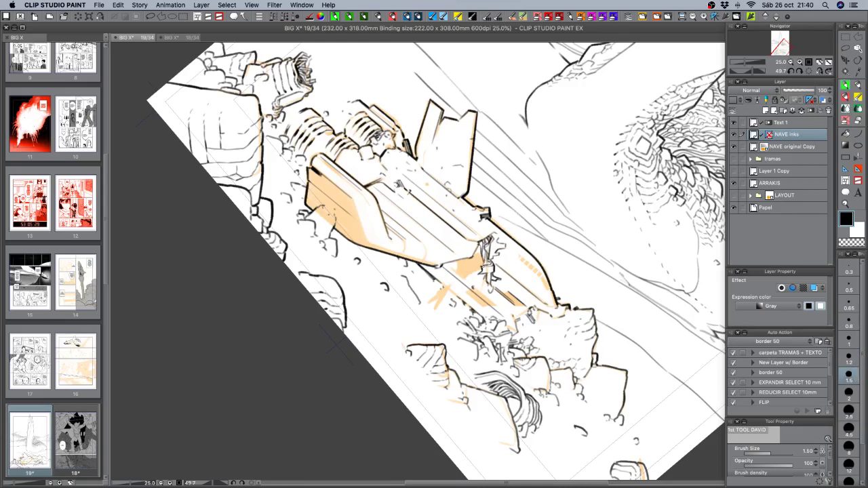
left_click_drag(481, 243, 473, 256)
left_click_drag(456, 264, 451, 274)
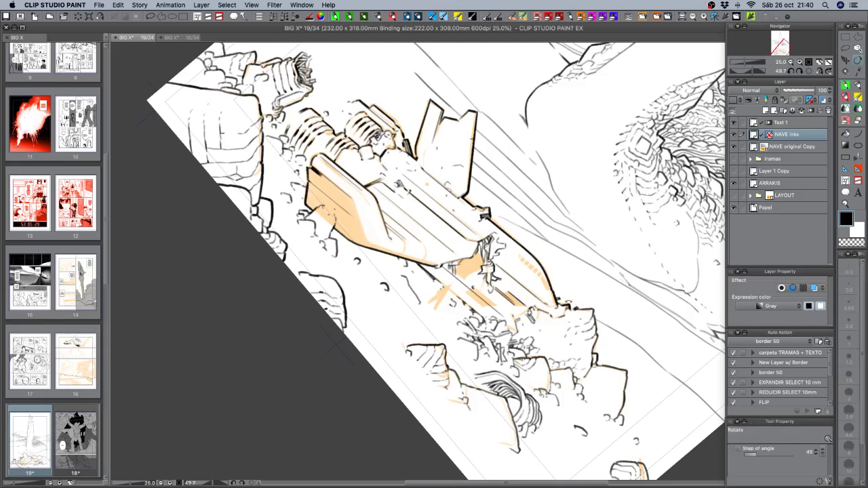
left_click_drag(456, 279, 472, 293)
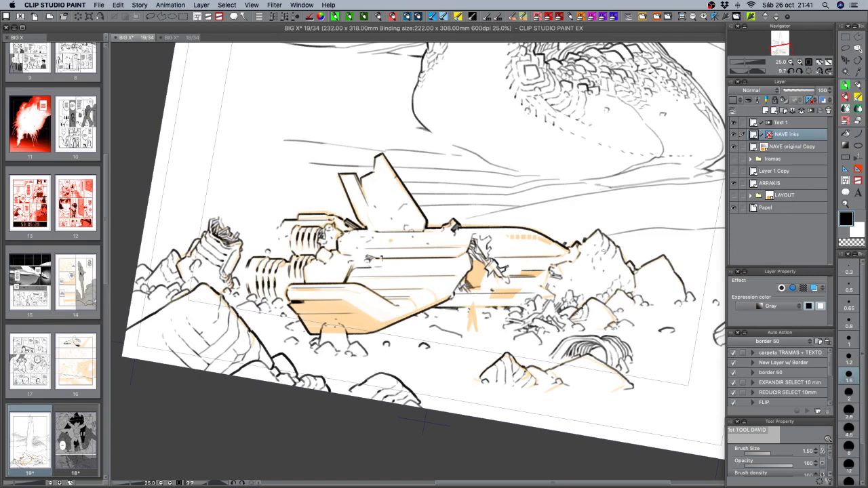
Set the brush size to 2 and fill the hull breach with black, trimming its edges with the transparent colour.
key("bracketright")
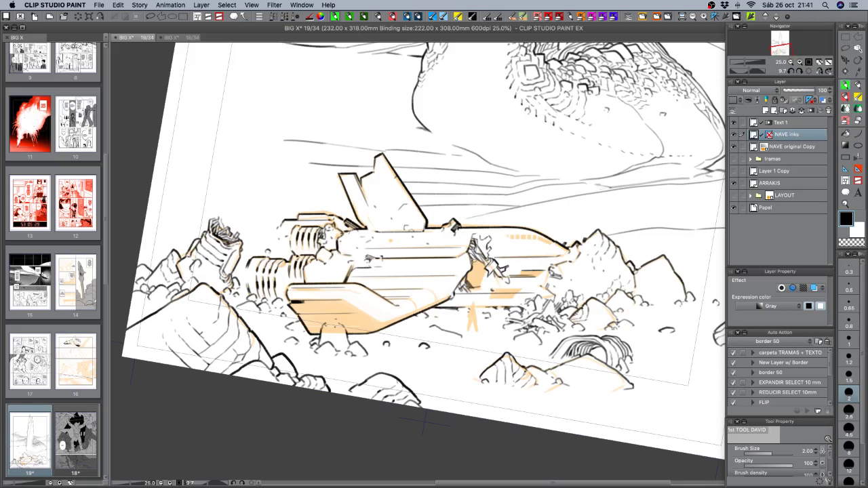
mouse_move(478, 260)
left_mouse_down()
mouse_move(472, 270)
mouse_move(483, 271)
mouse_move(466, 276)
mouse_move(471, 286)
mouse_move(481, 272)
mouse_move(471, 287)
mouse_move(478, 289)
mouse_move(466, 288)
mouse_move(479, 288)
left_mouse_up()
key("c")
key("c")
key("c")
key("c")
key("c")
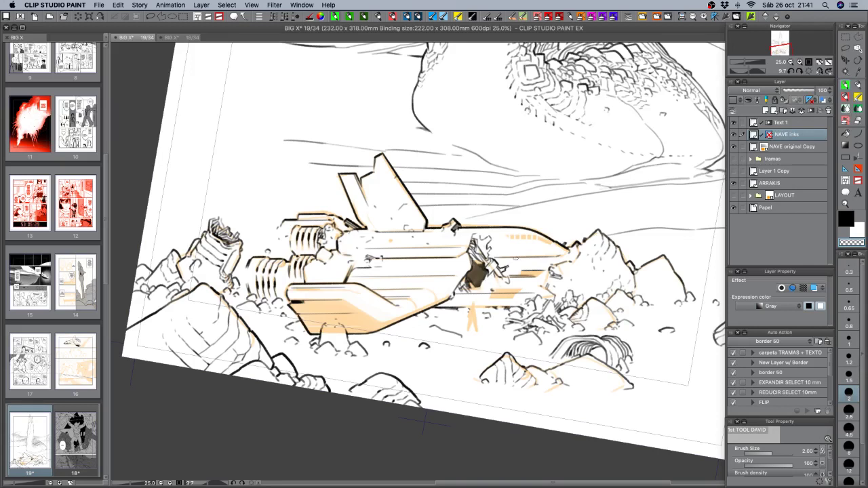
key("c")
Darken the torn metal around the hull breach, undoing a misplaced stroke and saving the page.
mouse_move(474, 241)
left_mouse_down()
mouse_move(469, 249)
mouse_move(485, 259)
mouse_move(480, 285)
left_mouse_up()
key("super+z")
key("super+s")
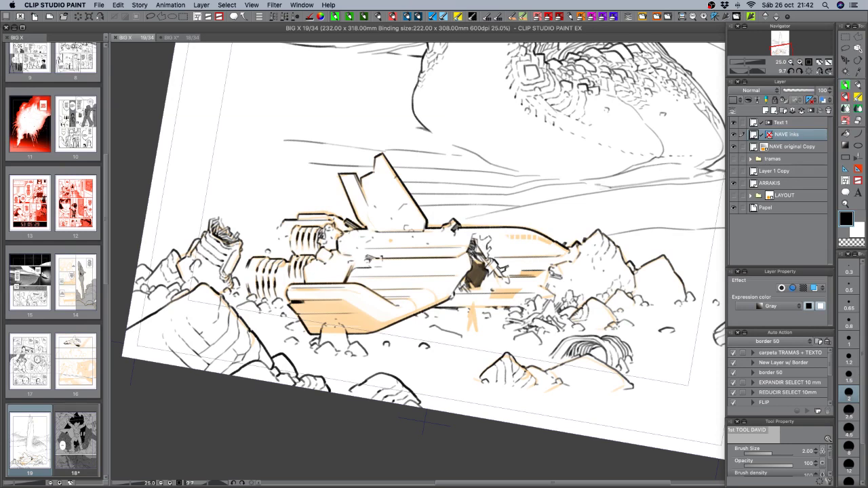
left_click_drag(473, 255, 484, 264)
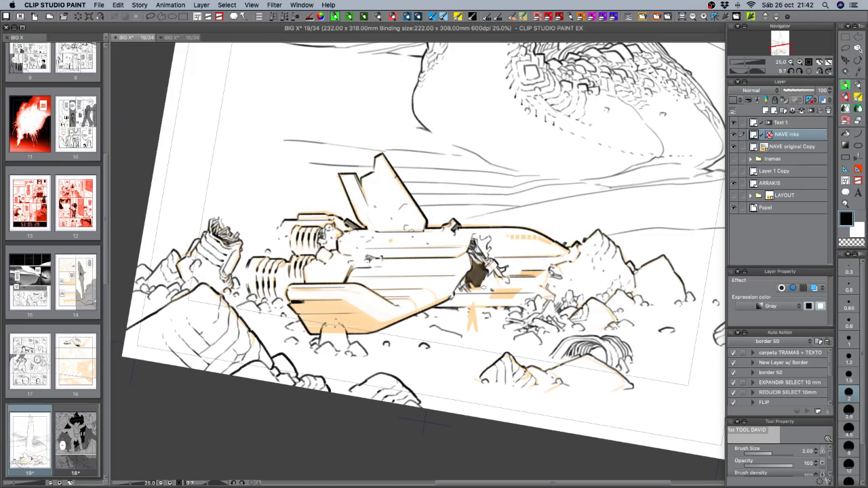
mouse_move(483, 288)
left_mouse_down()
mouse_move(496, 292)
mouse_move(524, 273)
left_mouse_up()
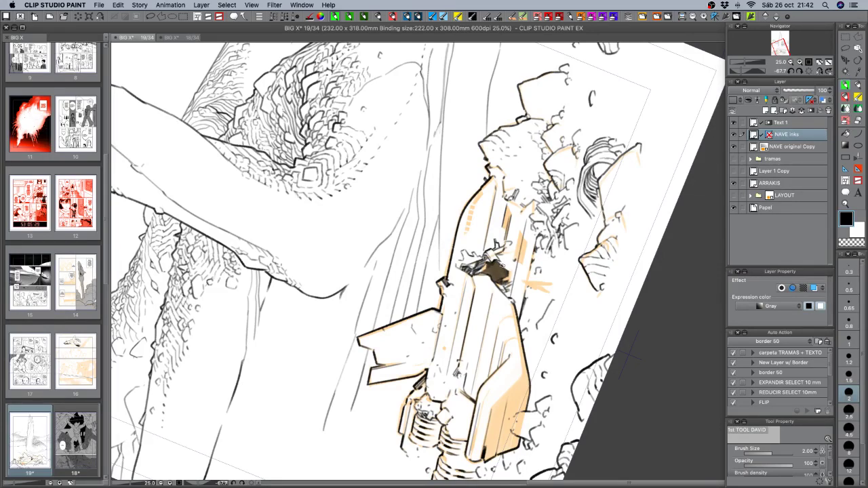
Set the brush size to 1.2 and ink fine torn-metal strokes beside the black hull breach.
left_click_drag(502, 265, 485, 276)
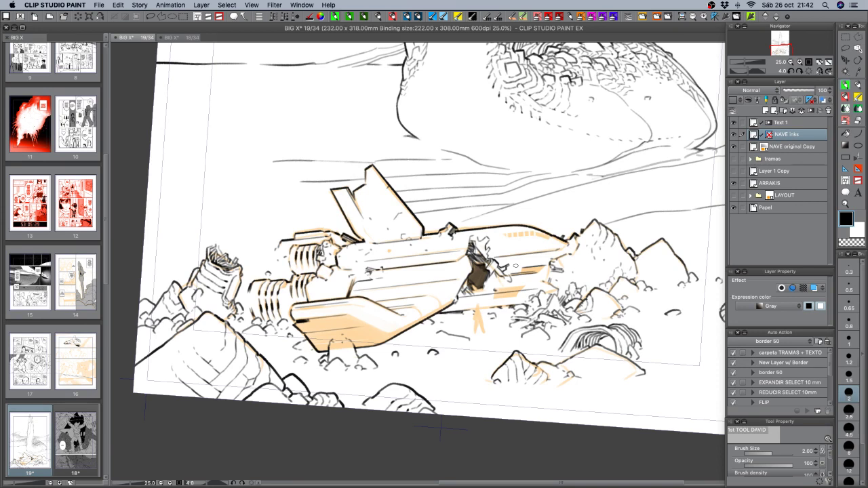
scroll(573, 326, "right", 2)
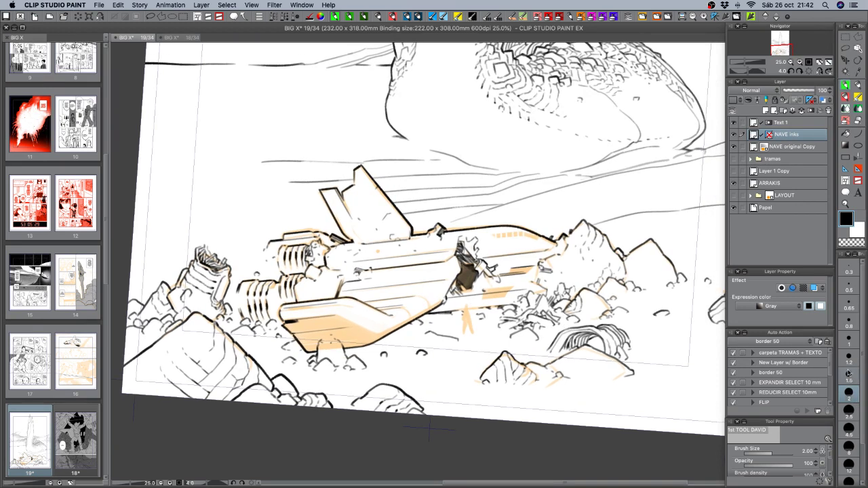
left_click(849, 354)
mouse_move(610, 339)
left_mouse_down()
mouse_move(621, 225)
mouse_move(610, 187)
left_mouse_up()
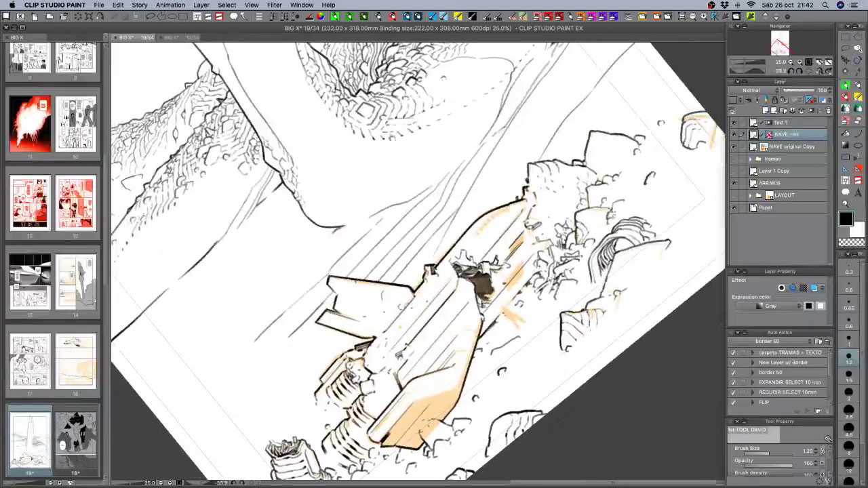
left_click_drag(493, 269, 498, 282)
mouse_move(491, 278)
left_mouse_down()
mouse_move(498, 293)
mouse_move(499, 285)
mouse_move(489, 299)
left_mouse_up()
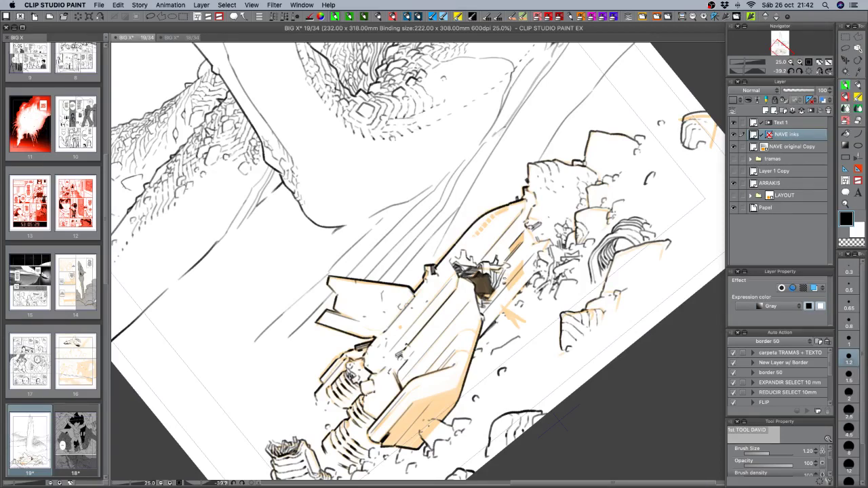
Undo the last stroke and redraw the torn plating on the nose side of the breach, trimming it with the transparent colour.
key("super+z")
left_click_drag(502, 280, 499, 289)
key("r")
left_click_drag(514, 263, 486, 276)
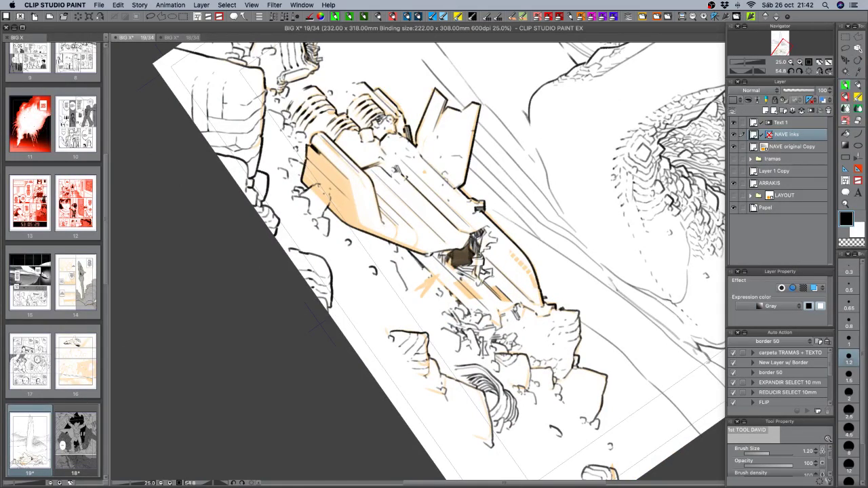
key("c")
key("c")
key("r")
left_click_drag(494, 277, 549, 296)
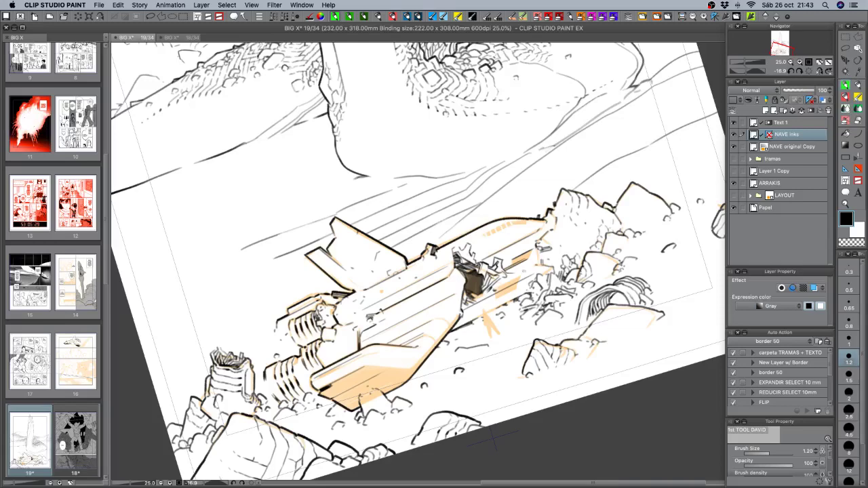
Hide the NAVE original Copy sketch layer to check the ship's inks, and show it again.
key("r")
left_click_drag(533, 269, 532, 276)
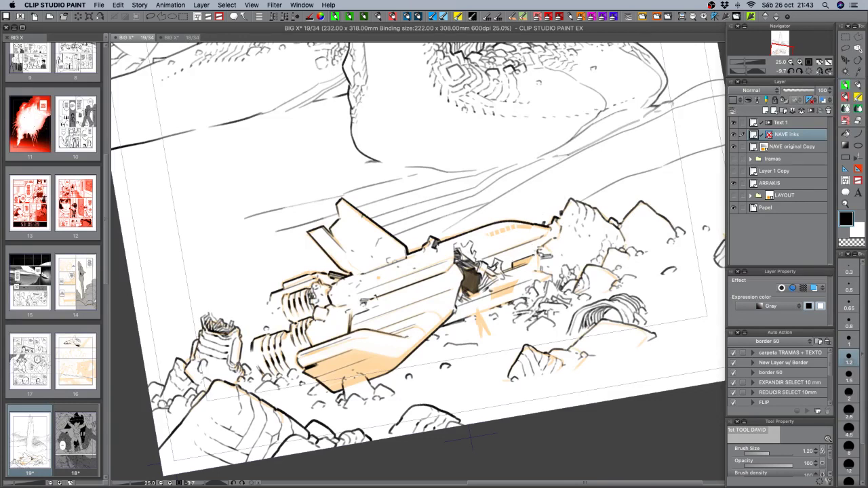
key("c")
left_click(731, 149)
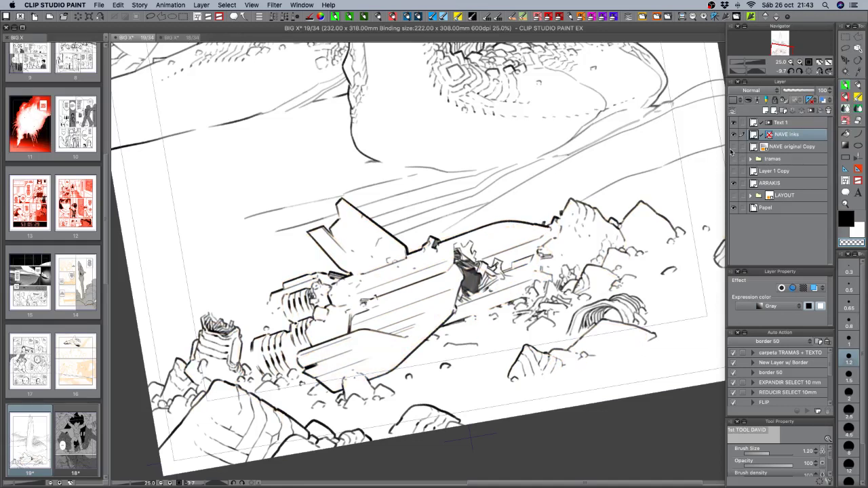
left_click(732, 149)
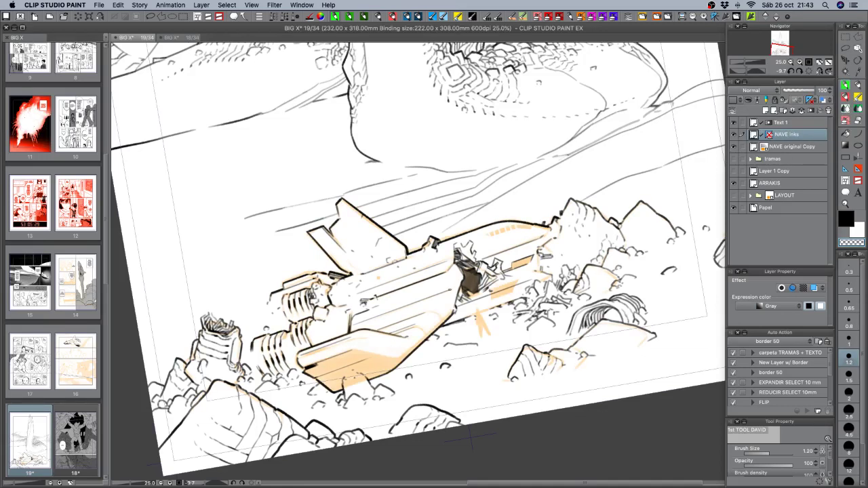
Set the brush size to 1.5 and thicken the broken hull edge at the lower end of the breach.
key("c")
key("c")
key("c")
mouse_move(463, 309)
left_mouse_down()
mouse_move(505, 298)
mouse_move(575, 233)
left_mouse_up()
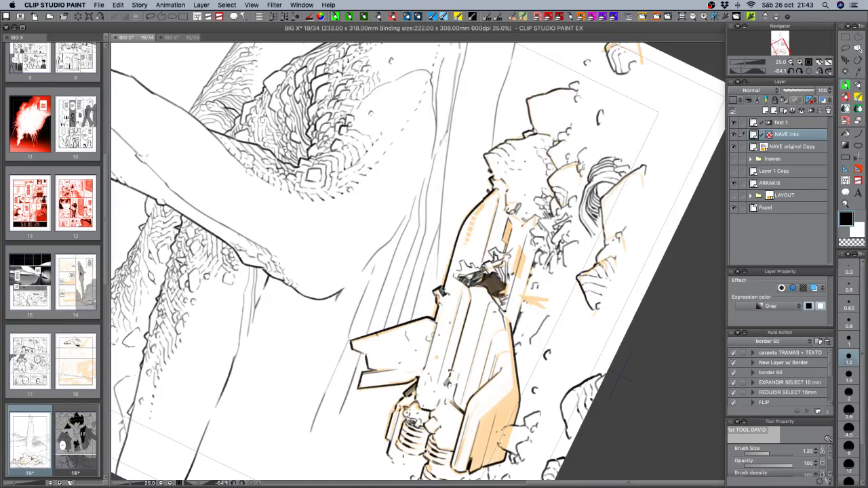
key("bracketright")
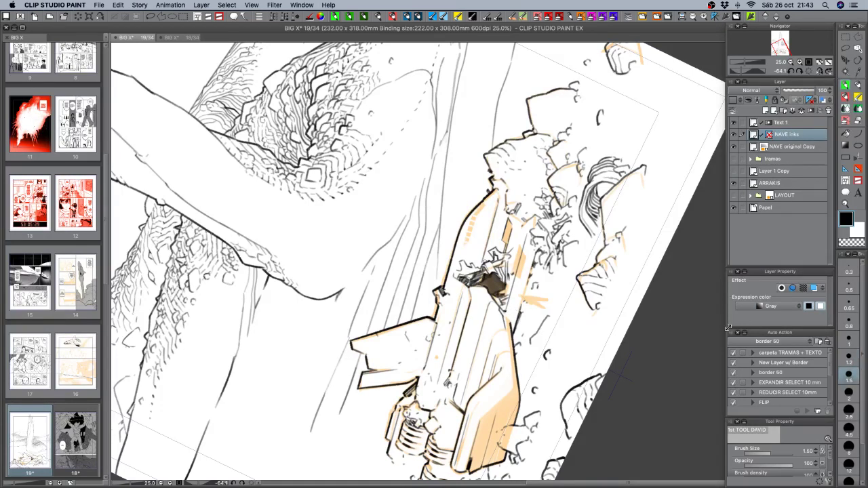
left_click_drag(513, 309, 506, 322)
left_click_drag(561, 270, 527, 355)
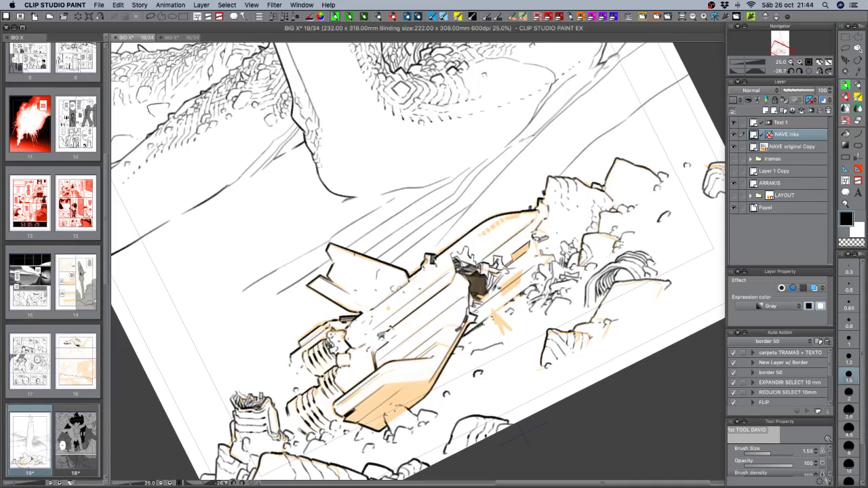
Ink and trim the lower wing's outer edge below the breach, undoing misplaced strokes.
key("r")
left_click_drag(522, 434, 400, 421)
mouse_move(480, 403)
left_mouse_down()
mouse_move(557, 359)
mouse_move(583, 307)
left_mouse_up()
scroll(564, 352, "down", 2)
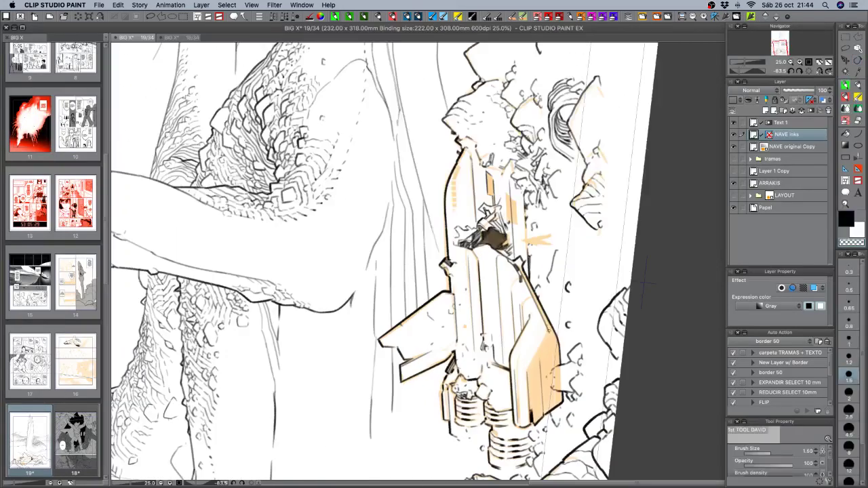
key("c")
key("super+z")
left_click_drag(546, 327, 545, 333)
key("super+z")
key("c")
key("c")
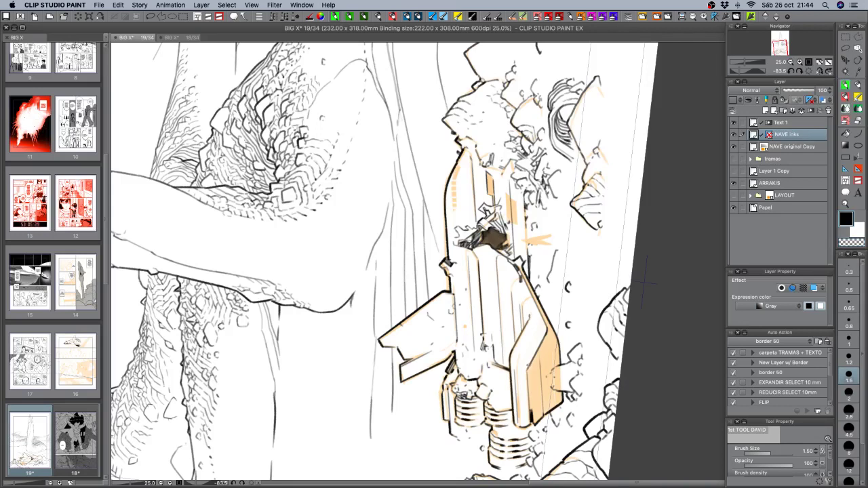
Strengthen the bevel line of the lower wing, cleaning it with the transparent colour.
key("c")
key("c")
key("c")
key("r")
mouse_move(551, 360)
left_mouse_down()
mouse_move(443, 370)
mouse_move(397, 337)
mouse_move(444, 335)
left_mouse_up()
Set the brush size to 1.2 and refine the inner corner of the lower wing's bevel with black and transparent strokes.
left_click(851, 357)
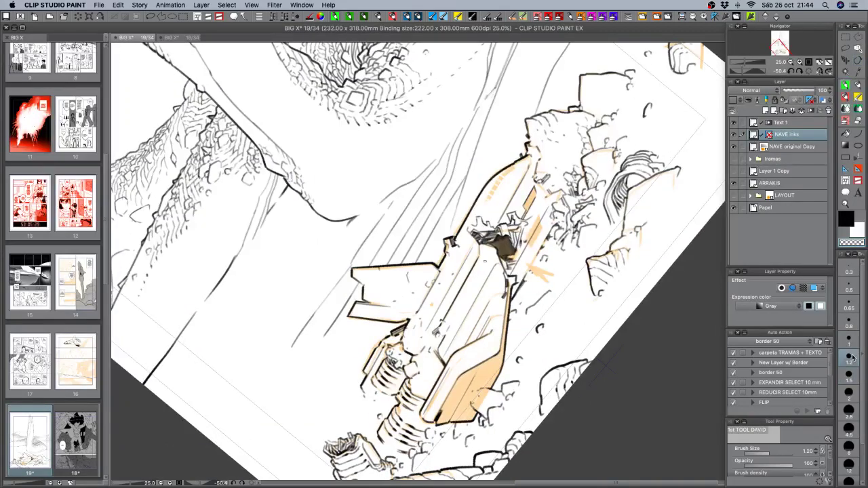
key("r")
left_click_drag(532, 331, 548, 287)
key("space")
left_click_drag(491, 334, 503, 300)
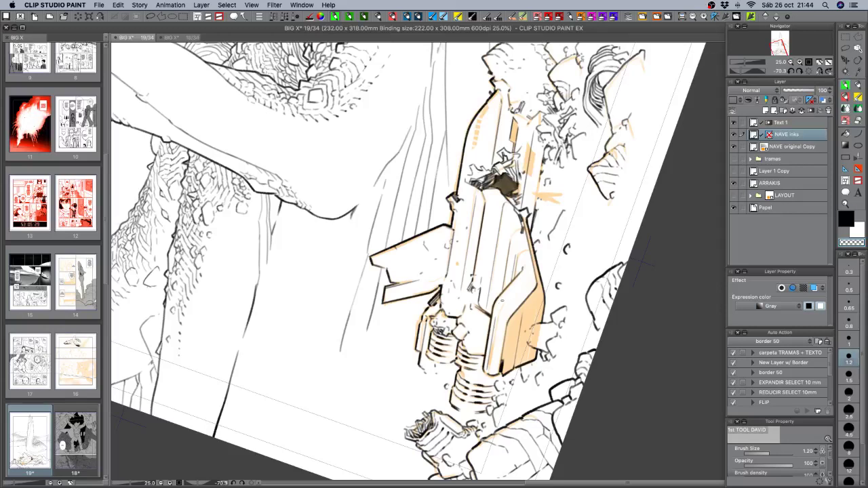
key("c")
left_click_drag(499, 307, 494, 323)
key("c")
key("c")
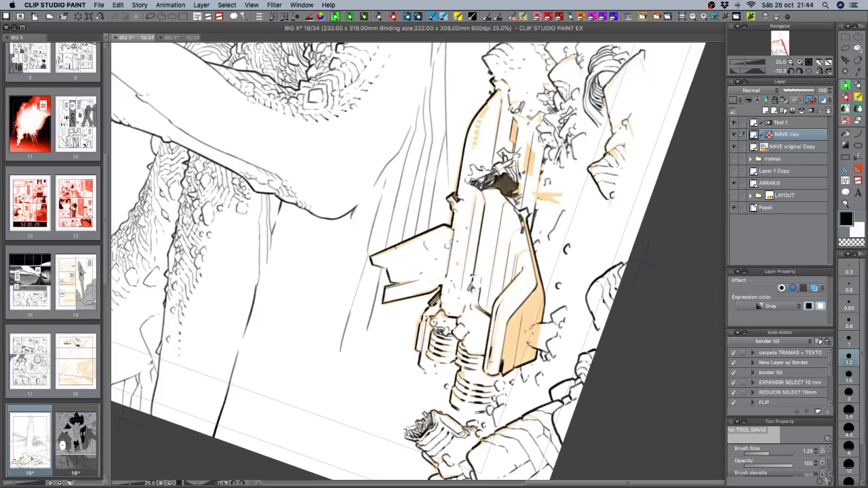
Refine the lower wing's front tip and outer edge where they meet the hull breach.
left_click_drag(568, 325, 554, 360)
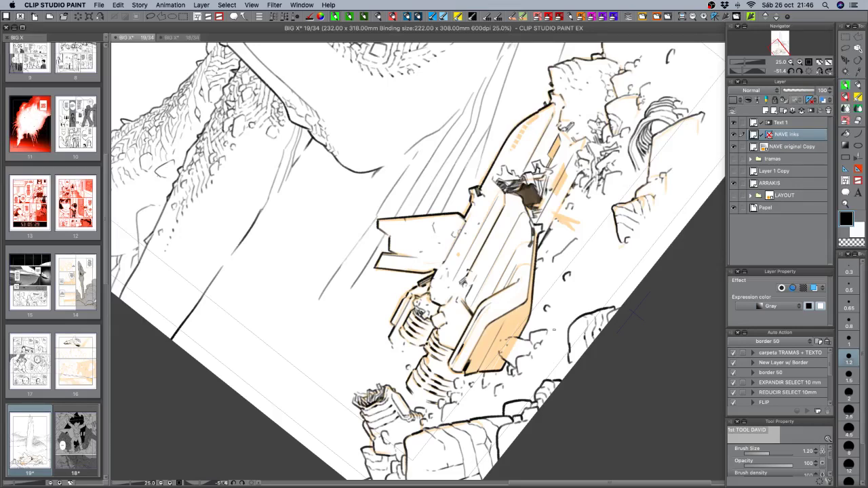
key("r")
mouse_move(631, 312)
left_mouse_down()
mouse_move(613, 345)
mouse_move(536, 410)
left_mouse_up()
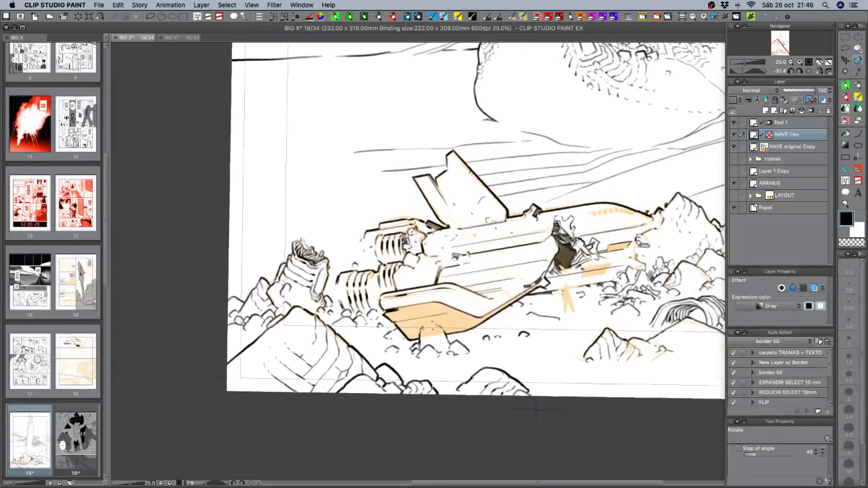
left_click_drag(555, 327, 553, 328)
mouse_move(600, 344)
left_mouse_down()
mouse_move(613, 324)
mouse_move(565, 312)
mouse_move(529, 288)
left_mouse_up()
key("b")
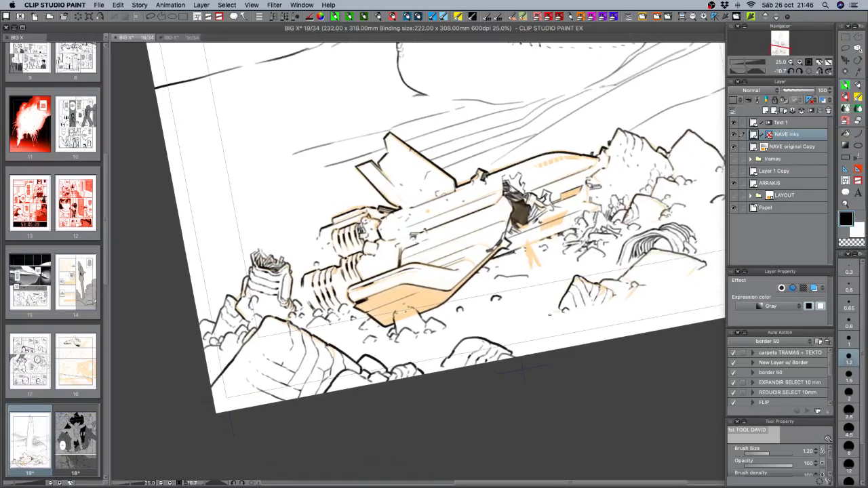
Ink a long broken beam along the lower hull between the breach and the nose debris, trimming it with the transparent colour.
key("r")
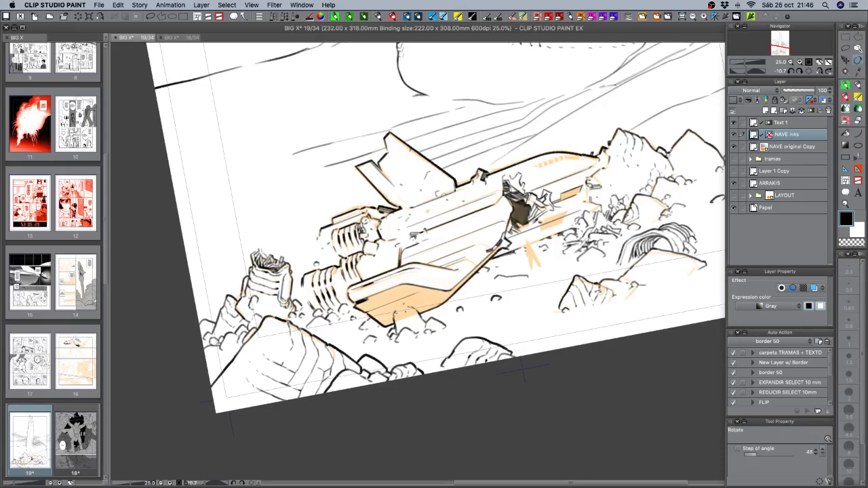
mouse_move(600, 248)
left_mouse_down()
mouse_move(593, 314)
mouse_move(603, 289)
mouse_move(532, 322)
mouse_move(516, 369)
left_mouse_up()
key("r")
left_click_drag(512, 357, 614, 366)
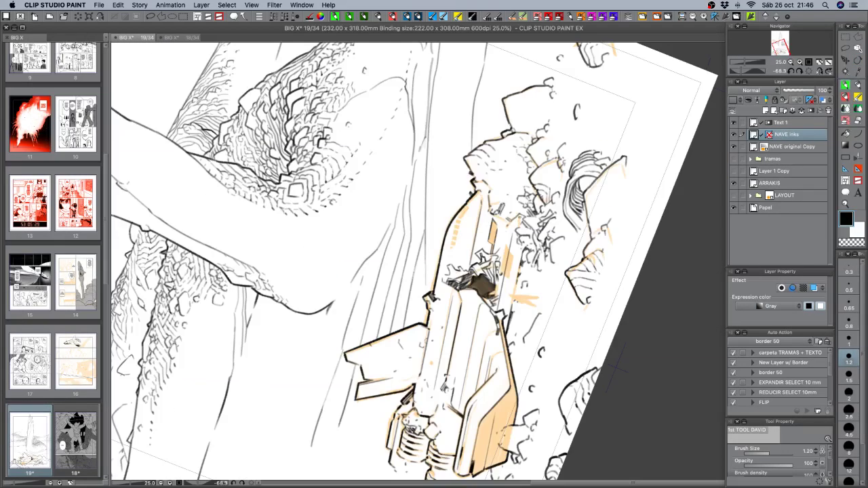
left_click_drag(506, 231, 500, 263)
key("c")
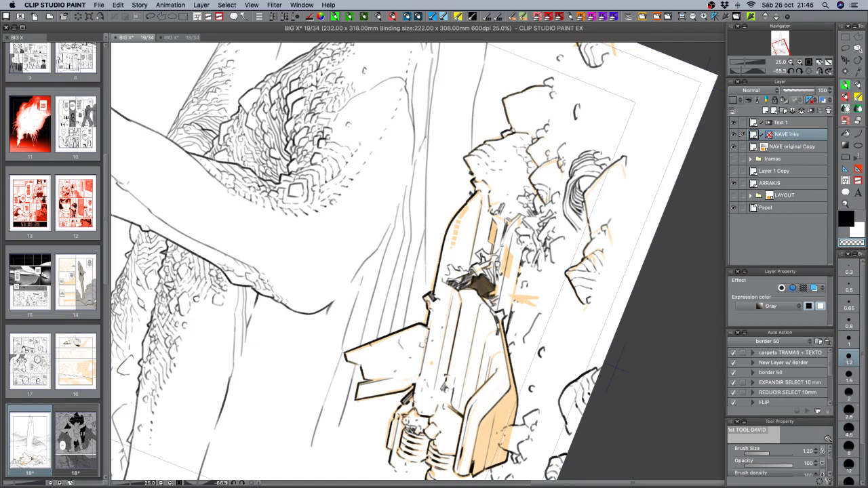
key("c")
key("c")
key("c")
key("c")
key("c")
key("c")
key("c")
key("c")
Undo the misplaced strokes on the broken beam and redraw its upper end.
left_click_drag(503, 238, 499, 251)
key("super+z")
key("super+z")
key("c")
left_click_drag(506, 229, 505, 237)
key("r")
left_click_drag(532, 196, 551, 308)
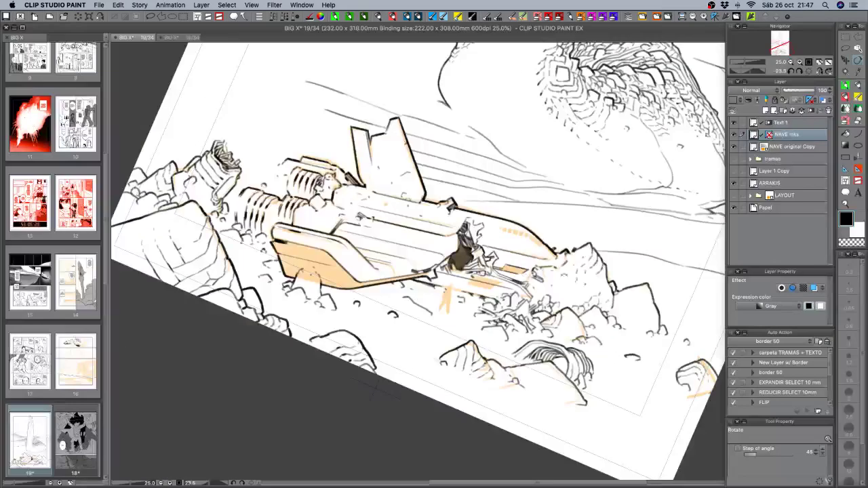
Define the edges of the broken beam and the hull plating beside it, alternating black and transparent strokes.
left_click_drag(371, 383, 413, 411)
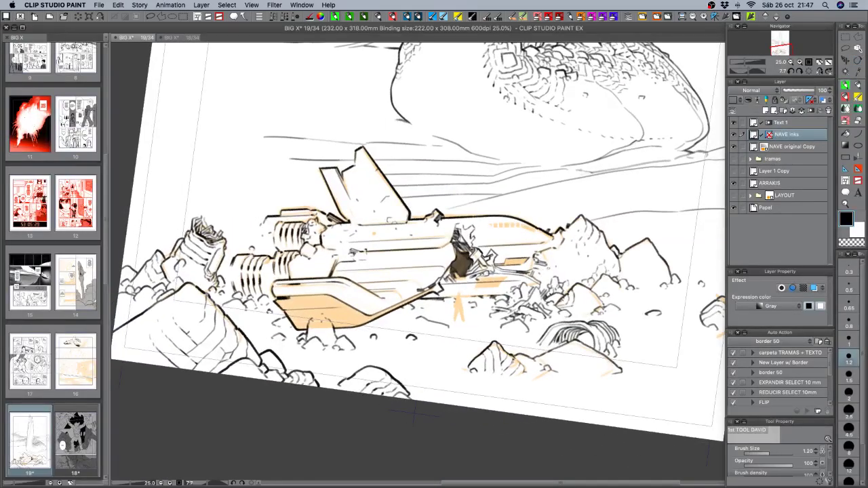
mouse_move(548, 265)
left_mouse_down()
mouse_move(546, 272)
mouse_move(505, 176)
mouse_move(491, 166)
left_mouse_up()
key("r")
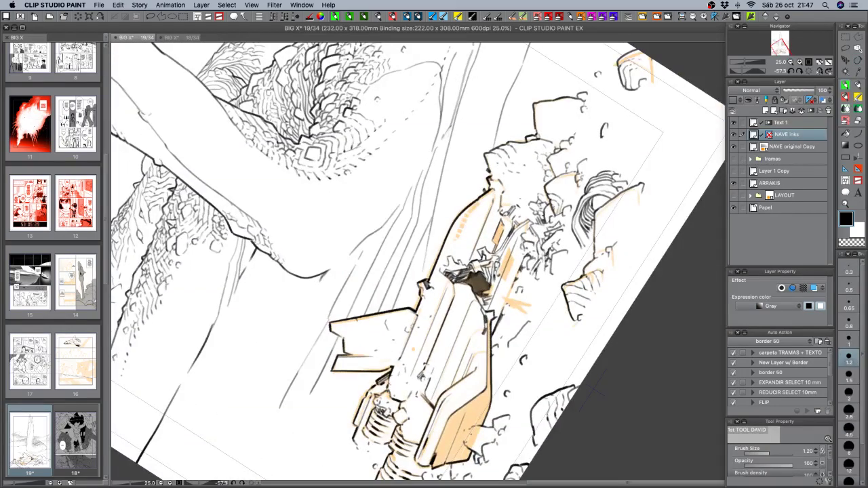
key("r")
mouse_move(490, 208)
left_mouse_down()
mouse_move(524, 227)
mouse_move(513, 233)
mouse_move(532, 217)
mouse_move(580, 209)
mouse_move(570, 304)
mouse_move(463, 346)
left_mouse_up()
key("r")
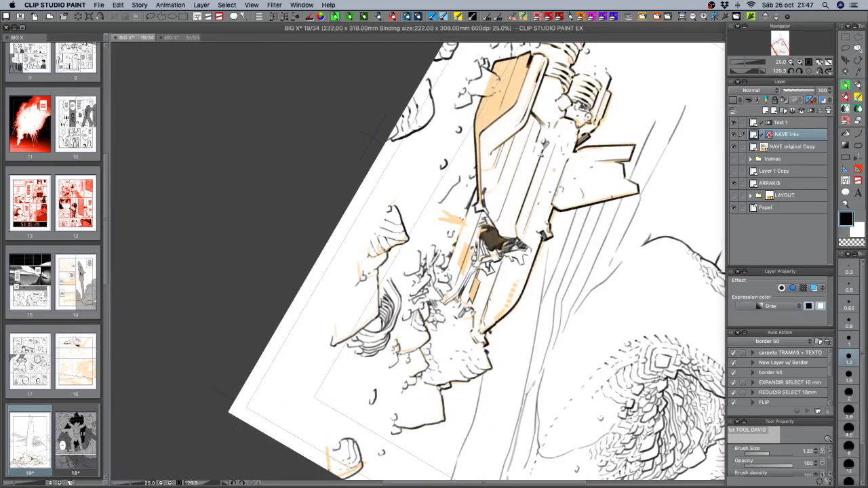
key("c")
key("c")
key("r")
mouse_move(536, 352)
left_mouse_down()
mouse_move(587, 266)
mouse_move(571, 206)
left_mouse_up()
key("c")
key("c")
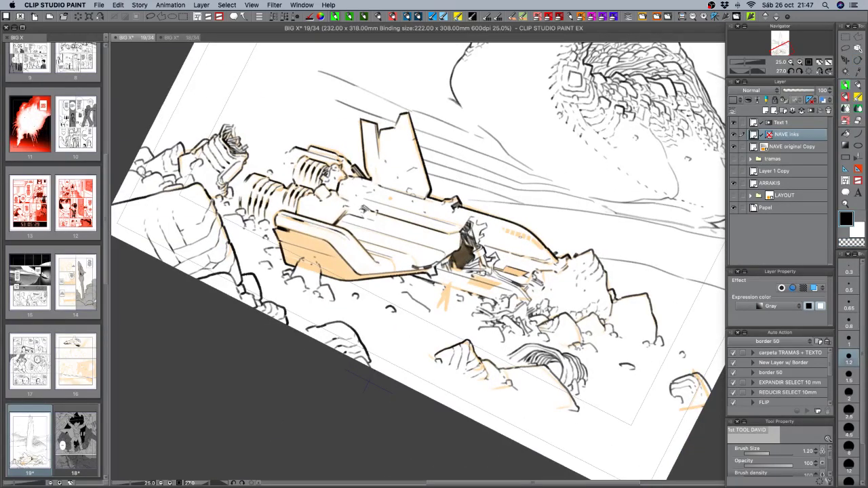
Ink the torn plating above the broken beam, undoing a misplaced stroke.
left_click_drag(510, 247, 512, 258)
key("super+z")
key("r")
mouse_move(605, 353)
left_mouse_down()
mouse_move(607, 203)
mouse_move(558, 139)
left_mouse_up()
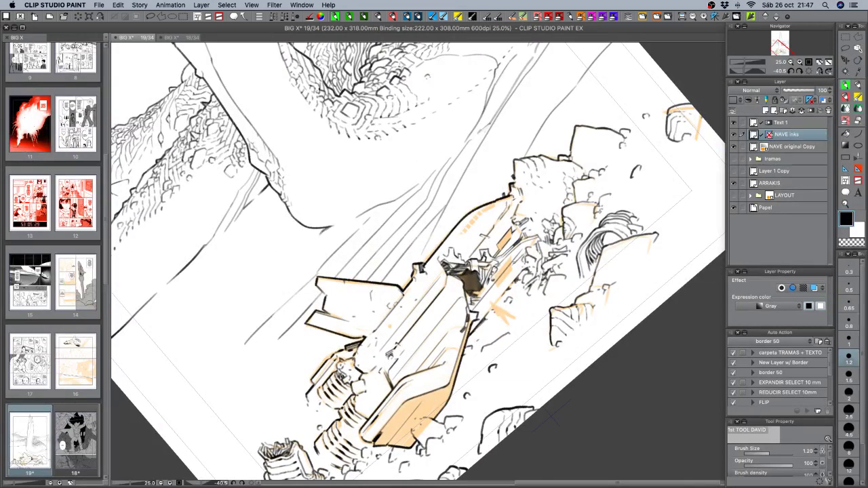
key("c")
key("c")
left_click_drag(503, 273, 456, 340)
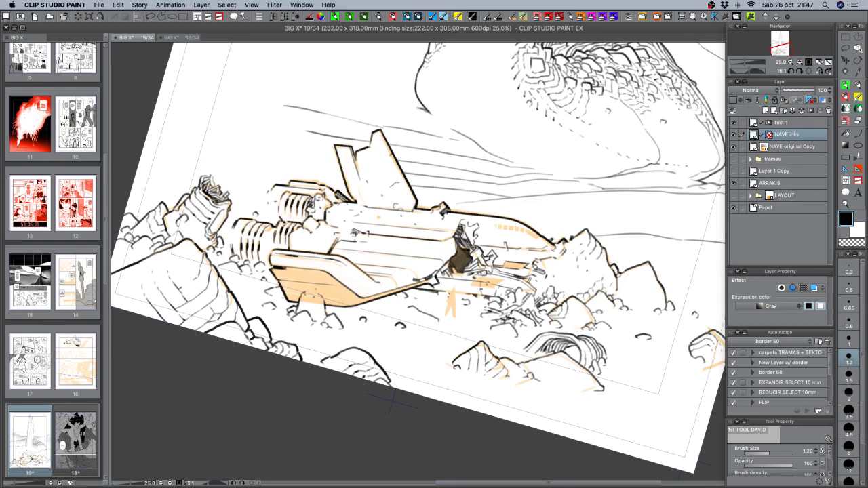
Clean up the twisted metal and debris in front of the breach with alternating black and transparent strokes.
key("c")
key("c")
key("c")
key("c")
key("c")
key("c")
key("c")
key("c")
key("c")
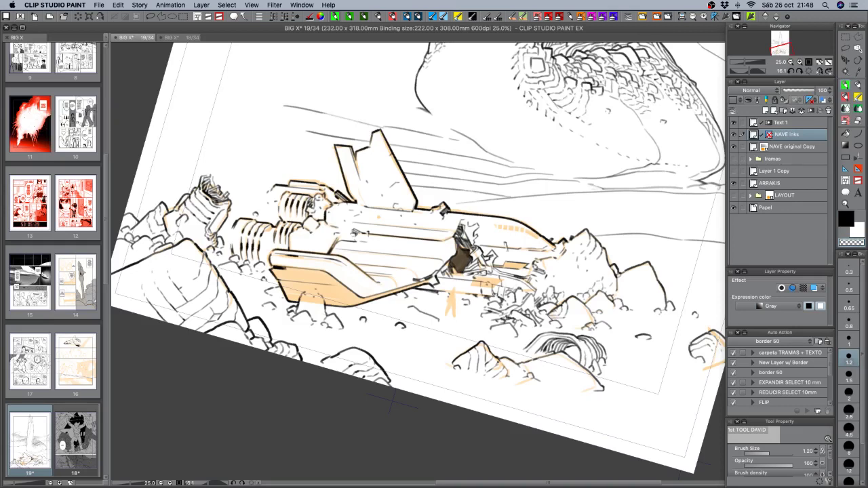
Ink and clean up the rocks and debris around the wrecked ship's nose on the NAVE inks layer, alternating black and transparent colour.
key("c")
left_click_drag(391, 400, 333, 184)
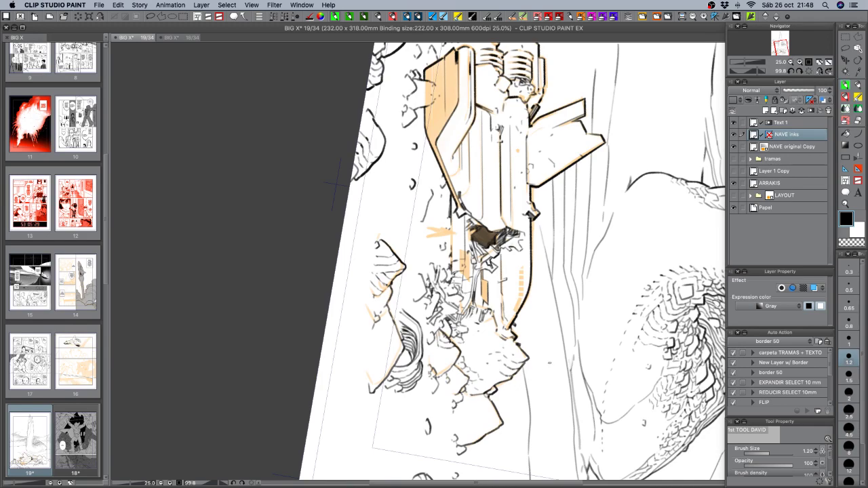
key("r")
left_click_drag(564, 358, 555, 157)
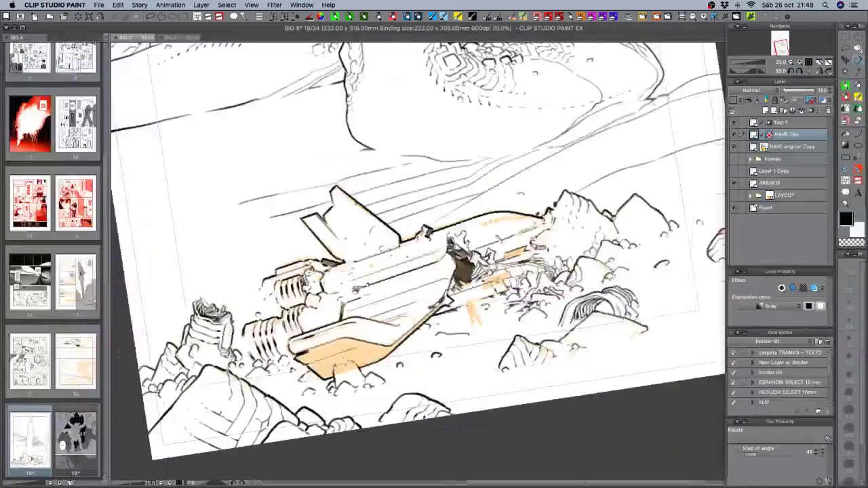
left_click_drag(646, 321, 575, 321)
key("space")
left_click_drag(595, 289, 538, 355)
key("r")
left_click_drag(601, 353, 366, 413)
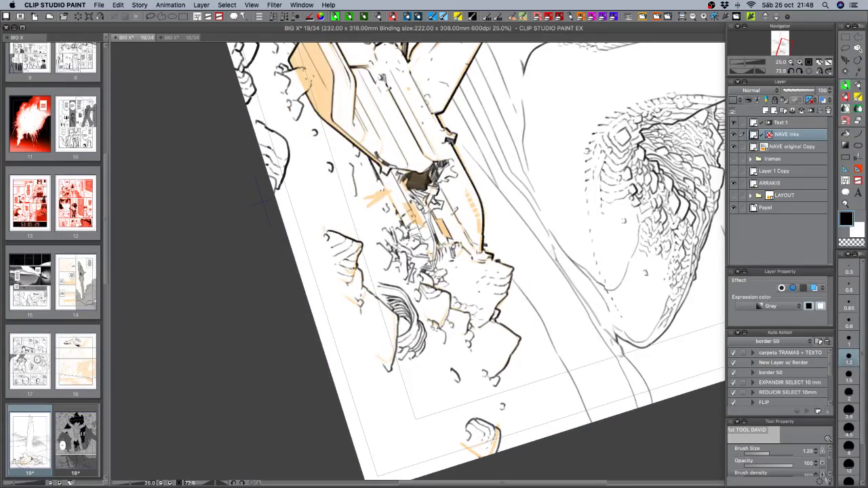
key("c")
key("c")
key("c")
key("c")
key("shift+space")
mouse_move(405, 317)
left_mouse_down()
mouse_move(472, 303)
mouse_move(480, 290)
left_mouse_up()
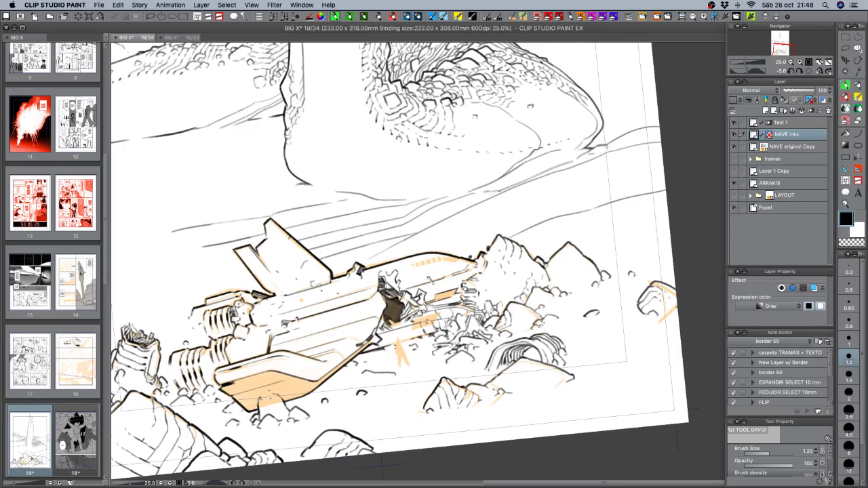
key("shift+space")
left_click_drag(502, 287, 512, 273)
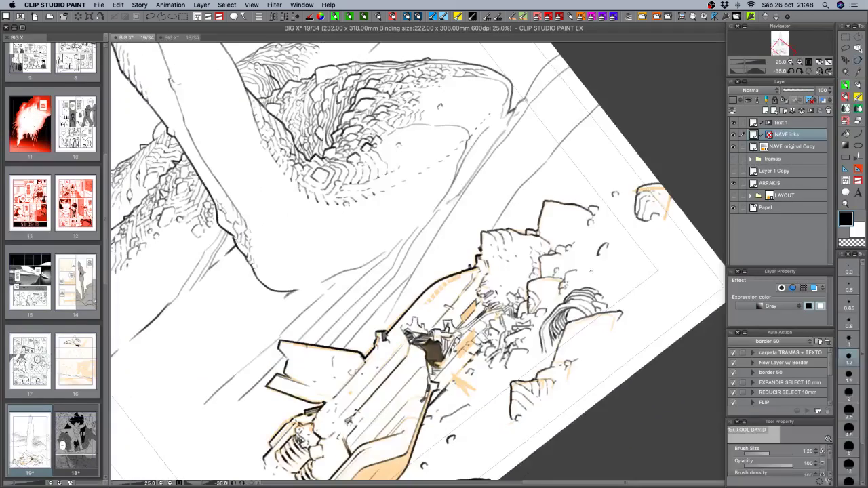
Undo the last four strokes on the NAVE inks layer and set the brush size to 2.
key("super+z")
key("super+z")
key("super+z")
key("super+z")
left_click(848, 372)
left_click(849, 392)
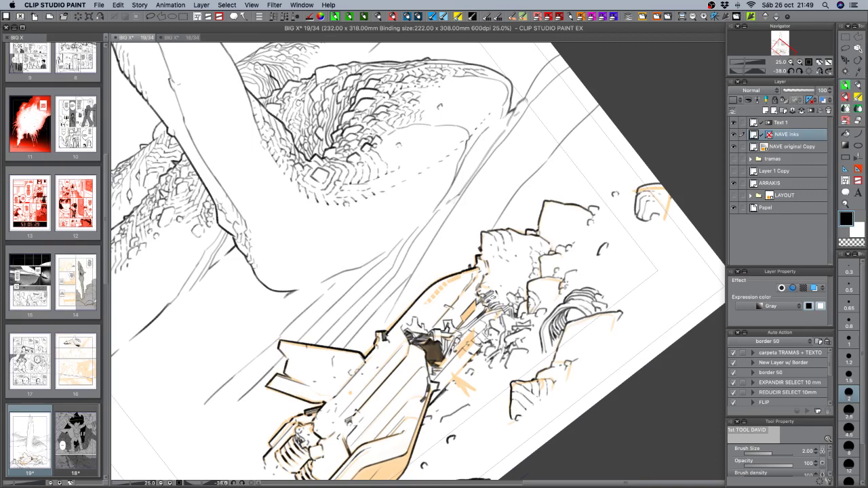
left_click_drag(393, 366, 349, 245)
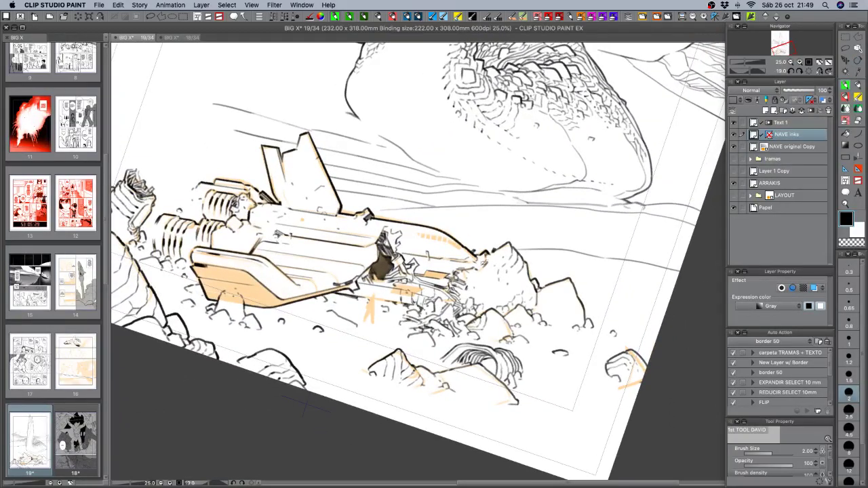
left_click_drag(504, 254, 518, 200)
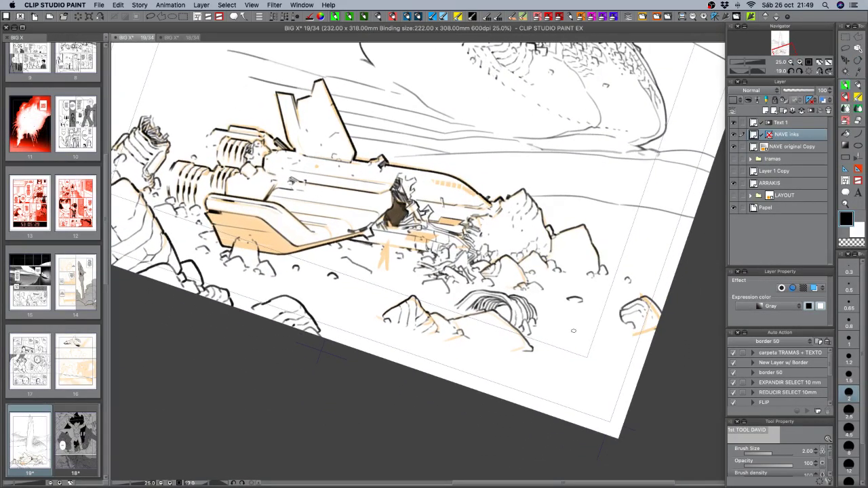
Try shading the debris beside the broken hull with a size 4.5 brush, alternating black and transparent colour.
left_click(848, 428)
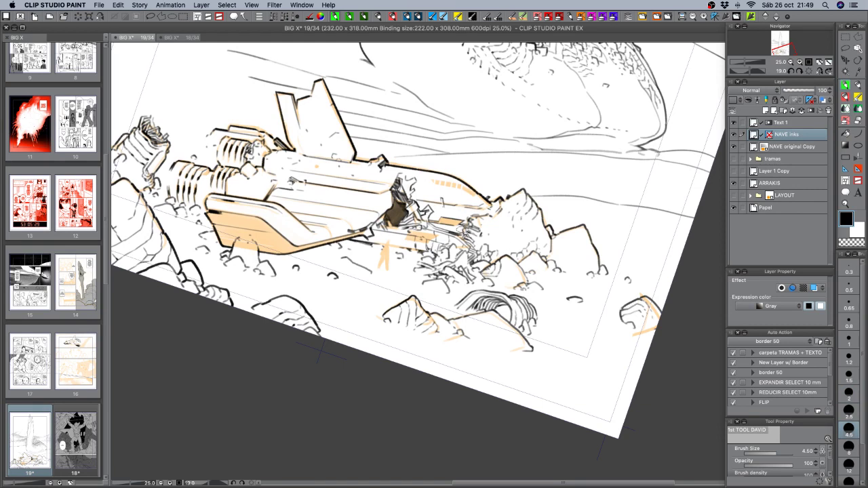
key("c")
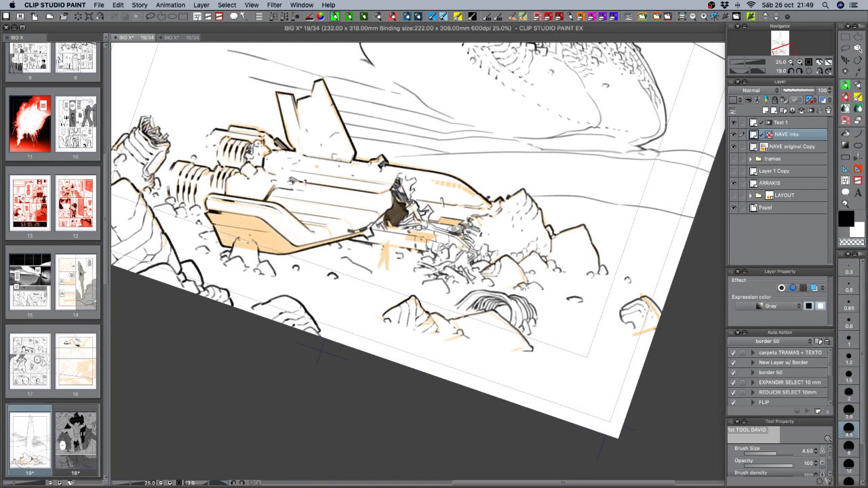
left_click_drag(459, 229, 467, 224)
key("c")
key("c")
key("c")
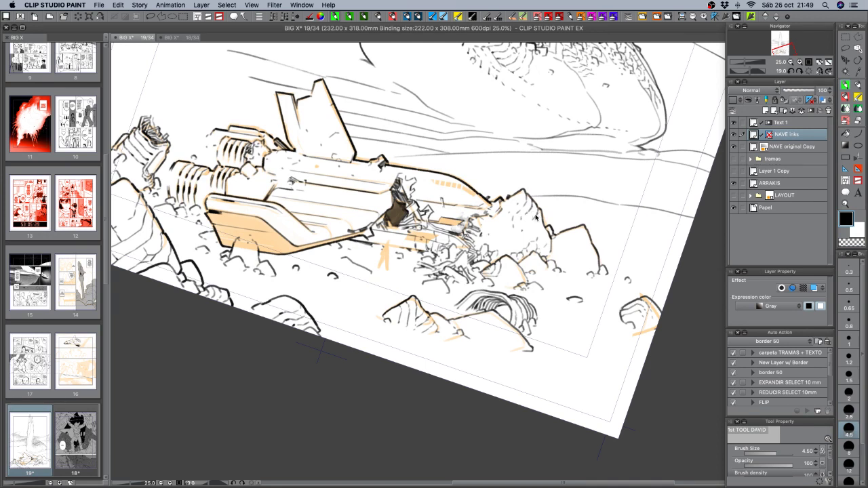
Undo the trial shading strokes on the debris beside the broken hull.
key("super+z")
key("super+z")
key("super+z")
key("super+z")
key("super+z")
key("super+z")
key("super+z")
key("super+z")
Create a new raster layer above NAVE inks and darken the lower edge of the ship's near wing.
left_click(765, 111)
key("r")
left_click_drag(583, 314, 594, 251)
left_click_drag(281, 373, 343, 316)
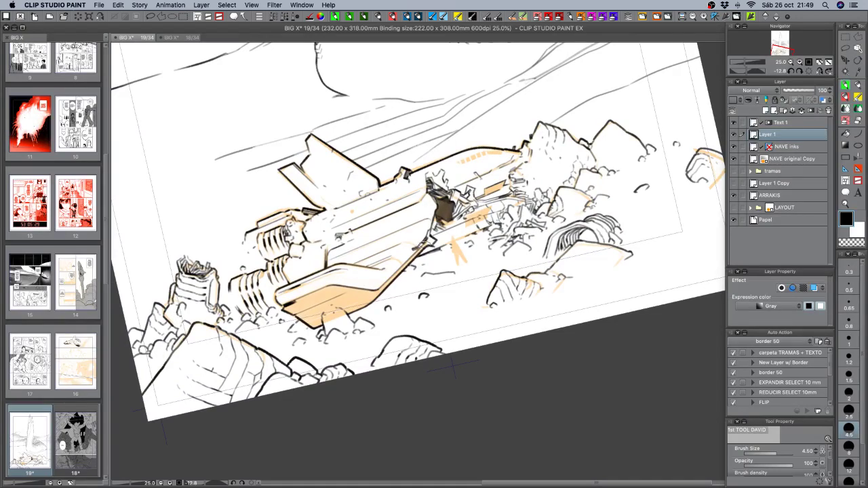
mouse_move(428, 241)
left_mouse_down()
mouse_move(370, 300)
mouse_move(390, 328)
mouse_move(510, 322)
mouse_move(458, 266)
mouse_move(438, 332)
mouse_move(446, 275)
mouse_move(441, 325)
mouse_move(442, 308)
left_mouse_up()
key("r")
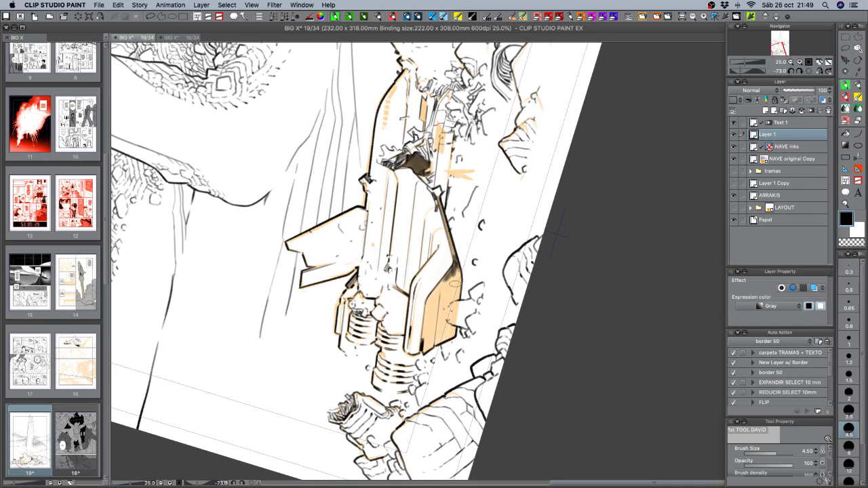
Switch to the Transparent watercolor brush and try shading the near wing's underside at size 2.5.
left_click(846, 109)
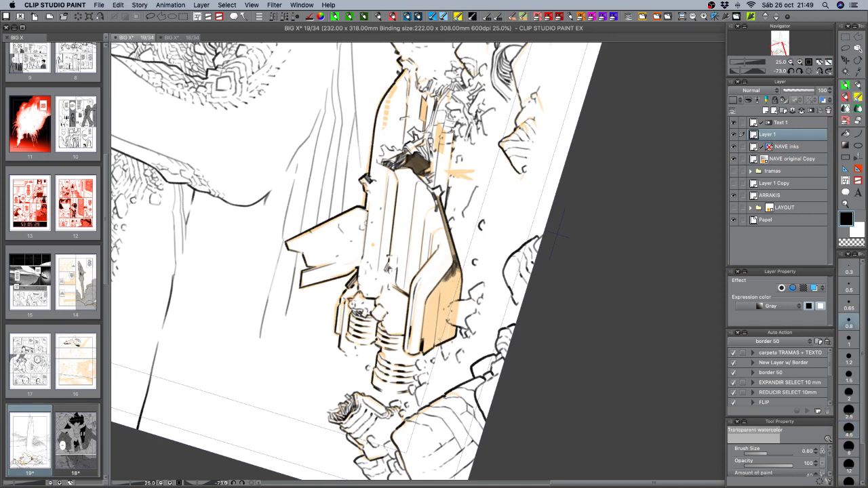
left_click(849, 410)
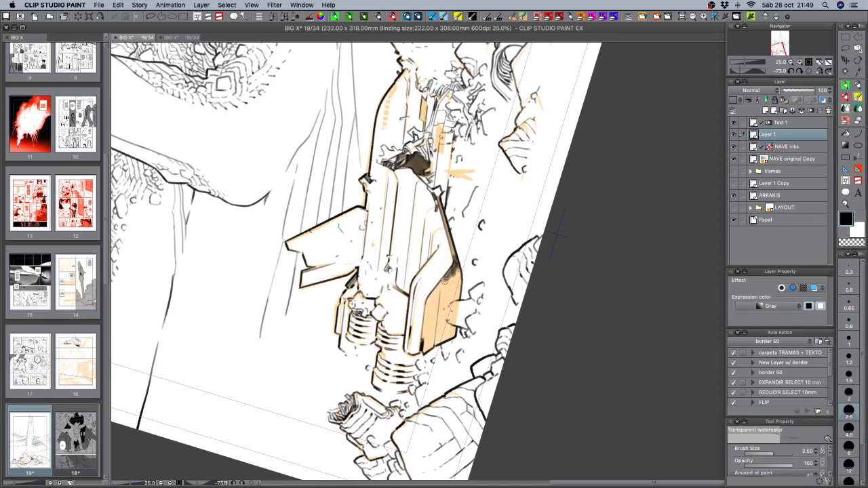
left_click_drag(444, 280, 439, 338)
key("super+z")
left_click_drag(446, 279, 440, 336)
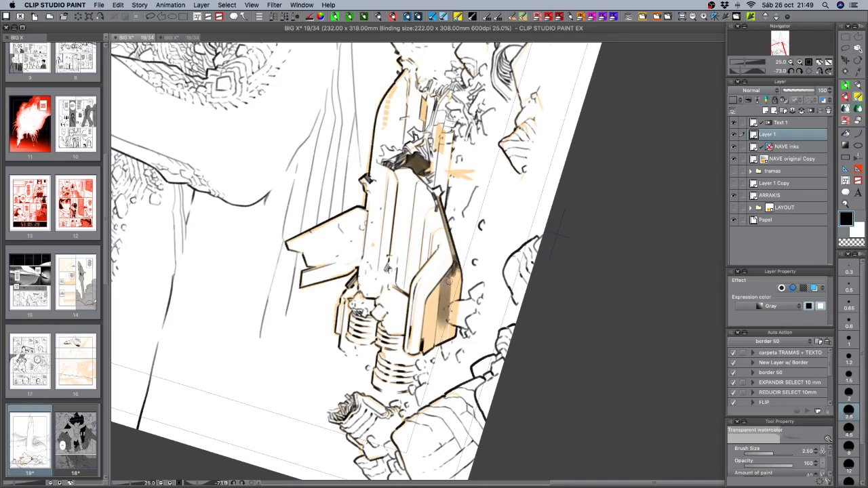
key("ctrl+z")
Set the brush size to 2 and shade the outer half of the near wing's underside with dark lengthwise strokes.
key("bracketleft")
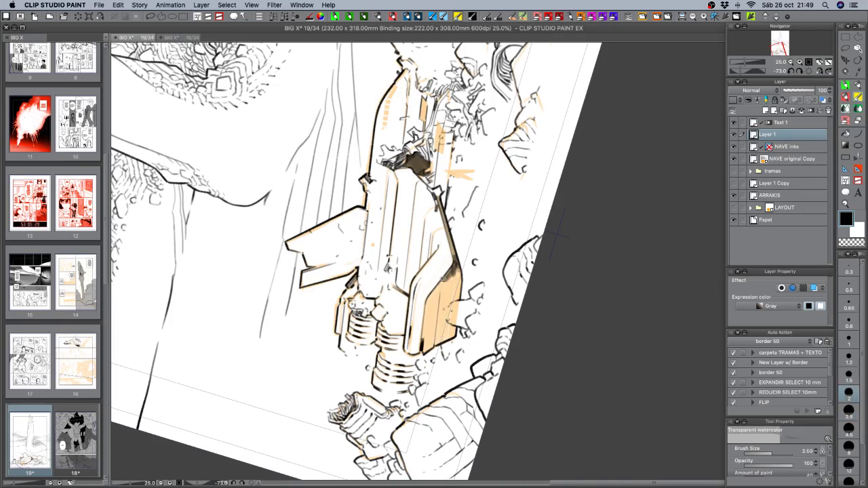
left_click_drag(442, 277, 440, 333)
key("ctrl+z")
mouse_move(445, 278)
left_mouse_down()
mouse_move(442, 333)
mouse_move(450, 313)
left_mouse_up()
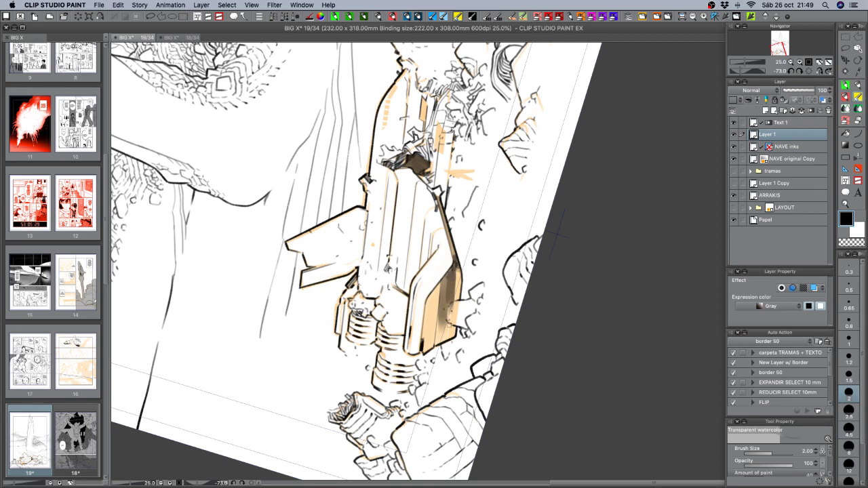
left_click_drag(452, 266, 442, 327)
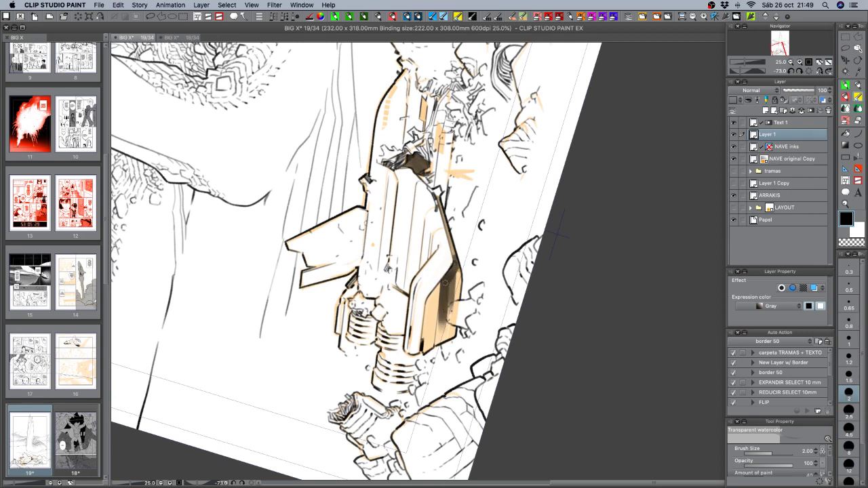
mouse_move(445, 283)
left_mouse_down()
mouse_move(437, 353)
mouse_move(454, 271)
mouse_move(446, 334)
left_mouse_up()
left_click_drag(457, 268, 454, 312)
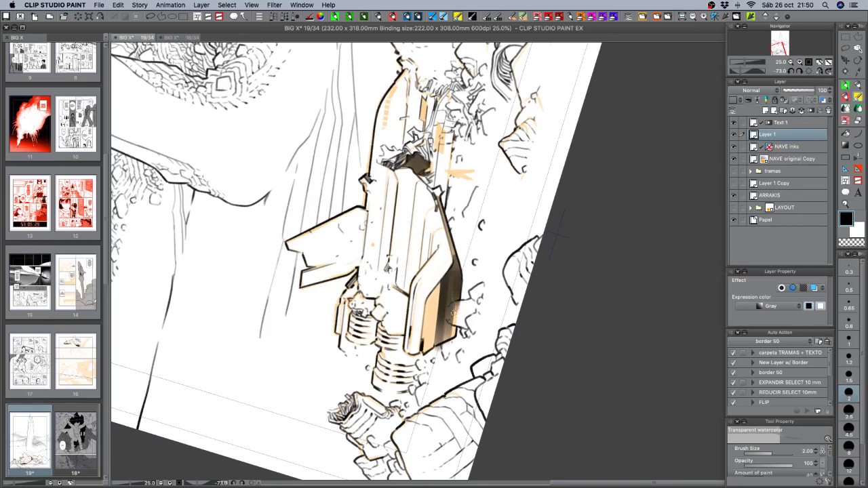
left_click_drag(451, 274, 442, 325)
Extend the dark watercolor shading over the inner panels of the near wing's underside, redoing uneven strokes.
left_click_drag(436, 287, 429, 342)
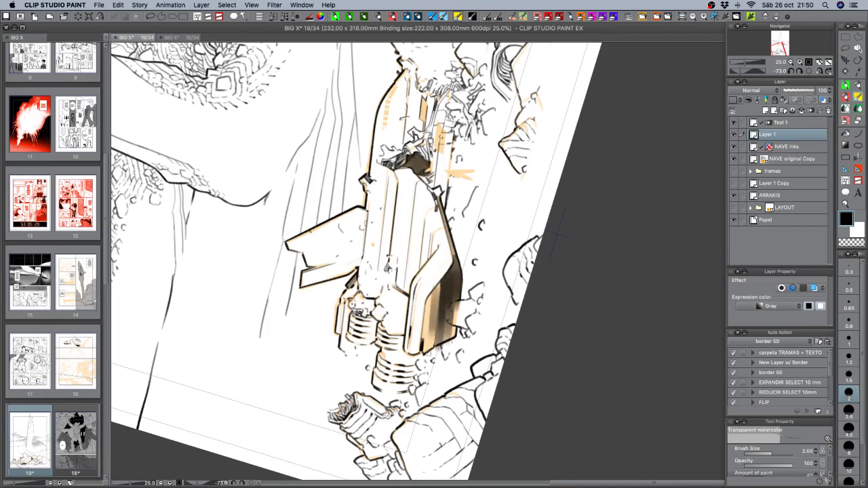
key("super+z")
left_click_drag(434, 284, 427, 347)
left_click_drag(433, 289, 423, 344)
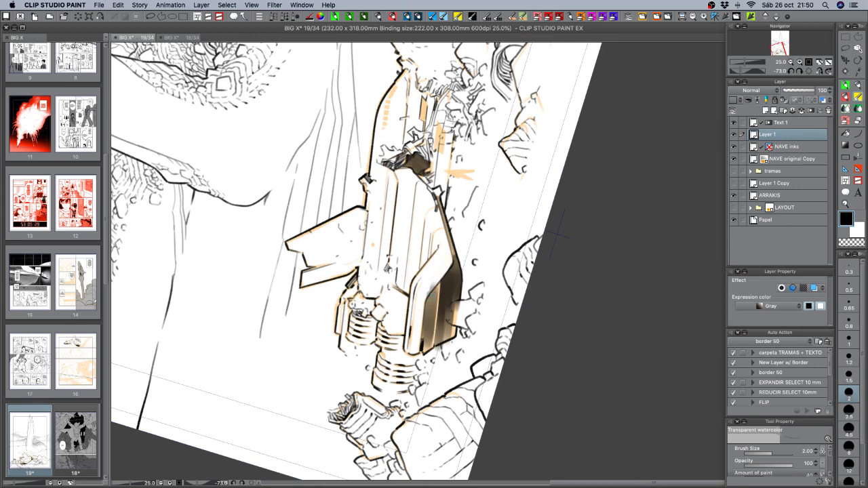
left_click_drag(431, 293, 426, 343)
key("ctrl+z")
left_click_drag(432, 295, 426, 334)
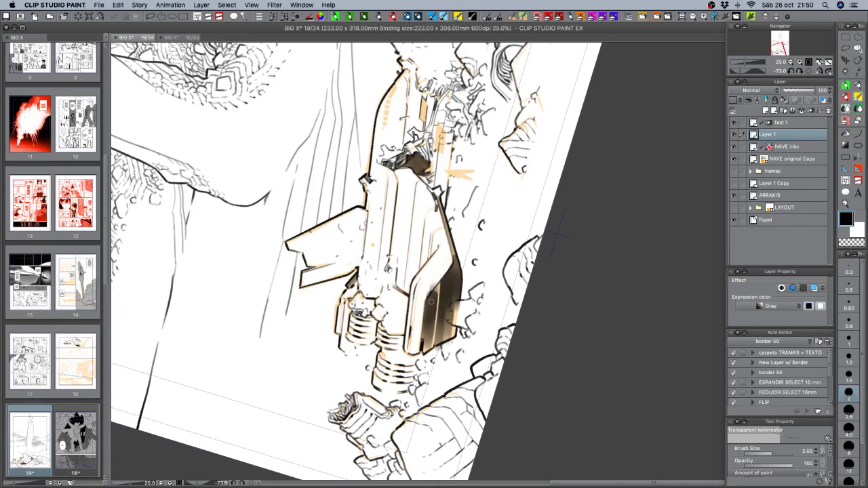
key("ctrl+z")
left_click_drag(433, 293, 426, 346)
left_click_drag(432, 290, 426, 344)
key("ctrl+z")
left_click_drag(431, 286, 429, 338)
key("super+z")
Shade the inner corner of the wing's underside, and erase the excess tone from the wing's side and the overlapping rock with transparent colour.
left_click_drag(433, 304, 437, 274)
key("super+z")
left_click_drag(432, 309, 438, 277)
key("c")
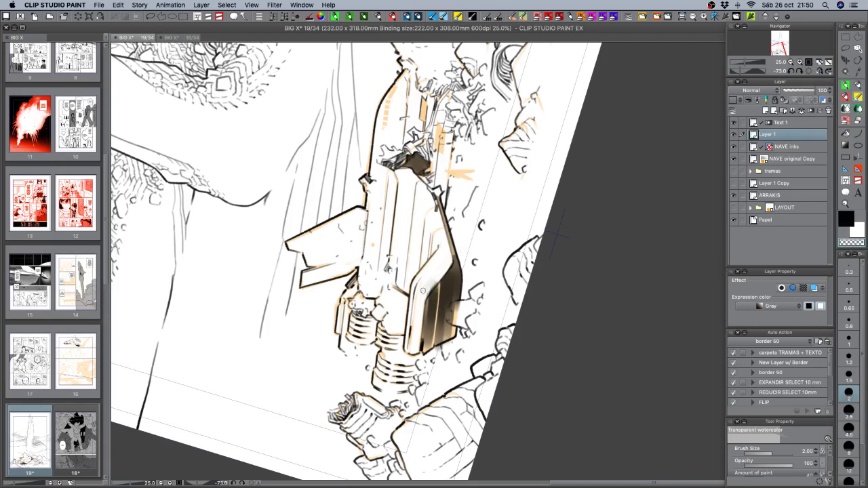
left_click_drag(423, 300, 420, 313)
mouse_move(459, 312)
left_mouse_down()
mouse_move(457, 305)
mouse_move(447, 312)
mouse_move(455, 319)
left_mouse_up()
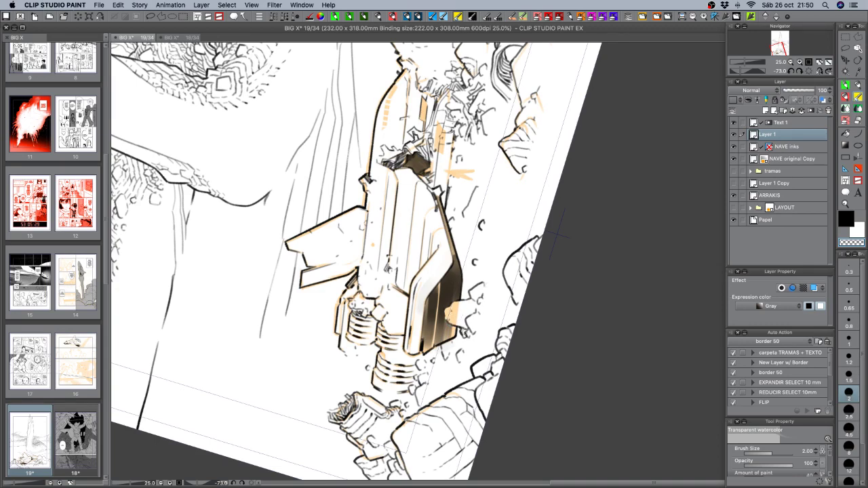
Set the brush size to 1 and shade the narrow strip of the wing's underside running towards the hull break in black.
key("r")
left_click_drag(557, 235, 353, 352)
left_click(850, 341)
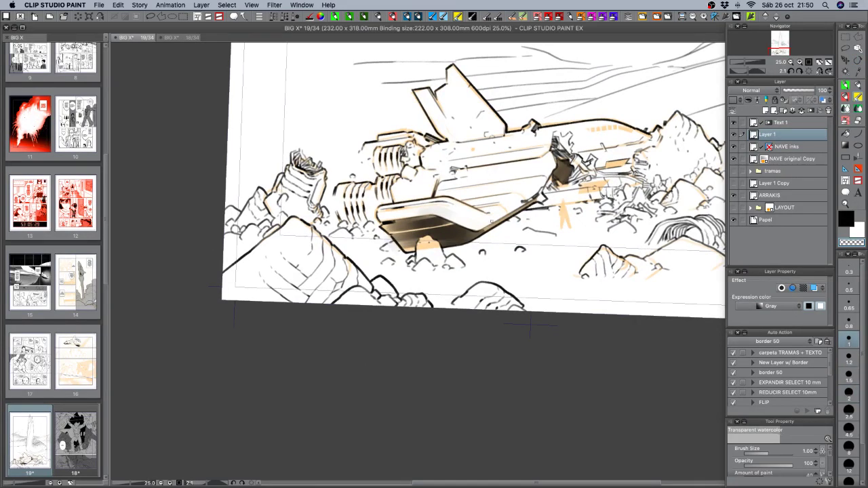
key("c")
key("super+z")
left_click_drag(483, 232, 520, 209)
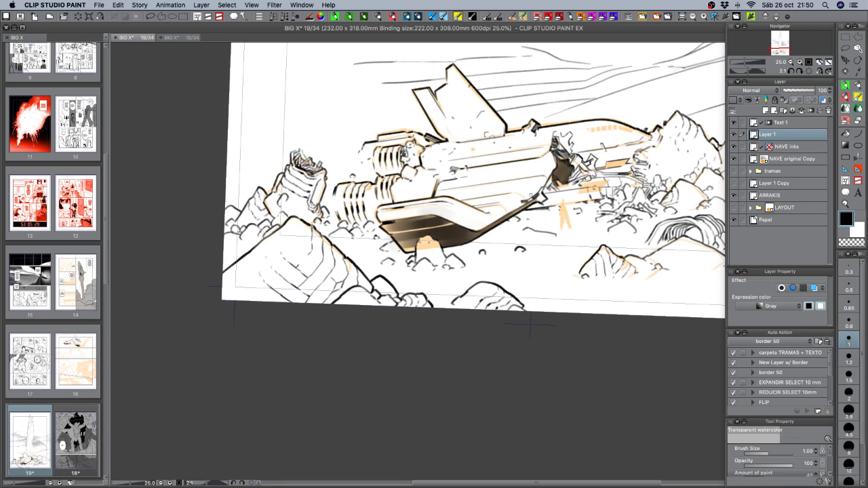
key("super+z")
left_click_drag(483, 232, 531, 200)
left_click_drag(530, 326, 540, 310)
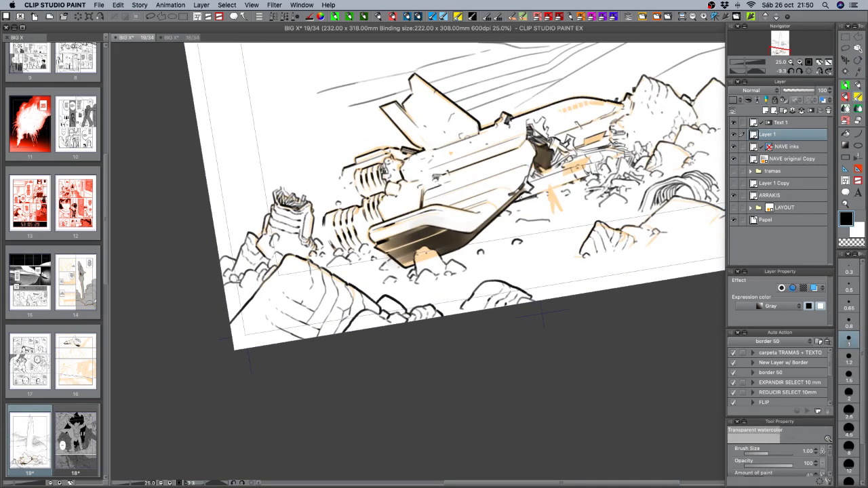
left_click_drag(517, 198, 552, 187)
key("super+z")
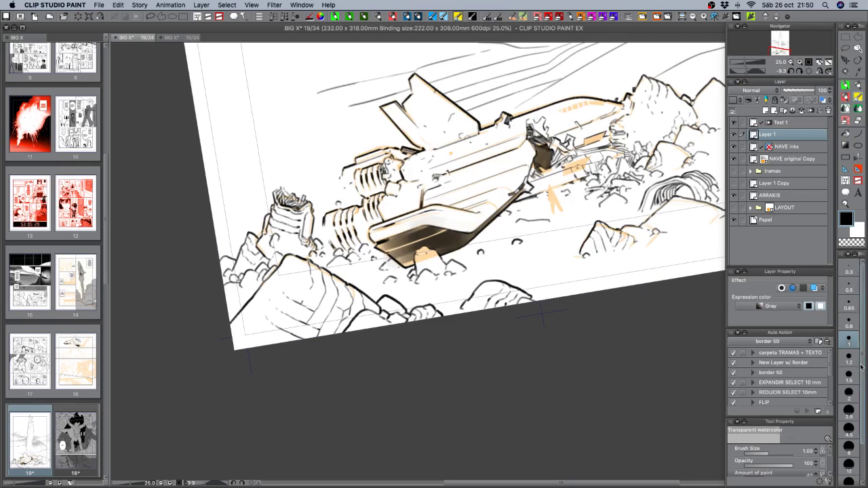
Set the brush size to 2 and shade the lower panel of the broken front hull section, cleaning its edges with transparent colour.
left_click(848, 392)
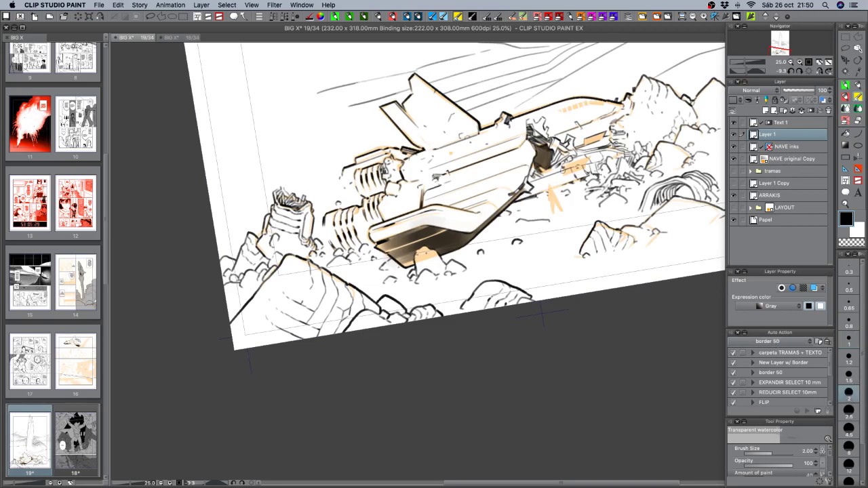
mouse_move(570, 179)
left_mouse_down()
mouse_move(541, 185)
mouse_move(582, 177)
mouse_move(558, 182)
mouse_move(594, 166)
mouse_move(540, 182)
left_mouse_up()
key("super+z")
key("super+z")
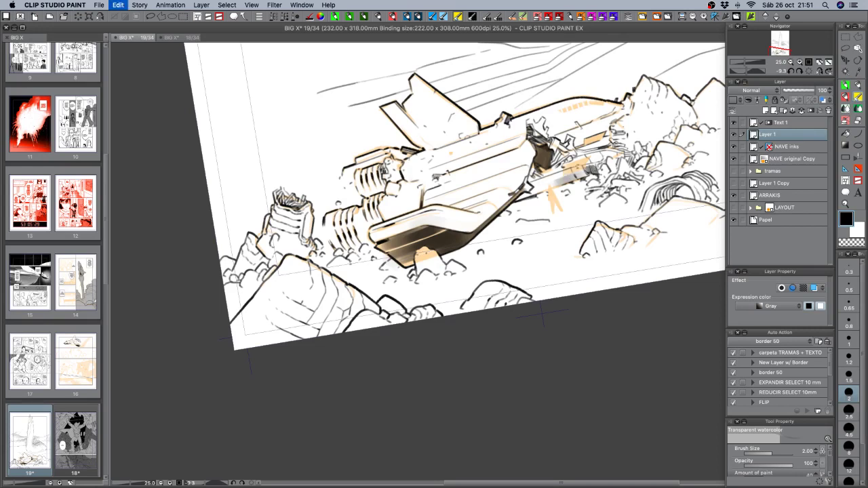
mouse_move(593, 165)
left_mouse_down()
mouse_move(513, 195)
mouse_move(560, 166)
left_mouse_up()
key("c")
key("super+z")
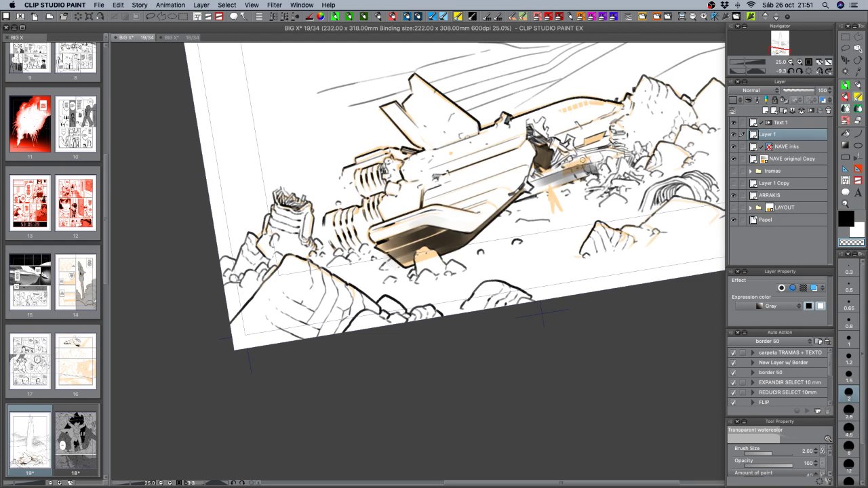
Hide the NAVE original Copy layer, reset the canvas rotation and fit the whole page in view.
key("r")
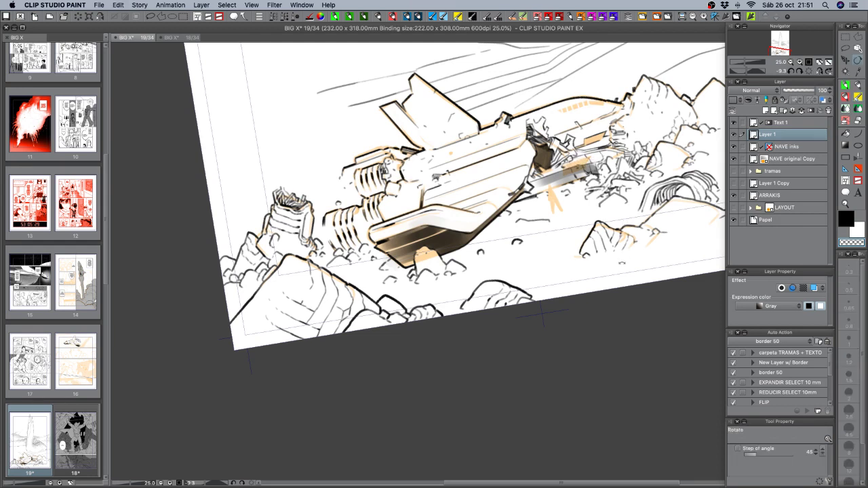
left_click_drag(621, 201, 630, 258)
key("space")
left_click_drag(596, 291, 503, 316)
key("r")
left_click_drag(551, 330, 556, 318)
key("b")
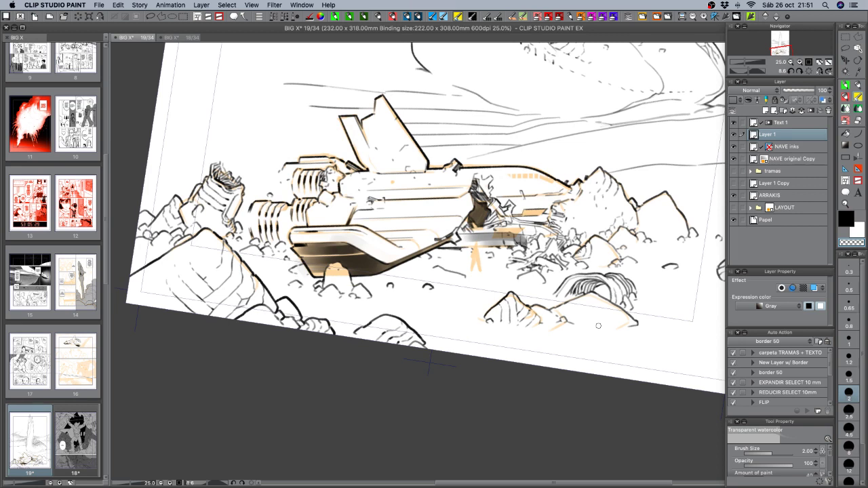
left_click(733, 159)
left_click(809, 71)
left_click(828, 62)
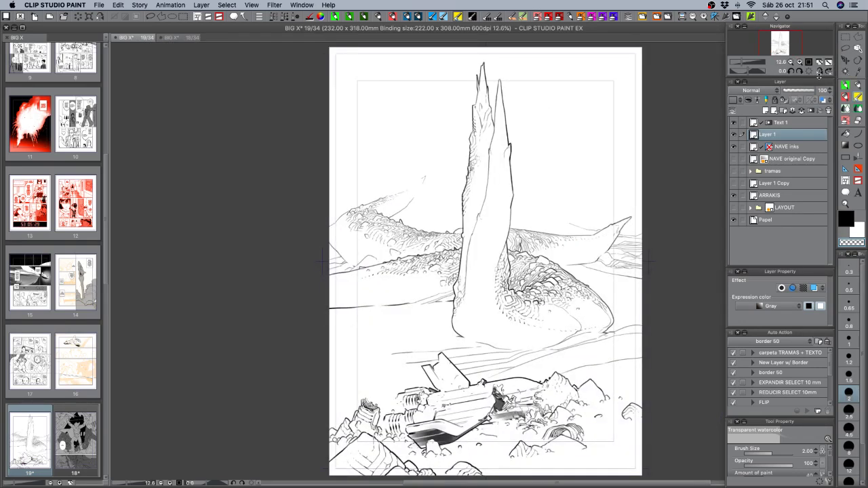
Toggle the visibility of Layer 1 to compare the spaceship with and without the grey shading.
left_click(734, 135)
left_click(734, 135)
left_click(734, 135)
left_click(734, 135)
left_click(734, 135)
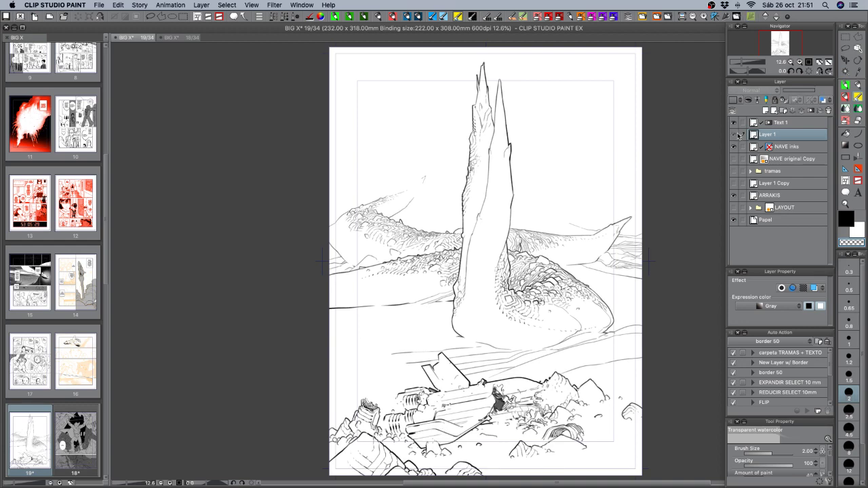
left_click(734, 135)
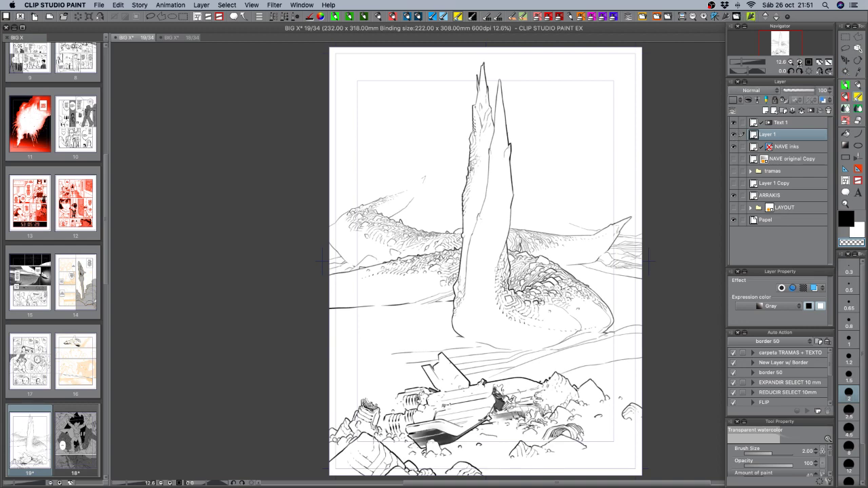
left_click(799, 62)
left_click_drag(497, 469, 528, 198)
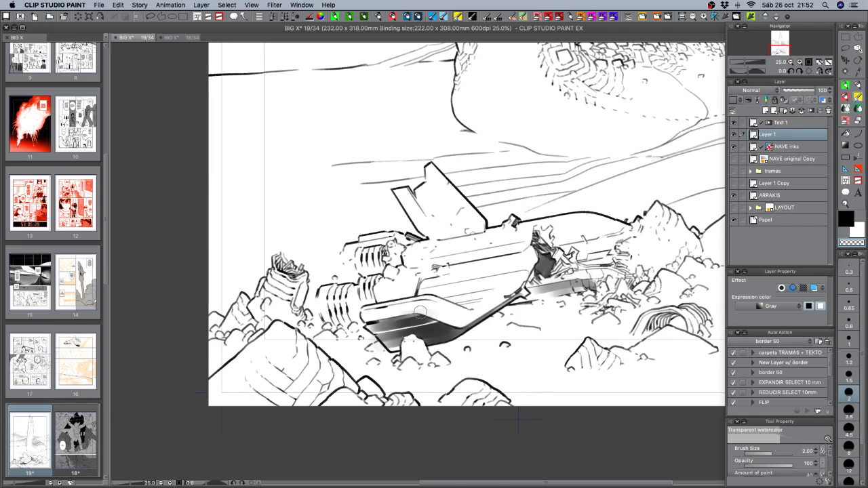
Save the page and look up the program's version information.
key("super+s")
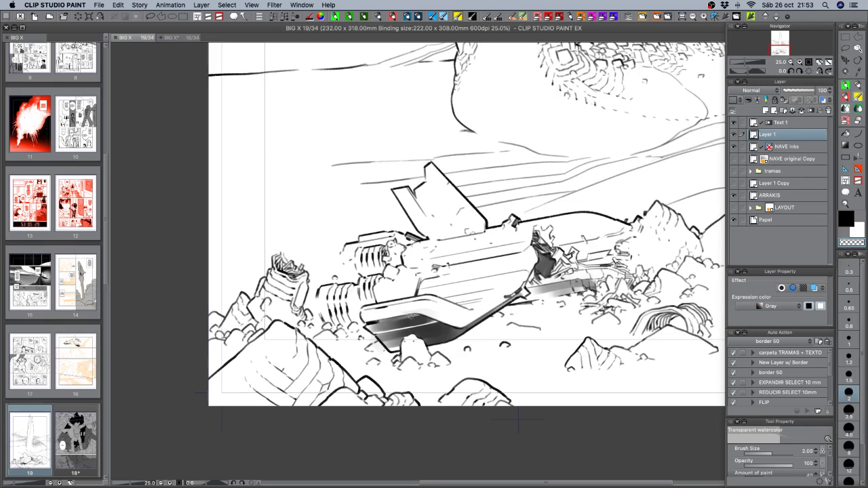
left_click(75, 5)
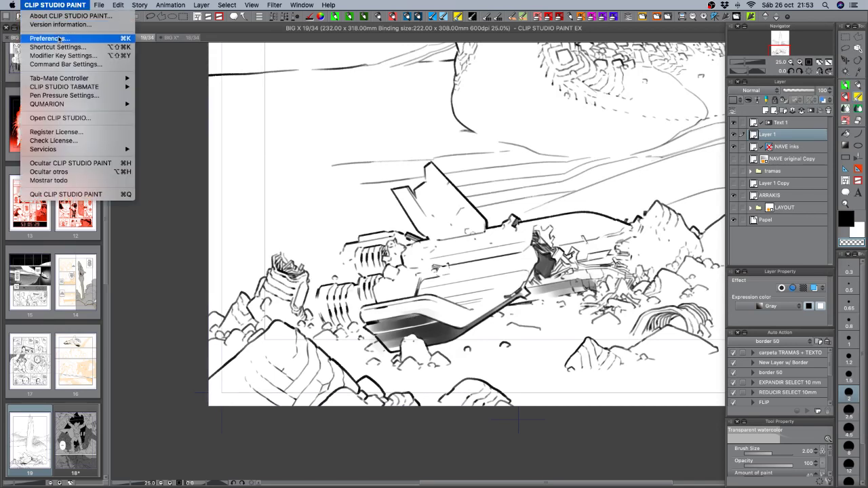
left_click(60, 25)
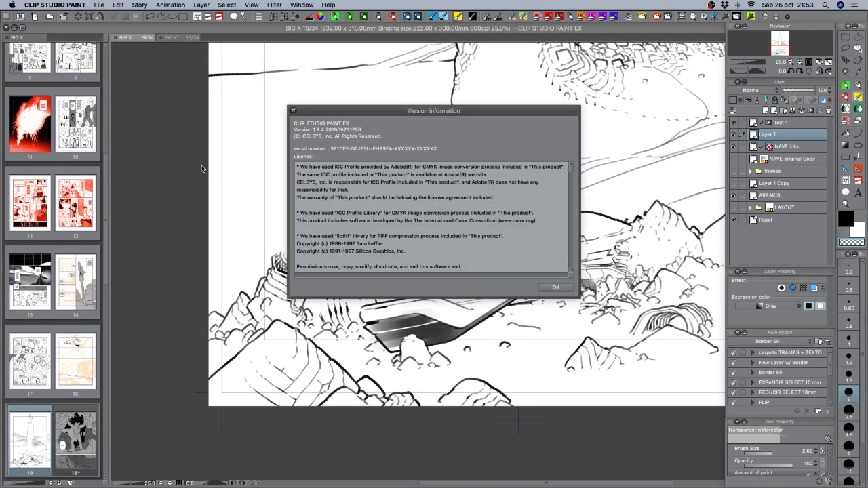
left_click(550, 289)
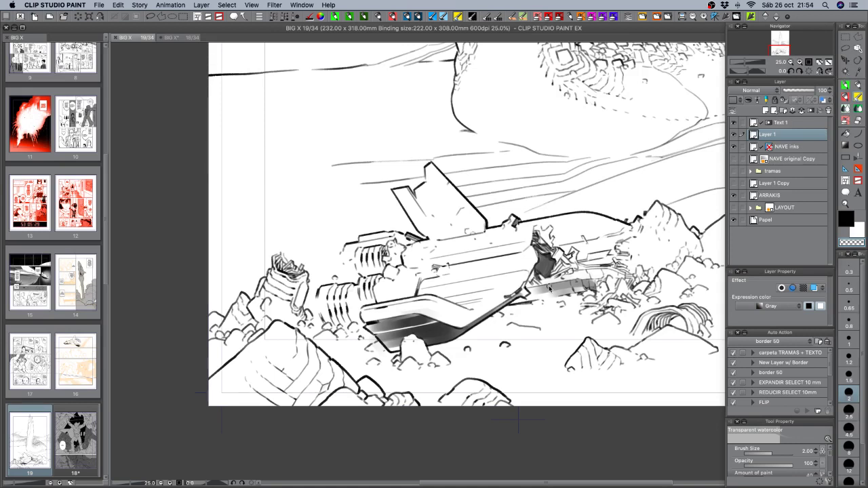
Clean up the wing's shading along its upper edge with transparent colour, using the 1st TOOL DAVID pen at size 4.5.
left_click(845, 86)
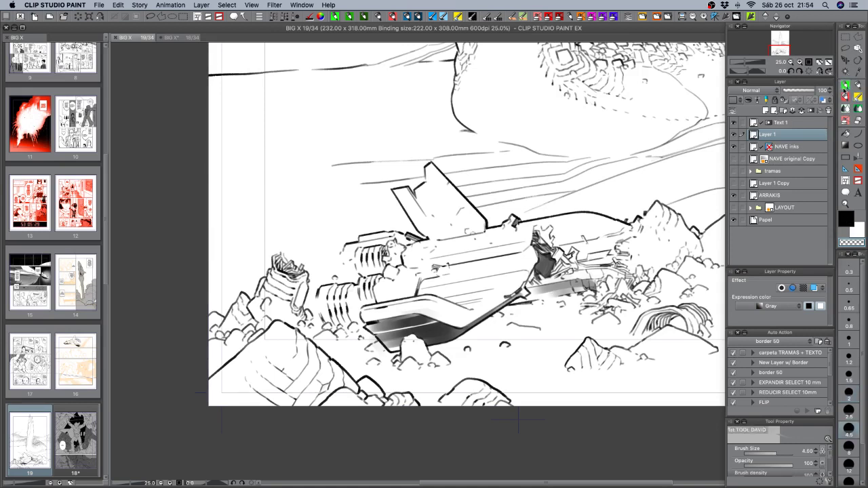
left_click_drag(412, 307, 434, 303)
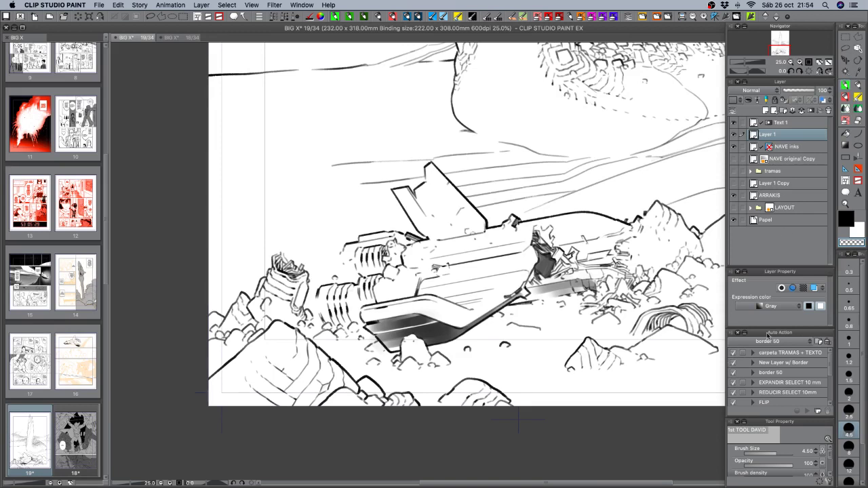
On the NAVE inks layer, thin the long hull panel line above the wing using Correct line width with Narrow at 0.15.
left_click_drag(598, 257, 488, 289)
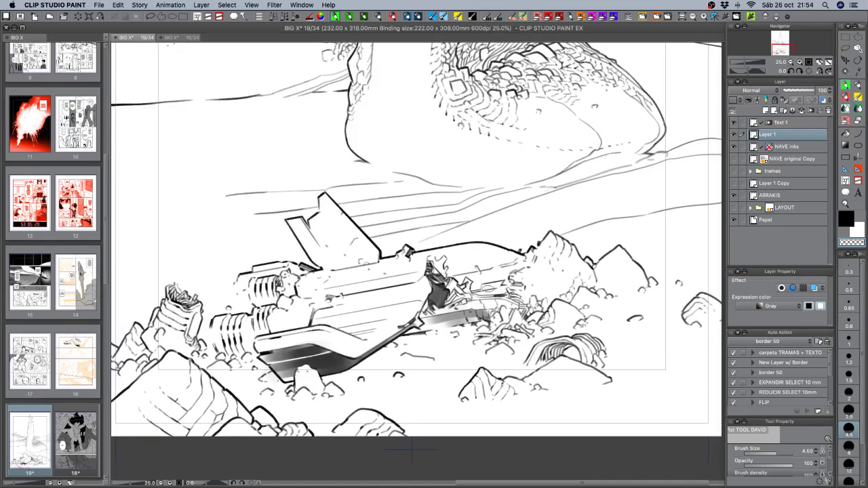
left_click(792, 62)
left_click_drag(549, 303, 539, 349)
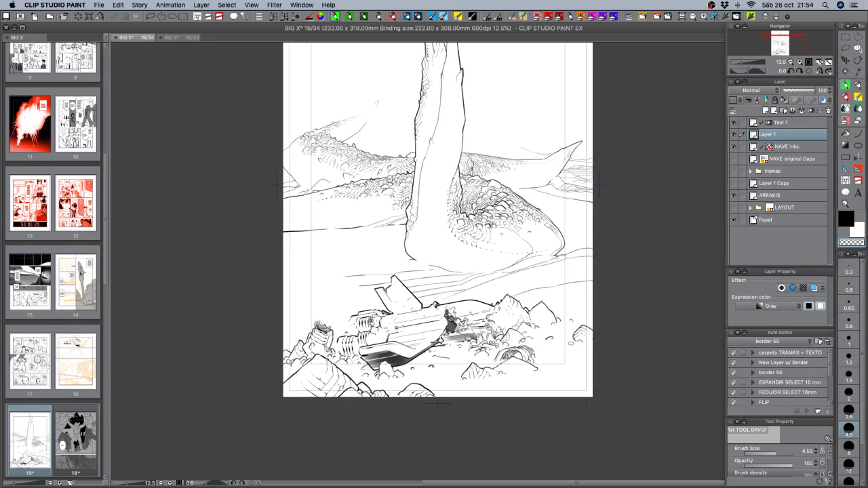
key("super+plus")
key("super+plus")
key("super+plus")
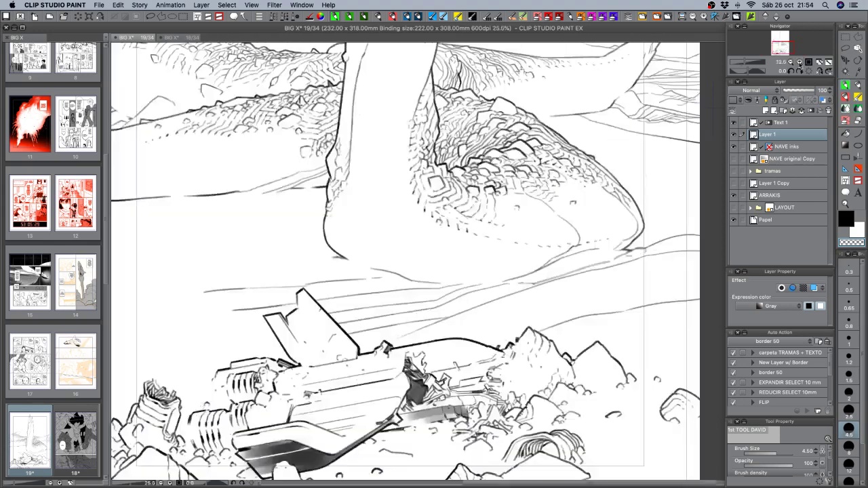
left_click_drag(496, 360, 541, 241)
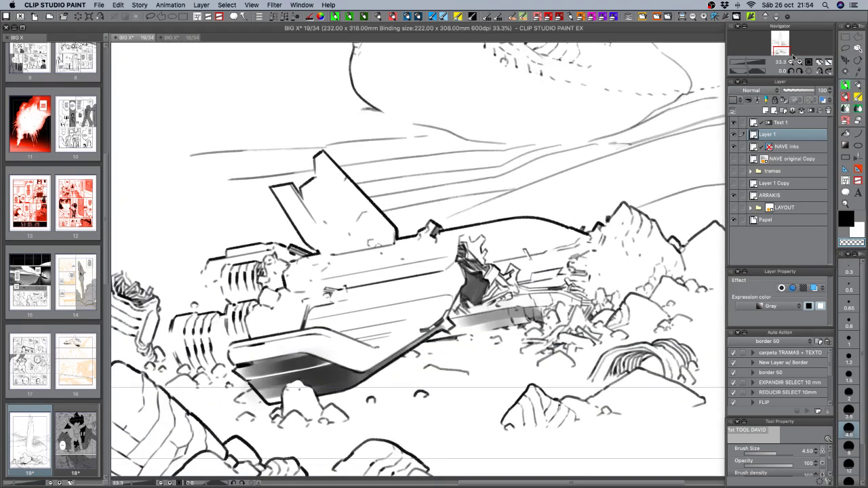
key("super+plus")
left_click_drag(568, 305, 614, 291)
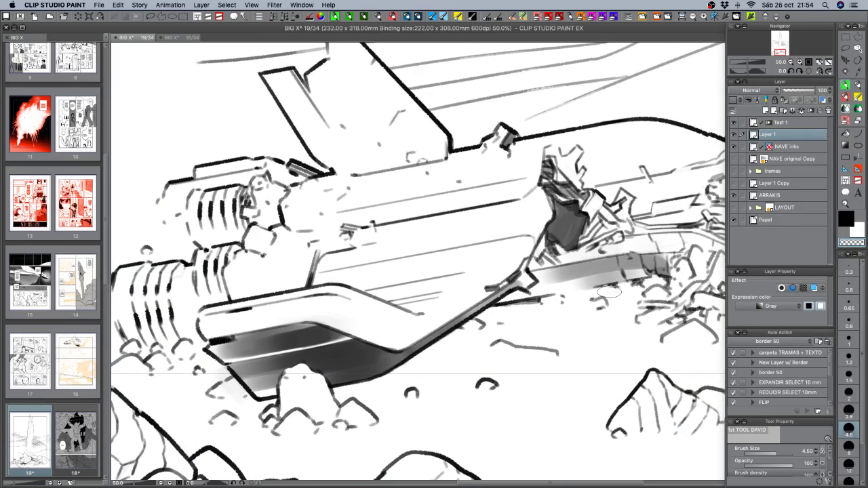
key("alt+bracketleft")
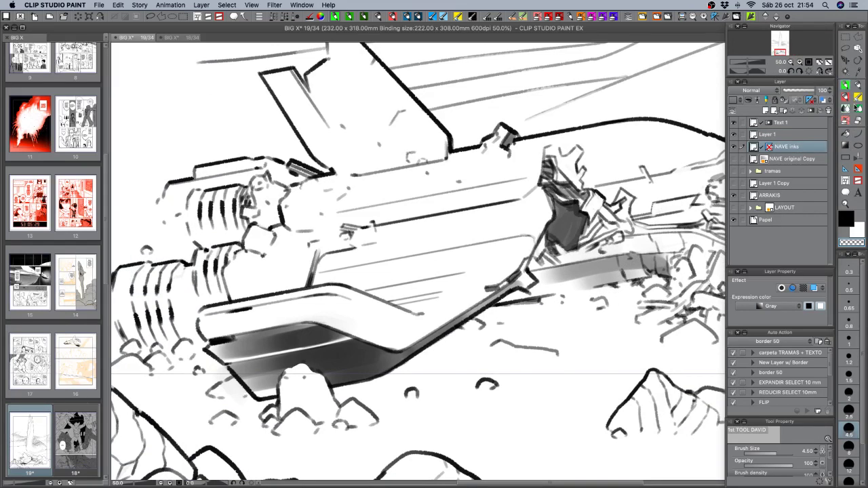
left_click(857, 158)
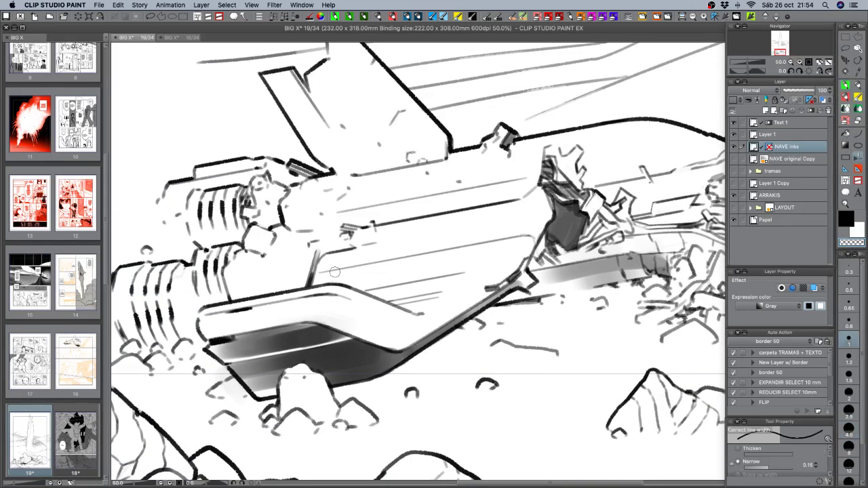
left_click_drag(319, 274, 534, 235)
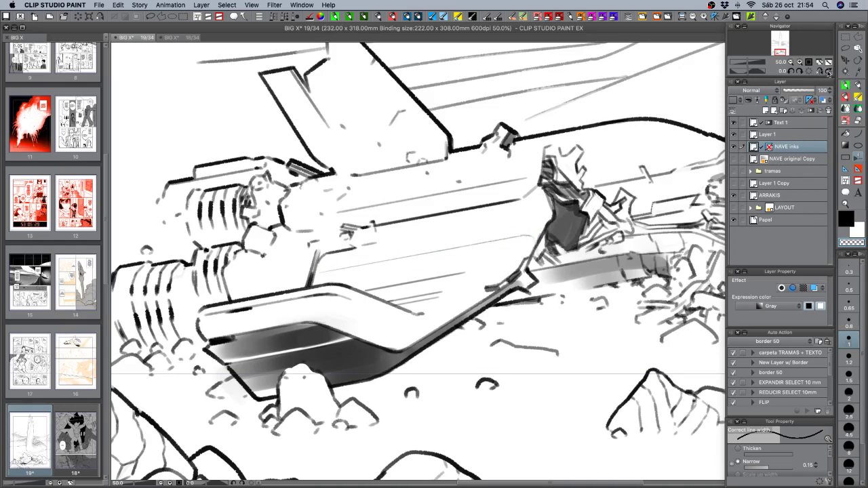
Set the Narrow amount to 0.07 and thin the panel lines on the hull just above the wing.
left_click(791, 63)
left_click(791, 63)
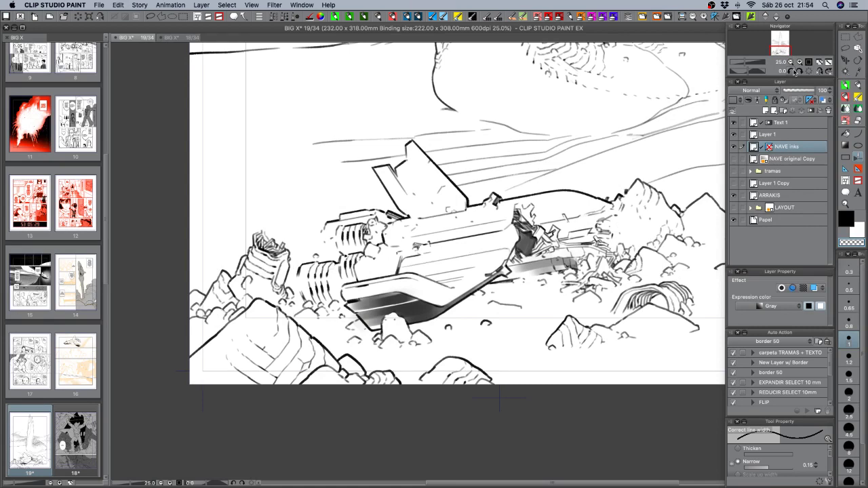
left_click_drag(764, 472, 762, 471)
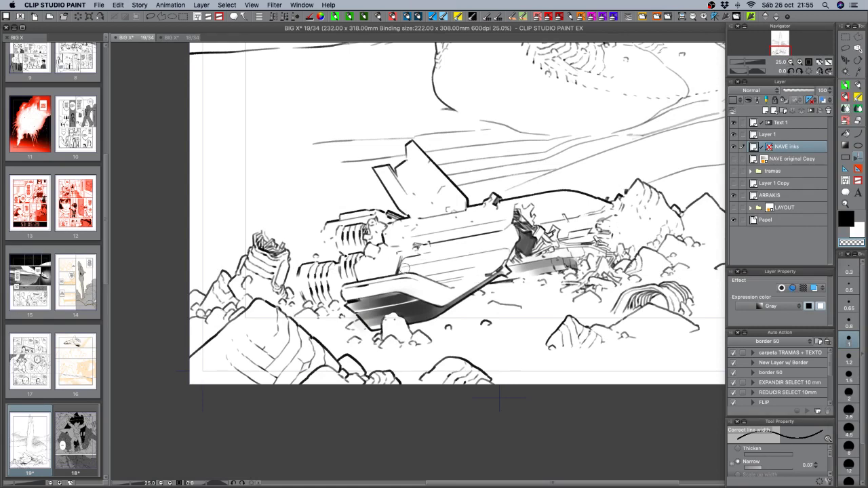
mouse_move(406, 267)
left_mouse_down()
mouse_move(473, 261)
mouse_move(467, 257)
mouse_move(505, 247)
mouse_move(457, 269)
mouse_move(427, 271)
mouse_move(462, 273)
mouse_move(441, 277)
left_mouse_up()
Ink fine panel details on the hull above the wing with the 1st TOOL DAVID pen at size 0.8, and save the page.
key("p")
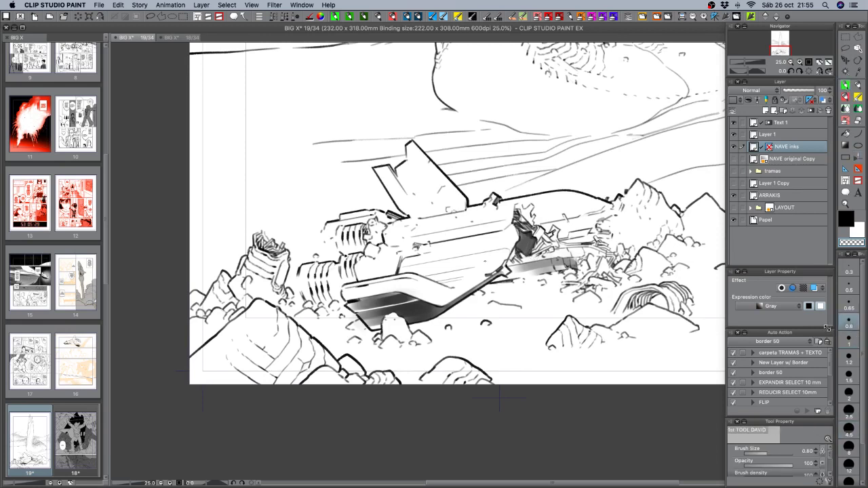
key("c")
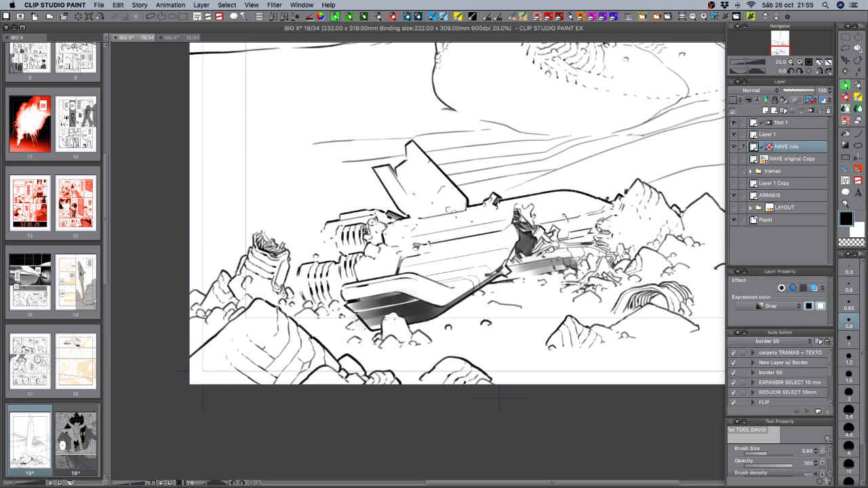
key("super+z")
key("super+s")
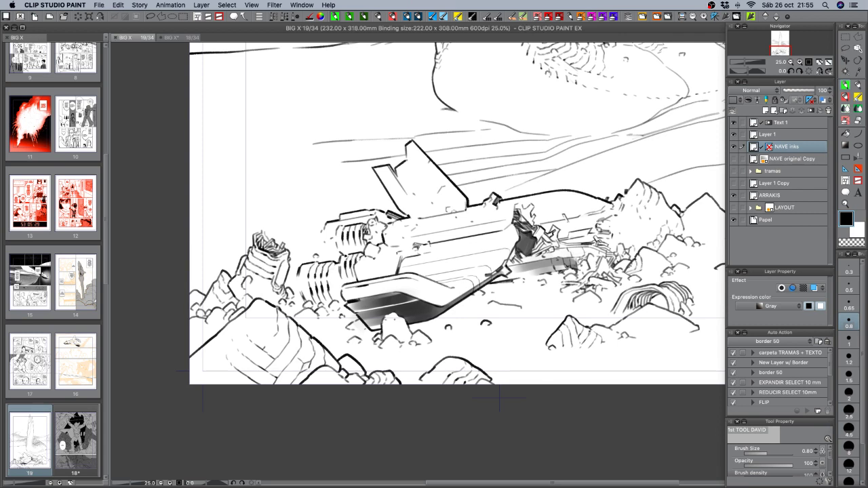
Set the brush size to 1.2, refine the torn edges around the hull break, and save the page.
left_click(848, 355)
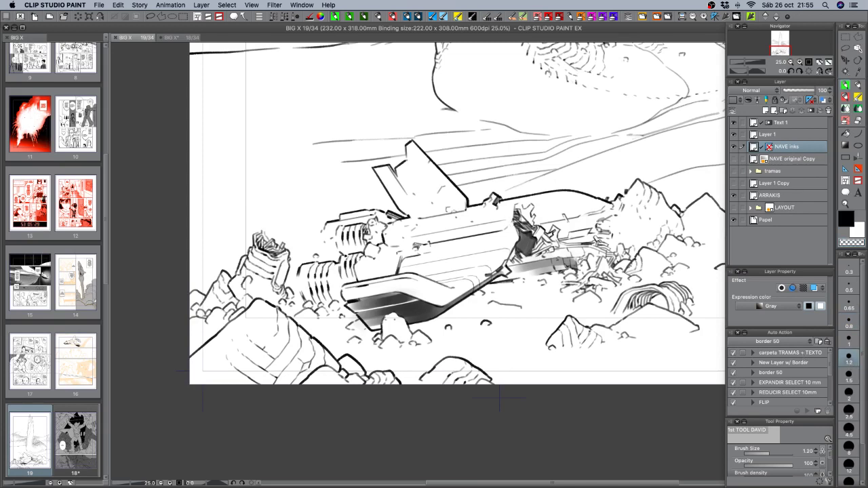
left_click_drag(510, 219, 515, 224)
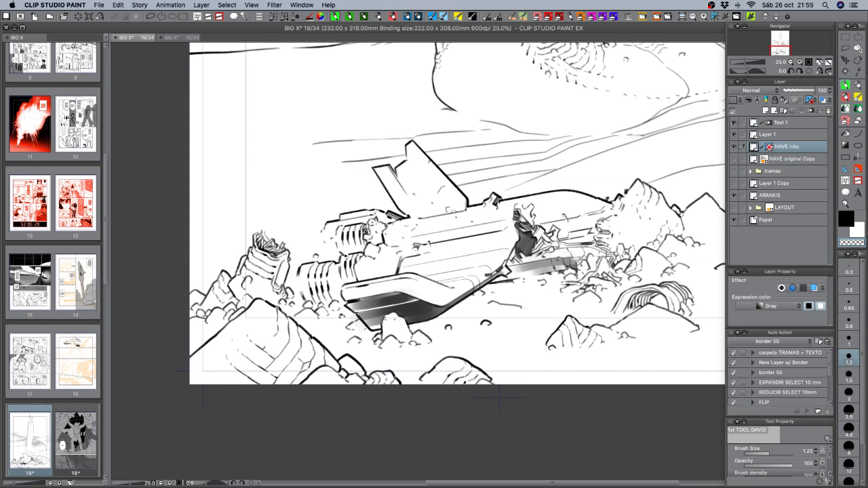
key("c")
left_click_drag(513, 220, 521, 237)
left_click_drag(532, 229, 539, 238)
key("super+s")
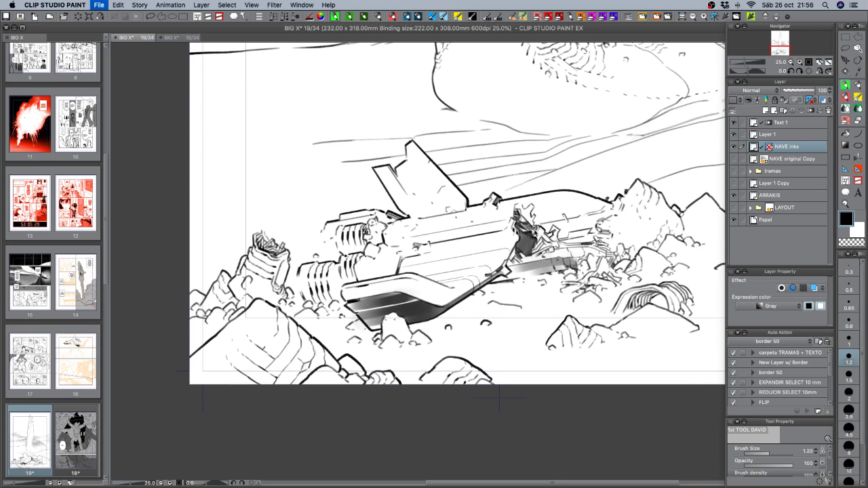
key("super+s")
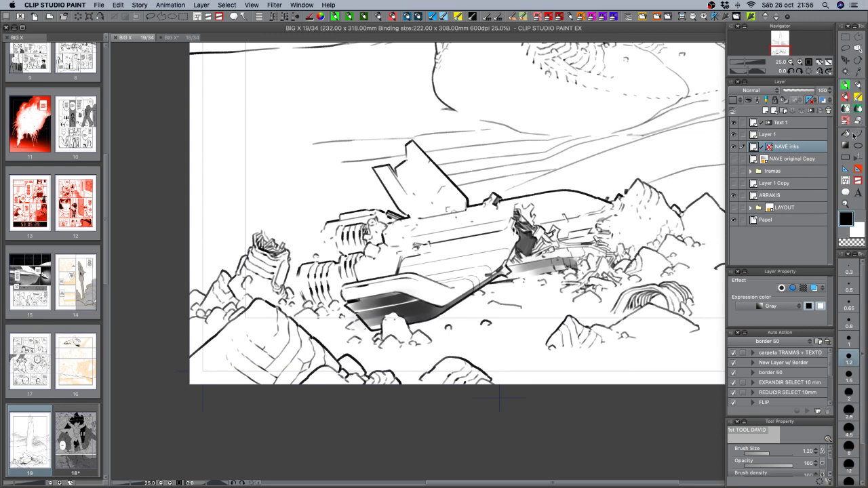
Thin the upper hull's panel lines with Correct line width at Narrow 0.07, and check the shading with NAVE inks temporarily hidden.
left_click(857, 166)
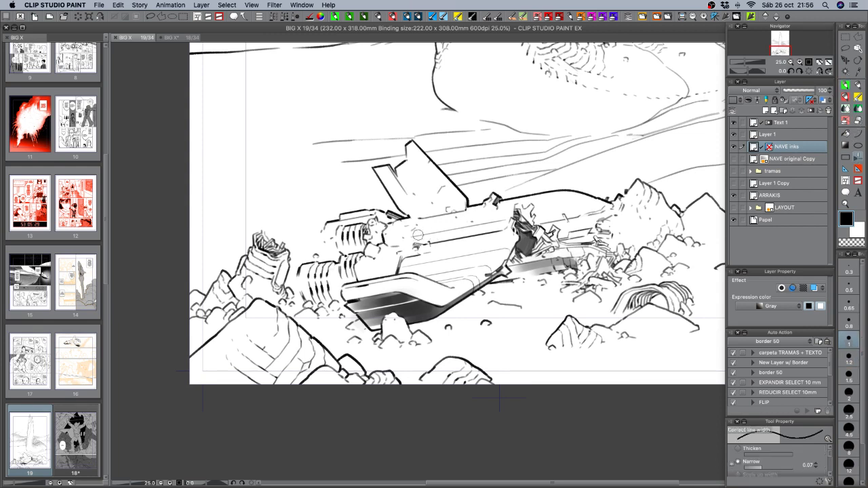
mouse_move(414, 238)
left_mouse_down()
mouse_move(501, 221)
mouse_move(400, 237)
left_mouse_up()
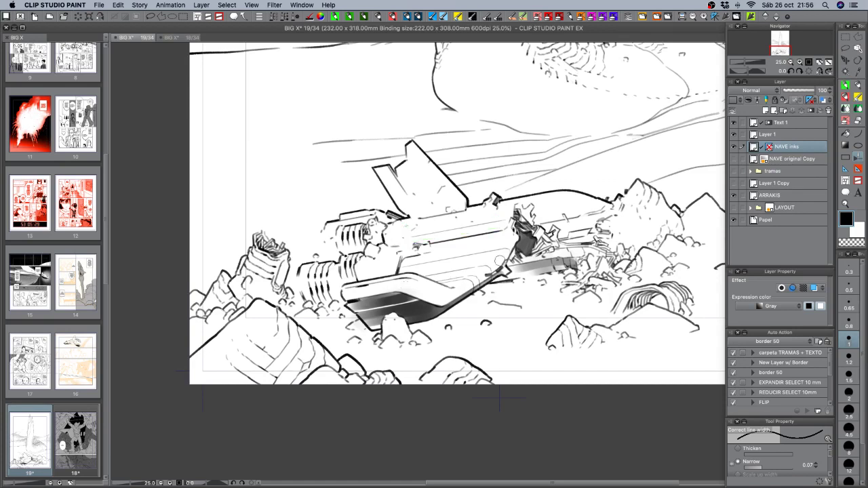
left_click(734, 147)
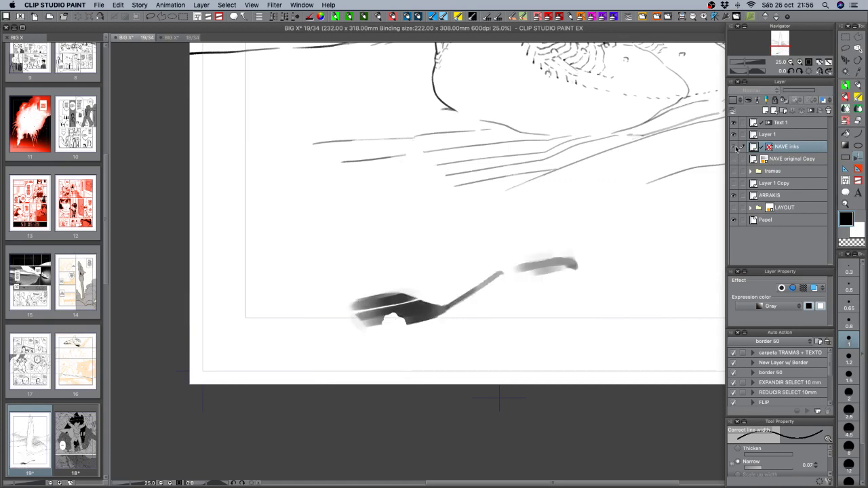
left_click(733, 146)
Ink small rubble and wear marks at the rear of the hull and on the tail fin in black at brush size 1.2.
left_click(845, 85)
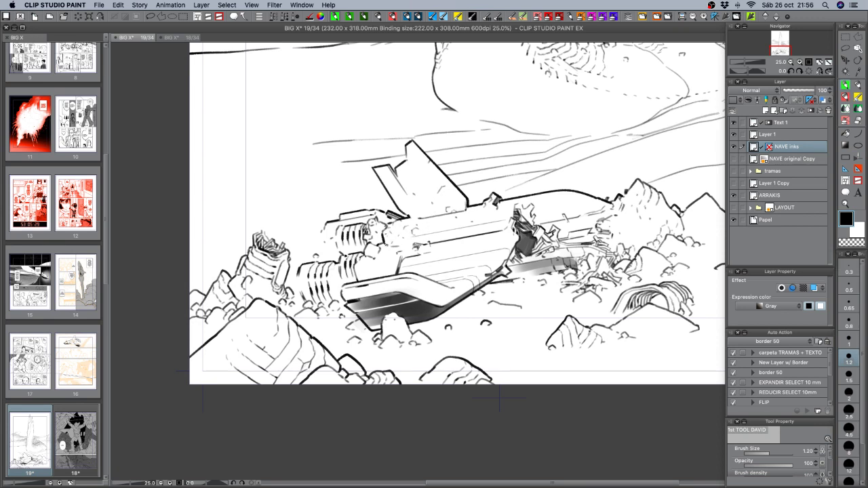
left_click_drag(387, 236, 401, 250)
mouse_move(392, 224)
left_mouse_down()
mouse_move(406, 234)
mouse_move(392, 259)
left_mouse_up()
mouse_move(398, 220)
left_mouse_down()
mouse_move(402, 227)
mouse_move(406, 200)
mouse_move(392, 187)
left_mouse_up()
Set the brush size to 1 and add finer wear marks to the tail fin's narrow face and the rear hull.
left_click(848, 339)
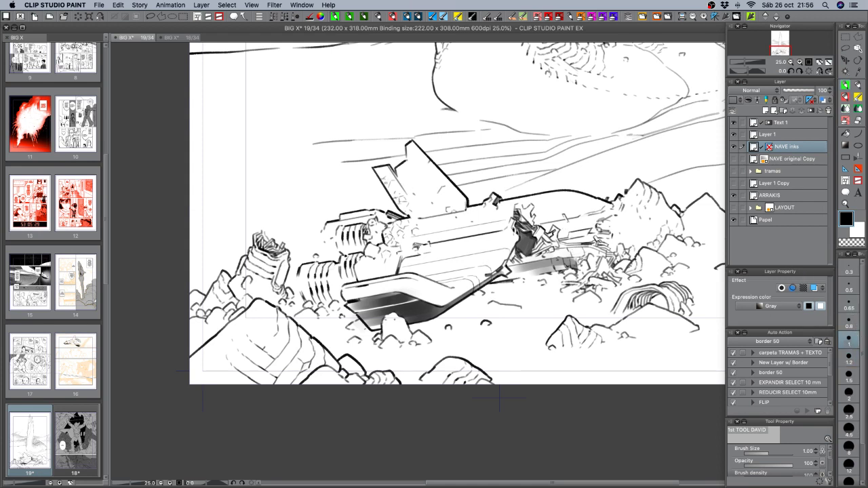
left_click_drag(385, 178, 388, 184)
left_click(790, 61)
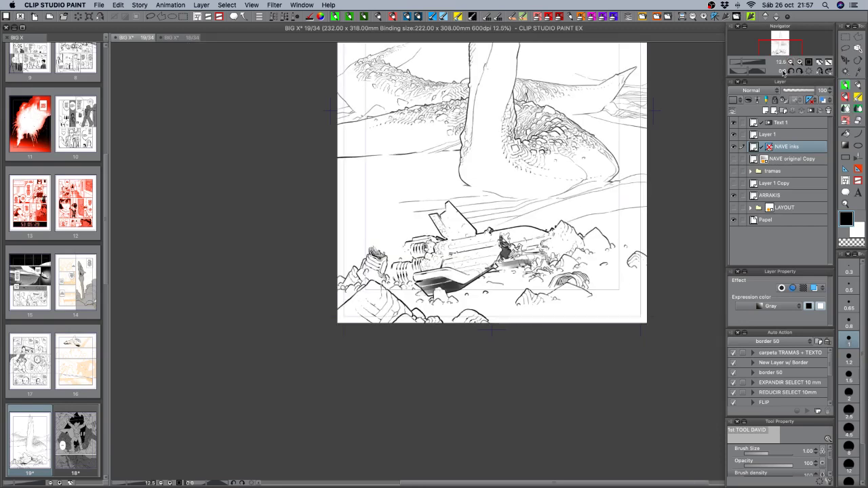
left_click(799, 62)
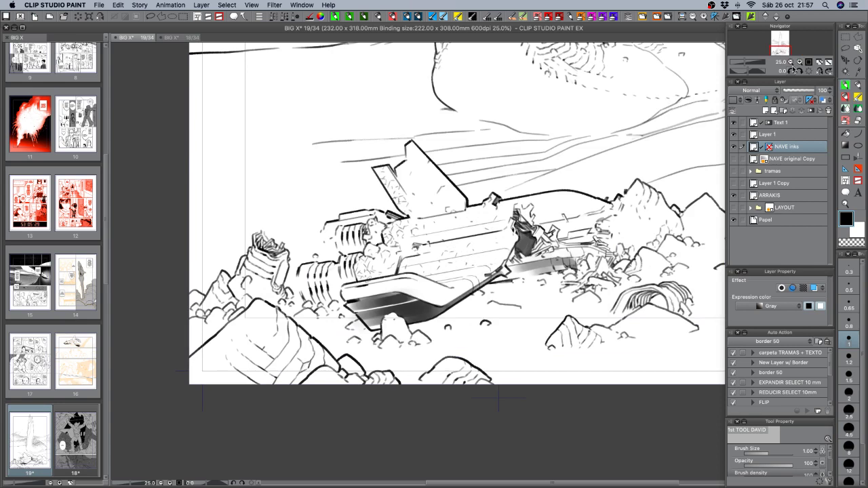
Set the brush size to 1.2 and add texture marks to the hull, the rocks beyond the nose and the ground.
left_click(848, 355)
left_click_drag(644, 280, 493, 300)
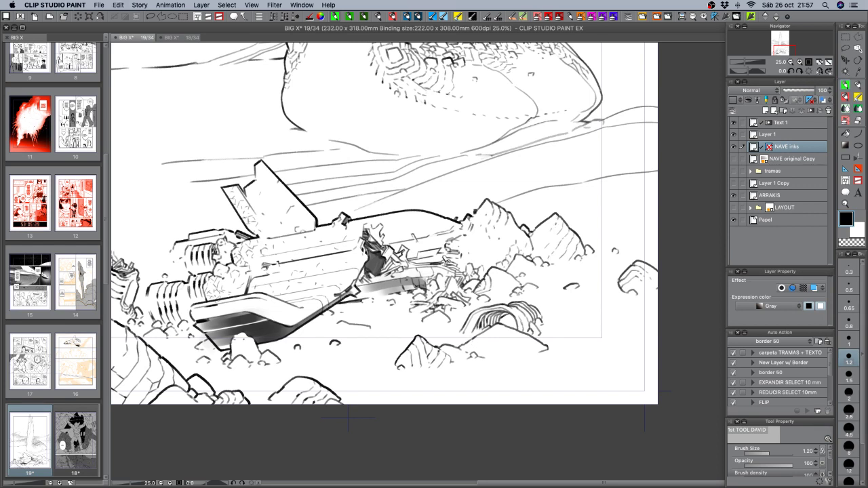
scroll(428, 343, "left", 3)
scroll(427, 343, "down", 2)
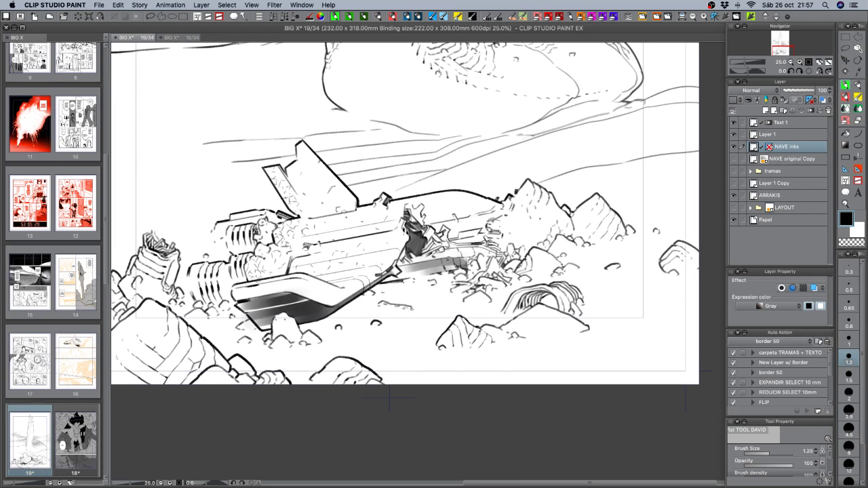
Ink a flat debris slab and small stones on the ground below the hull in black.
left_click_drag(381, 309, 396, 311)
key("x")
key("shift+space")
mouse_move(398, 313)
left_mouse_down()
mouse_move(421, 316)
mouse_move(472, 275)
mouse_move(450, 305)
left_mouse_up()
key("c")
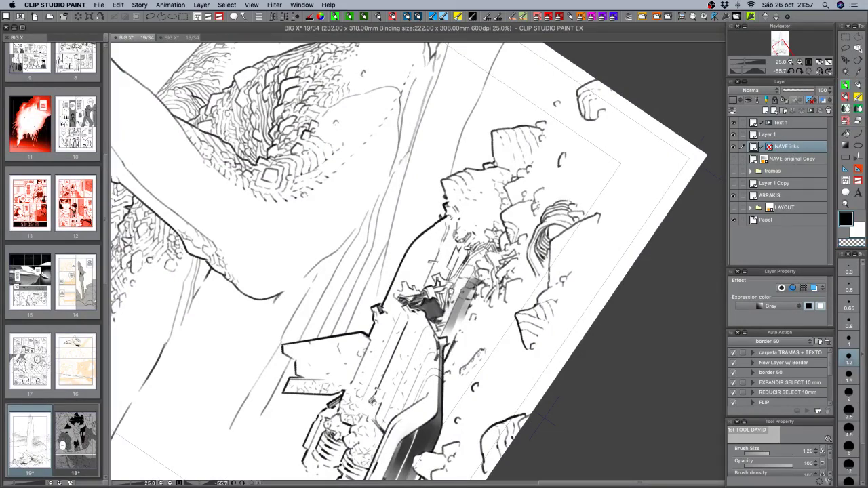
left_click_drag(545, 417, 421, 415)
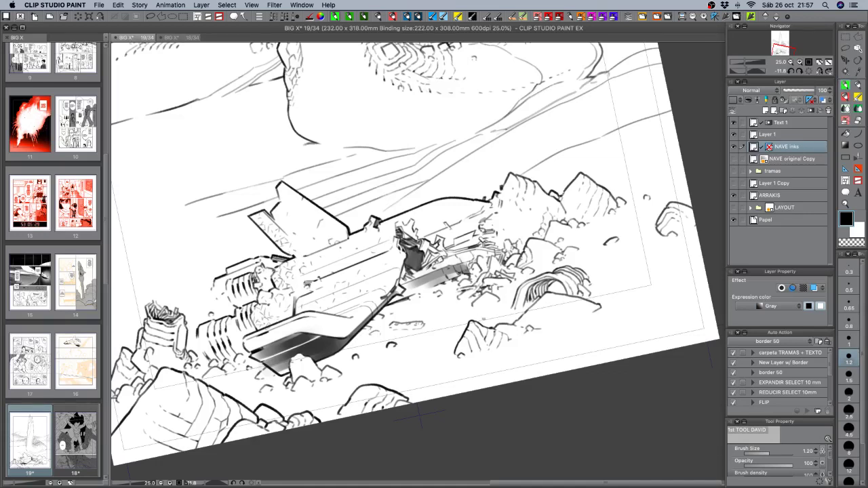
left_click_drag(429, 351, 440, 353)
left_click_drag(447, 338, 455, 335)
left_click_drag(575, 349, 558, 363)
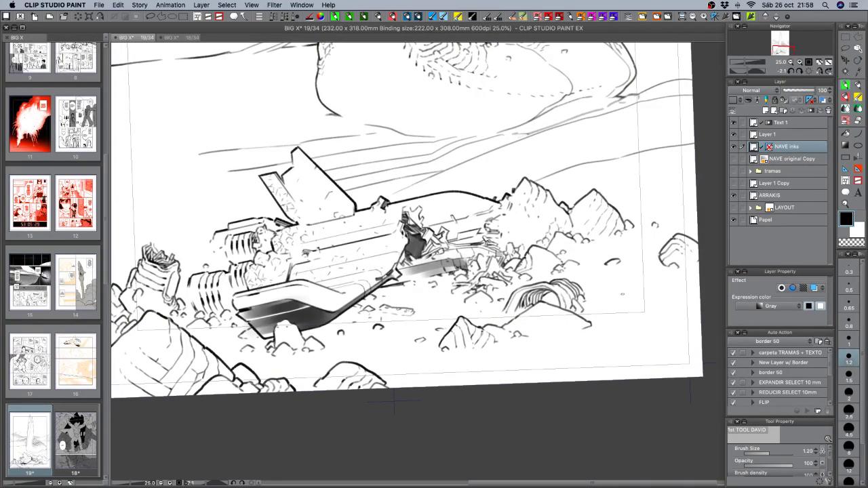
Set the brush size to 1.5, scatter small stones over the open ground around the foreground rocks, and save the page.
left_click(849, 372)
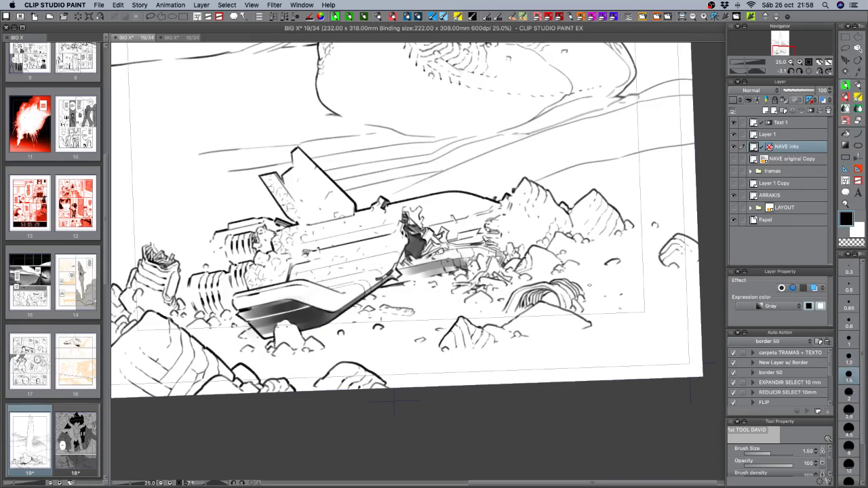
left_click(608, 287)
left_click(601, 280)
left_click(647, 282)
key("c")
key("c")
left_click_drag(519, 345, 526, 349)
left_click_drag(493, 320, 510, 321)
left_click_drag(621, 329, 632, 332)
key("super+s")
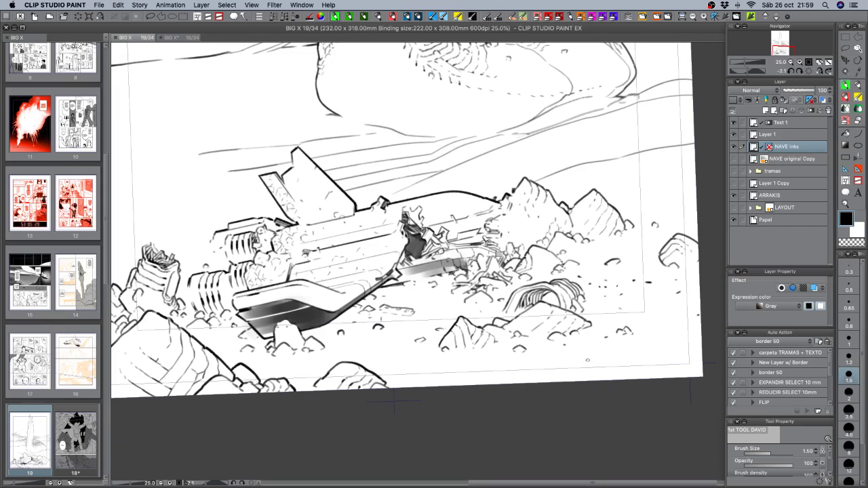
Set the brush size to 1, add fine marks to the upper hull beyond the breach, and save the page.
left_click(799, 62)
left_click_drag(461, 227, 549, 202)
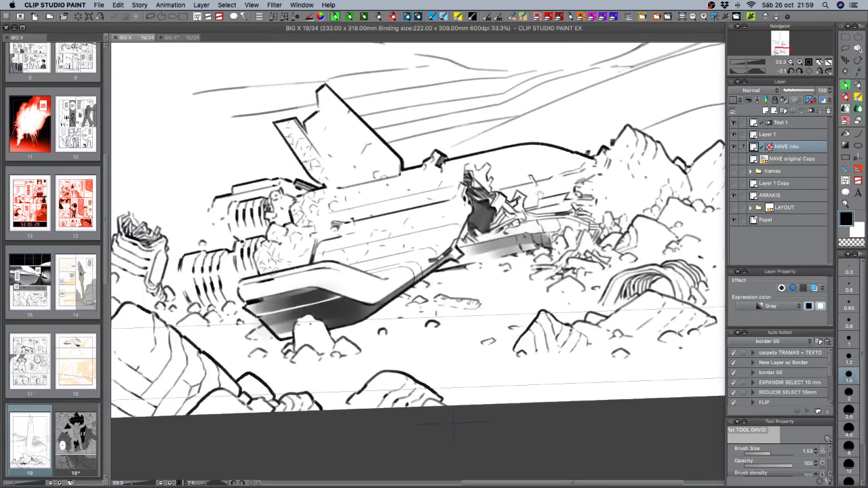
key("bracketleft")
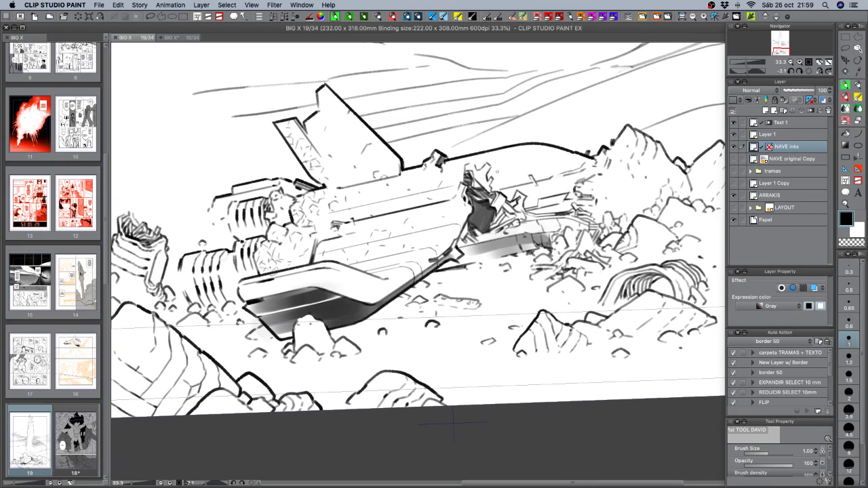
left_click_drag(489, 177, 520, 169)
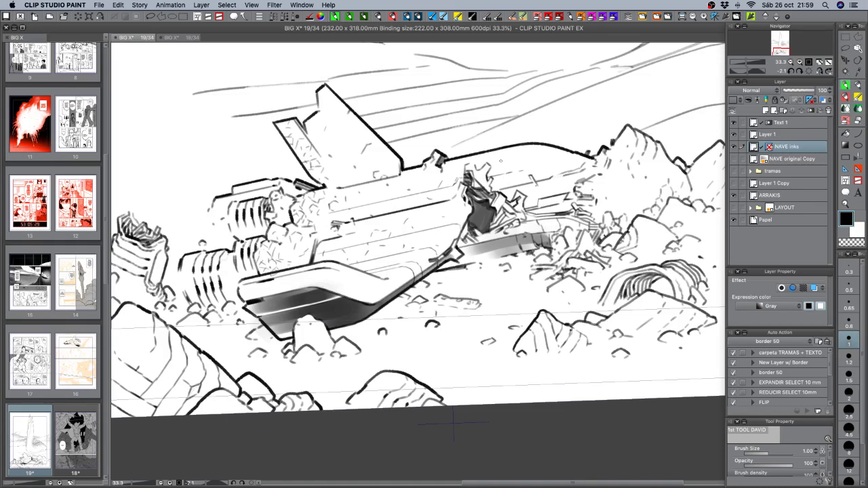
key("super+s")
key("super+Tab")
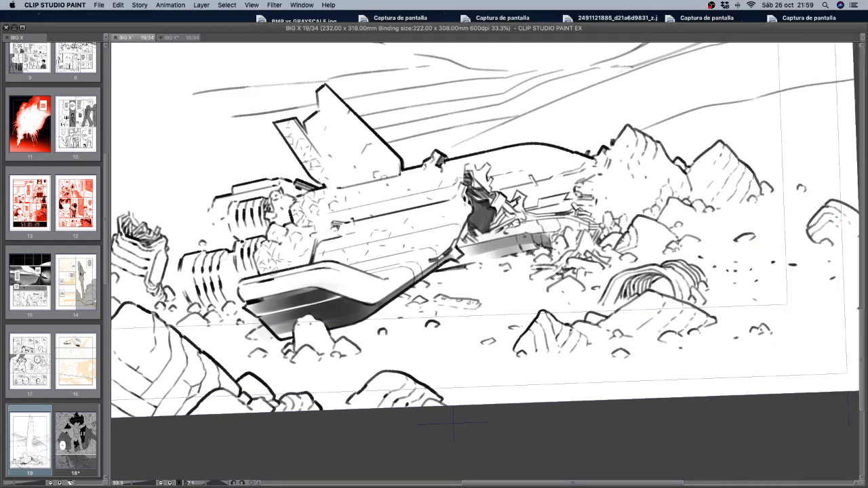
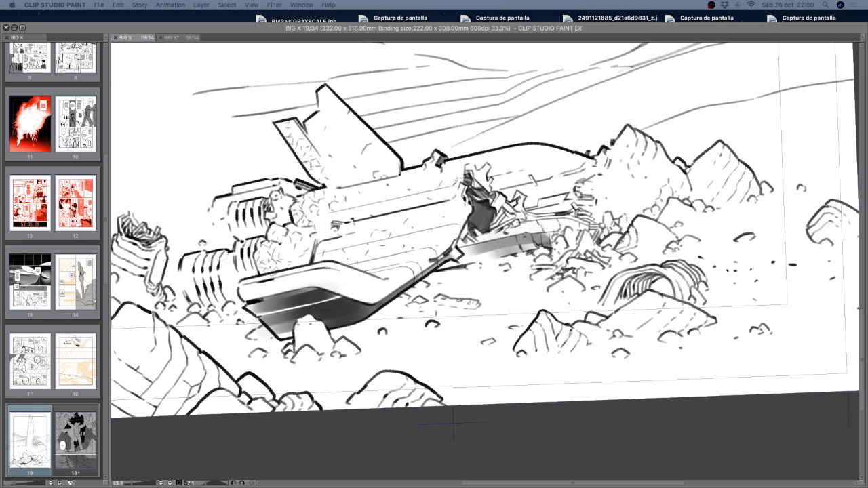
key("Tab")
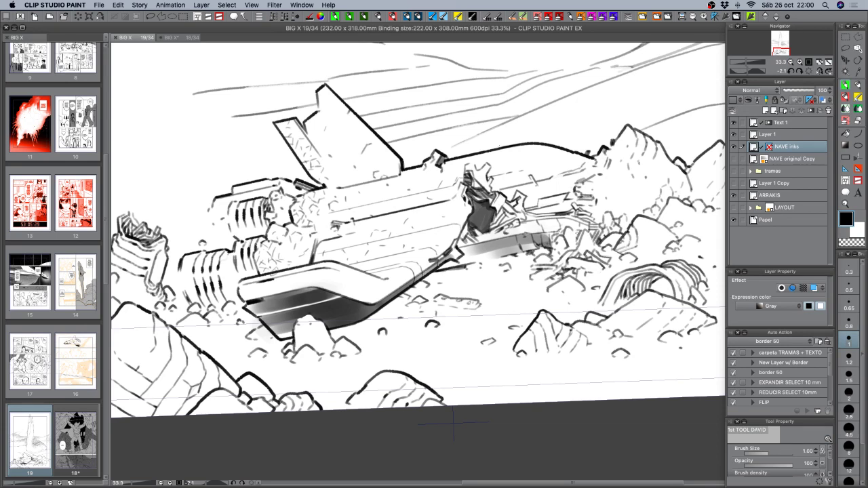
Check Layer 1 by toggling its visibility, and add short vertical strokes on it to the shaded hull strip beneath the breach.
left_click_drag(591, 254, 540, 251)
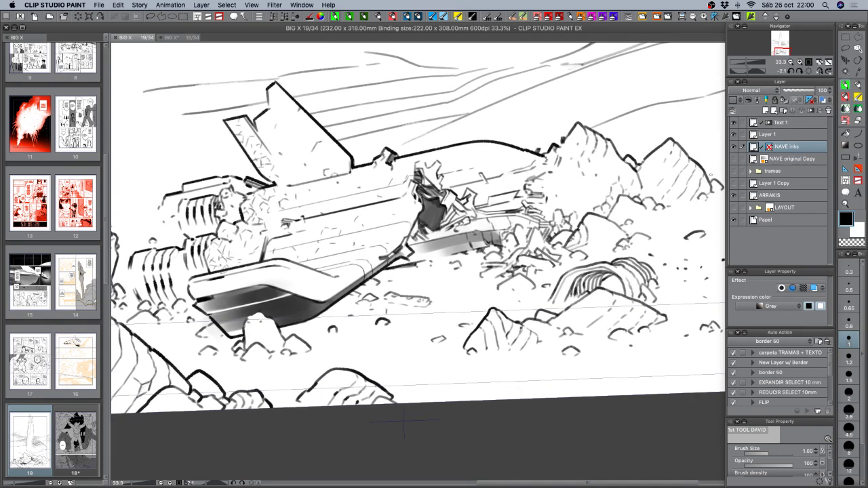
left_click(733, 135)
left_click(734, 135)
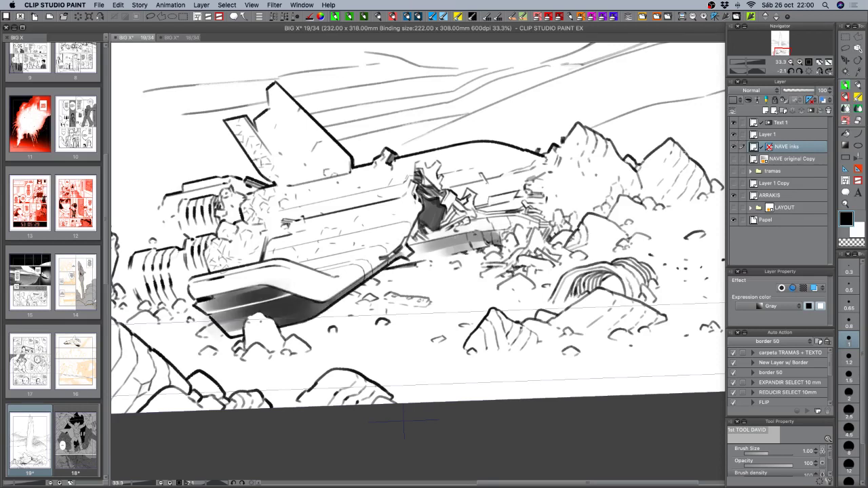
key("c")
key("c")
left_click(763, 135)
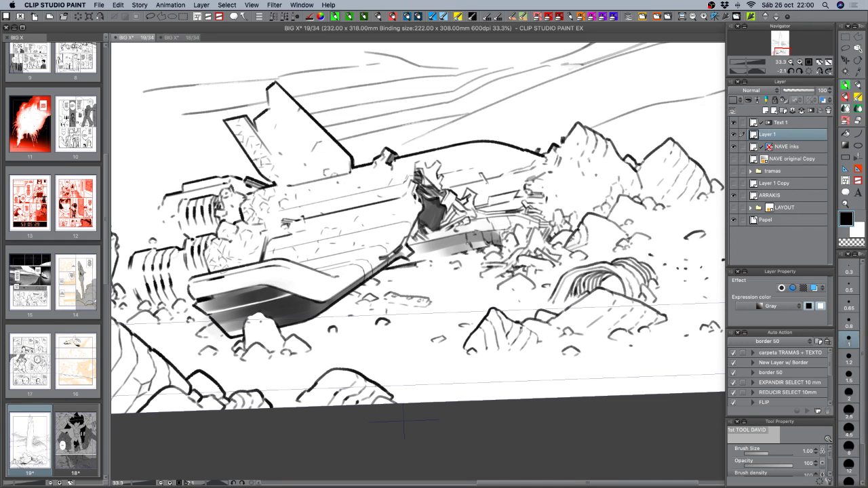
key("c")
left_click_drag(466, 233, 468, 242)
left_click_drag(498, 233, 502, 246)
key("c")
key("c")
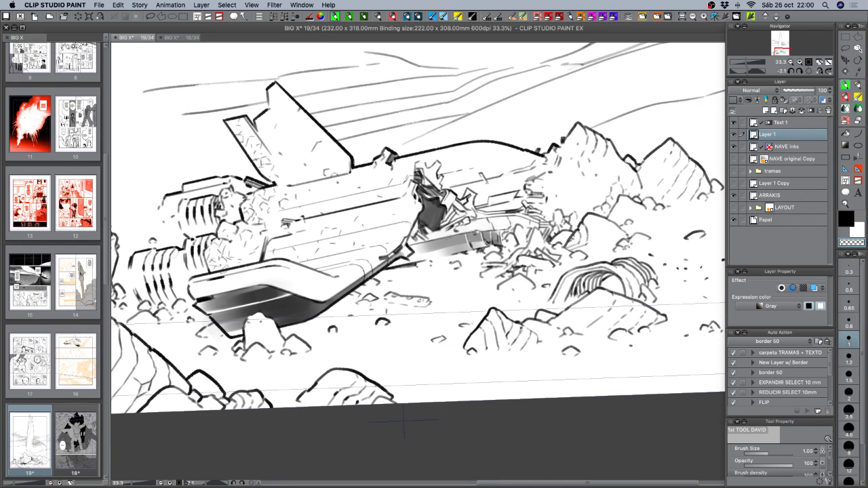
Set the brush size to 1.5 and add dark damage marks to the shaded hull strip beneath the breach on Layer 1.
key("c")
key("bracketright")
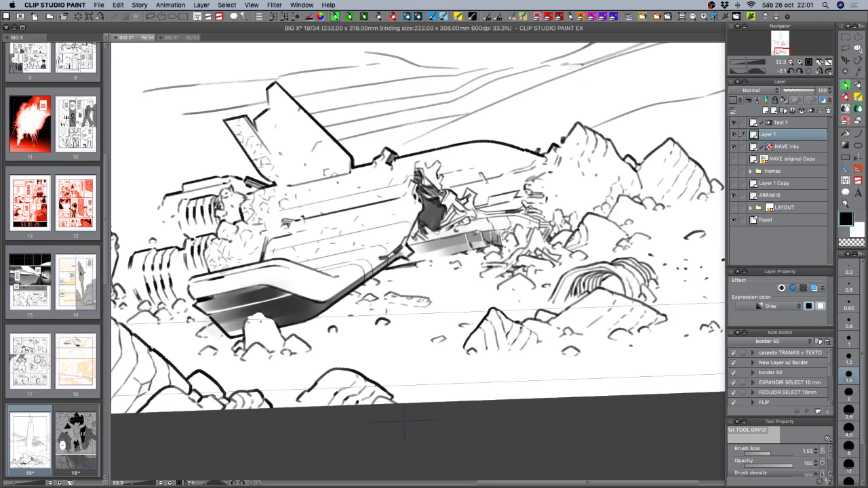
left_click_drag(451, 227, 426, 238)
mouse_move(439, 232)
left_mouse_down()
mouse_move(425, 240)
mouse_move(439, 234)
left_mouse_up()
Set the brush size to 2.5 and add small round damage marks to the shaded strip and the wing's dark underside.
key("bracketright")
key("bracketright")
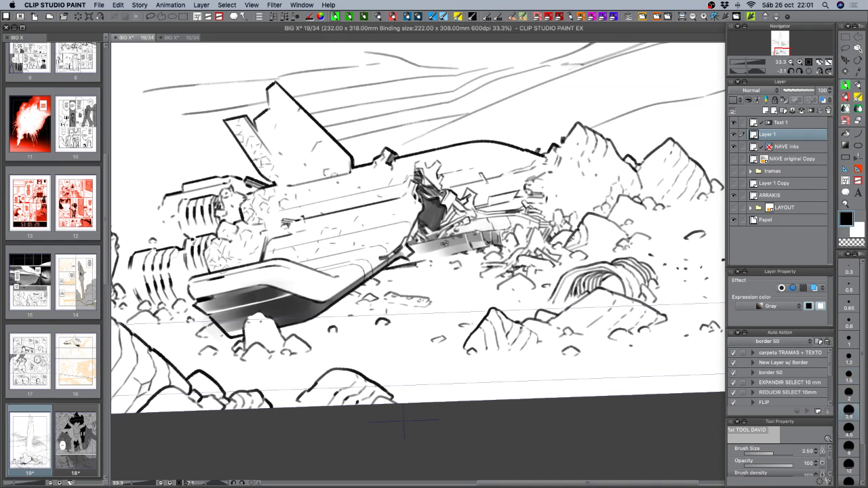
key("c")
key("c")
key("c")
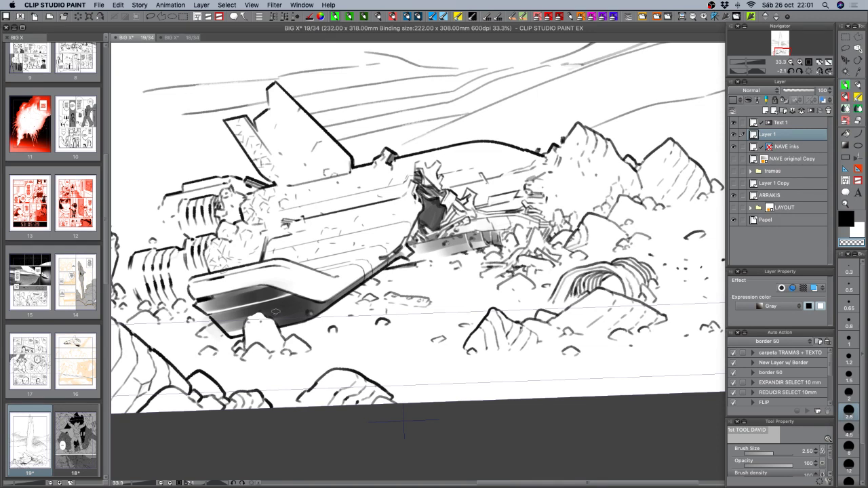
key("c")
key("c")
Show NAVE original Copy, enable the ruler on NAVE inks, and ink a black window band on the nose at brush size 1.5.
left_click(734, 160)
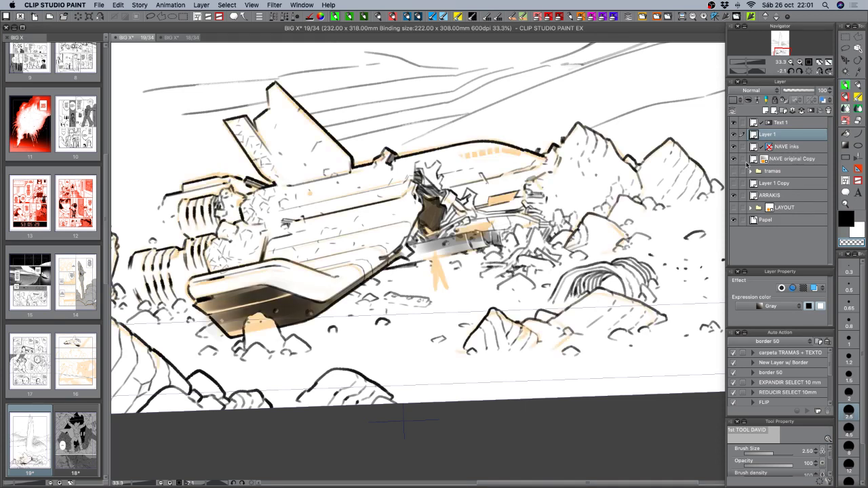
left_click(852, 376)
scroll(502, 223, "up", 3)
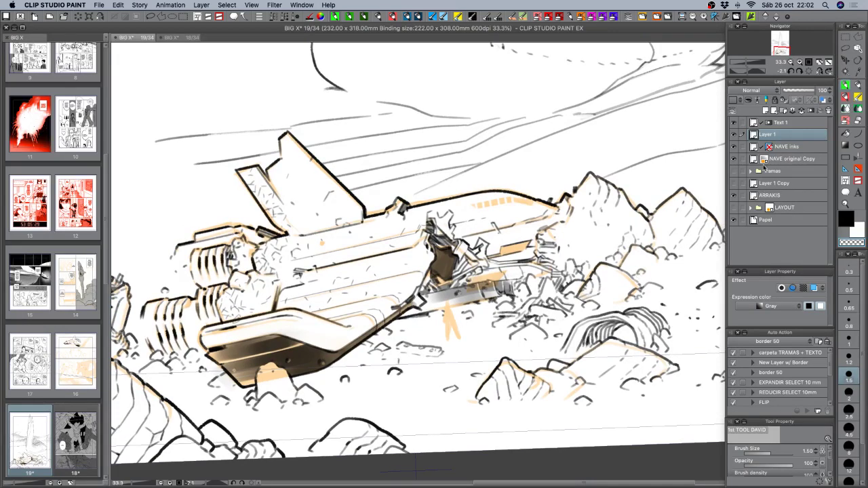
left_click(770, 149)
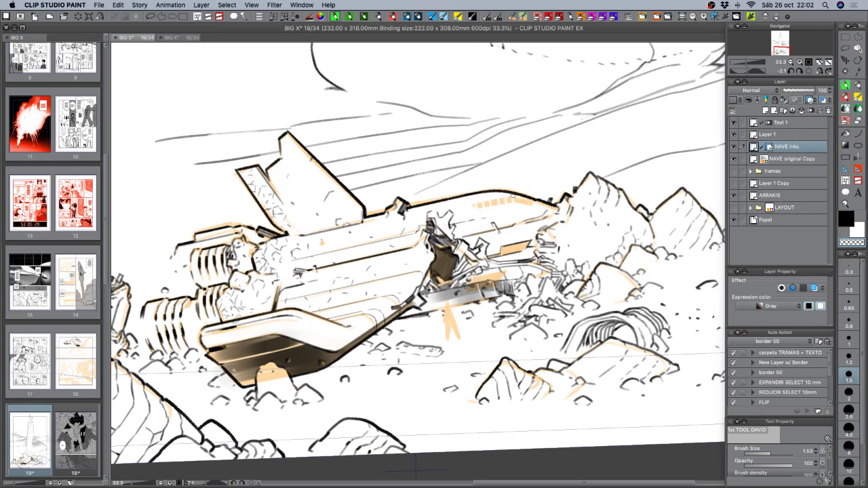
key("c")
mouse_move(472, 205)
left_mouse_down()
mouse_move(518, 199)
mouse_move(502, 201)
mouse_move(511, 193)
left_mouse_up()
key("c")
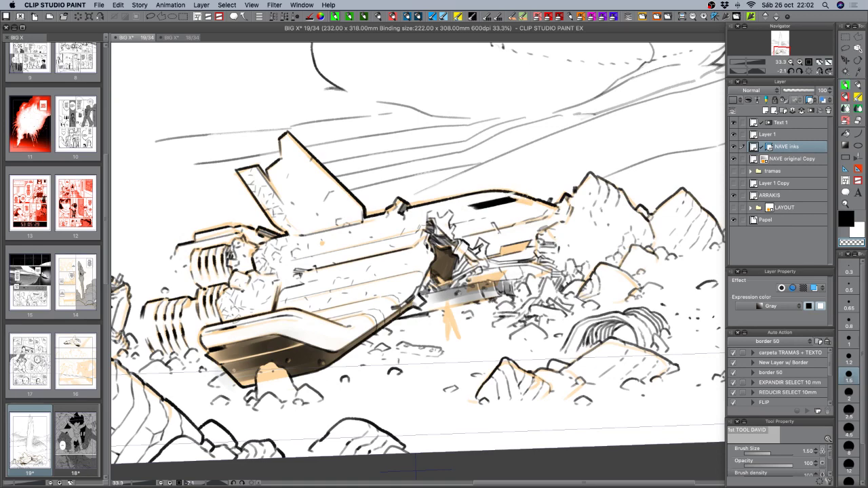
Hide the NAVE inks ruler and extend the black window band freehand along the nose's curve, trimming its edges with transparent colour.
key("r")
left_click_drag(415, 468, 268, 222)
right_click(769, 147)
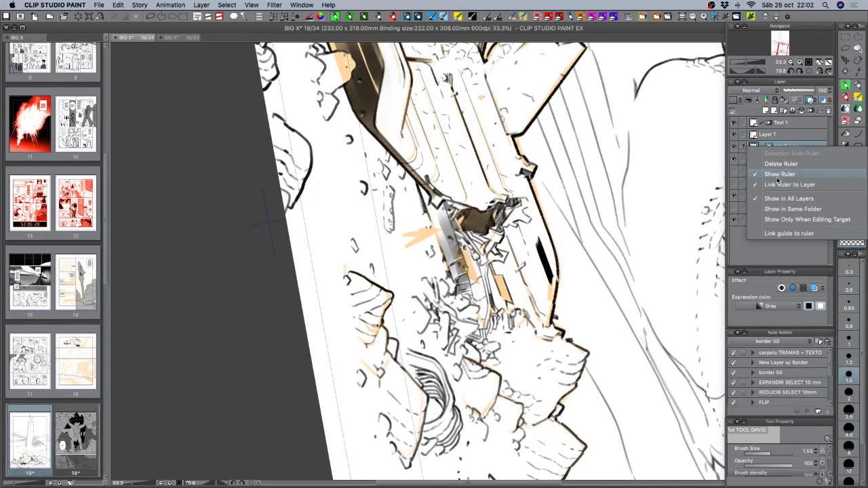
left_click(777, 175)
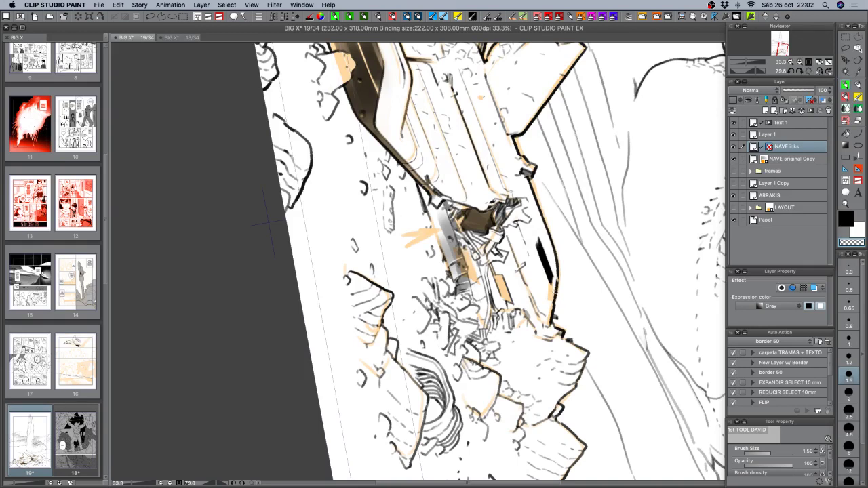
key("c")
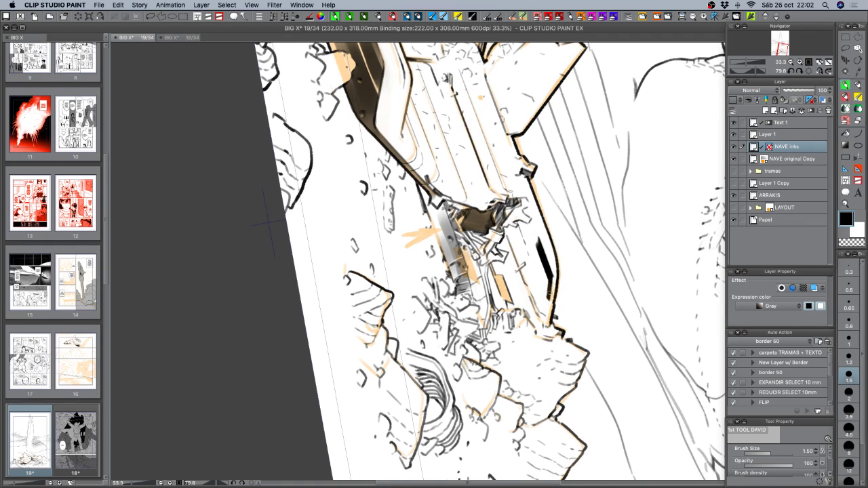
key("c")
key("c")
key("c")
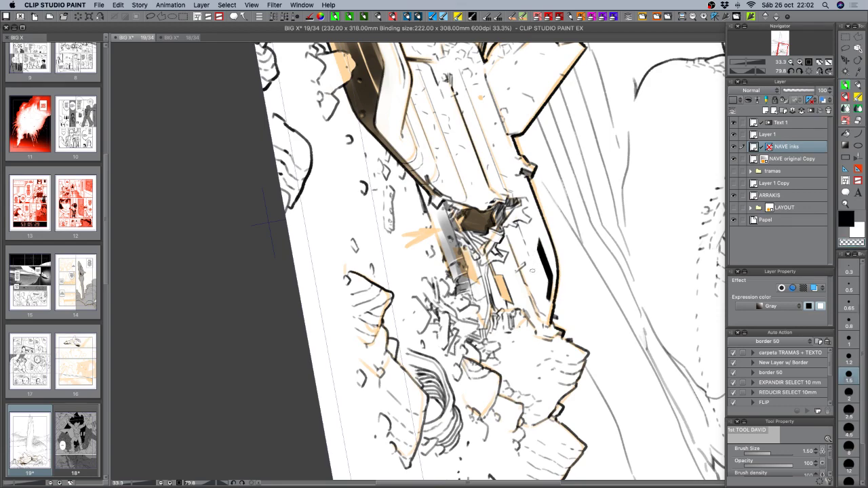
mouse_move(585, 341)
left_mouse_down()
mouse_move(600, 314)
mouse_move(596, 201)
mouse_move(587, 186)
left_mouse_up()
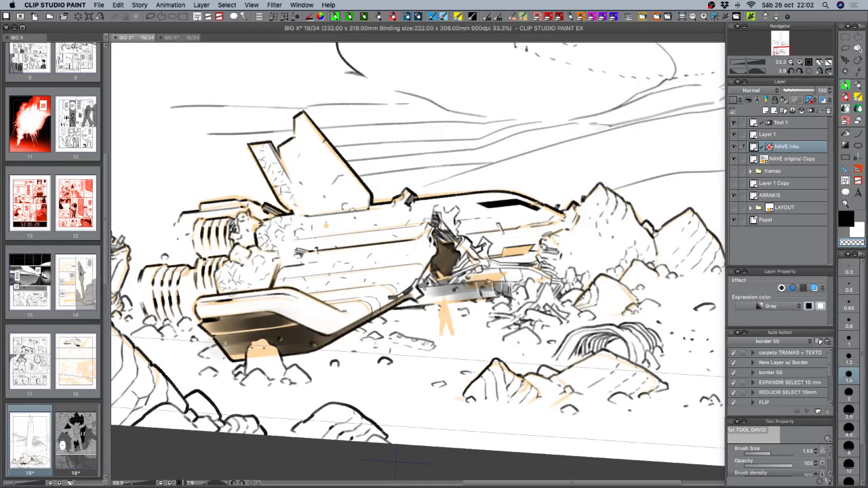
Refine the outline and front tip of the black window band, alternating black and transparent strokes.
key("c")
key("c")
key("c")
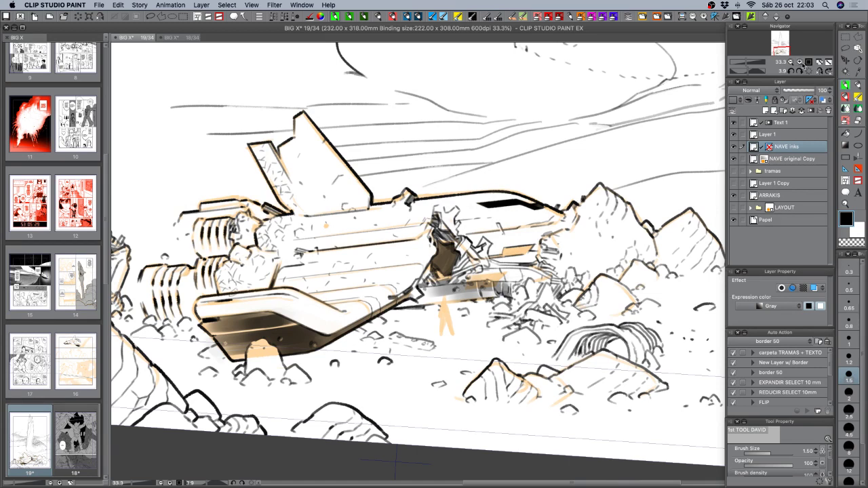
scroll(602, 177, "up", 2)
key("c")
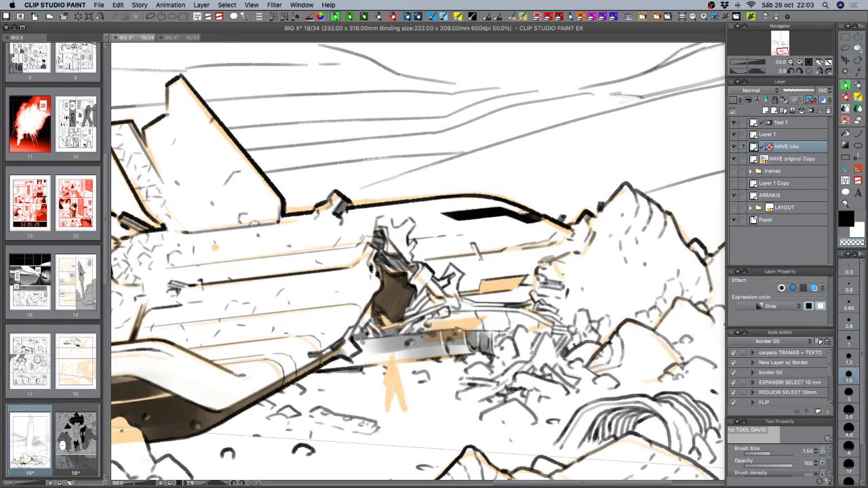
key("c")
key("r")
left_click_drag(573, 210, 451, 396)
key("c")
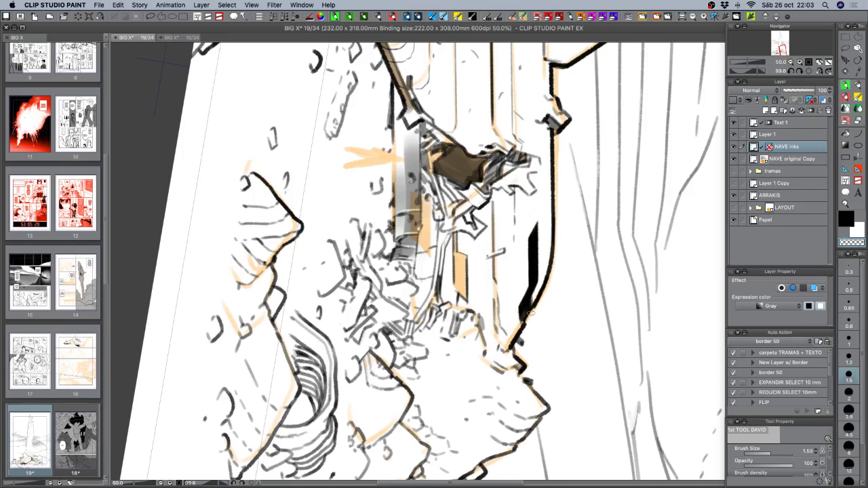
key("c")
key("r")
left_click_drag(522, 350, 581, 201)
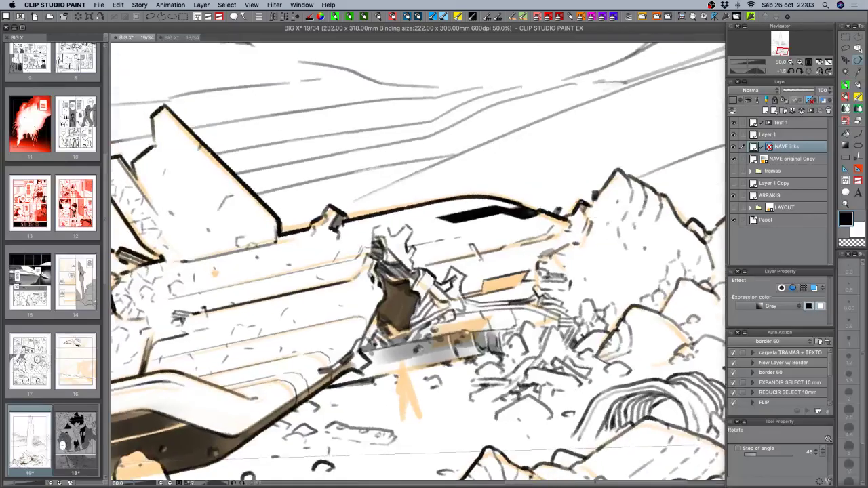
left_click_drag(615, 253, 615, 274)
key("p")
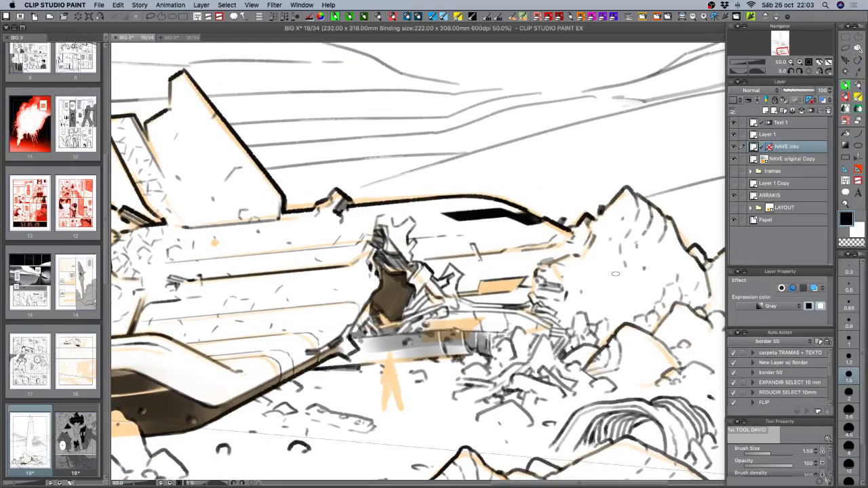
Compare the window band with the sketched windows, and cut thin transparent dividers across it on NAVE inks at brush size 0.8.
left_click(733, 146)
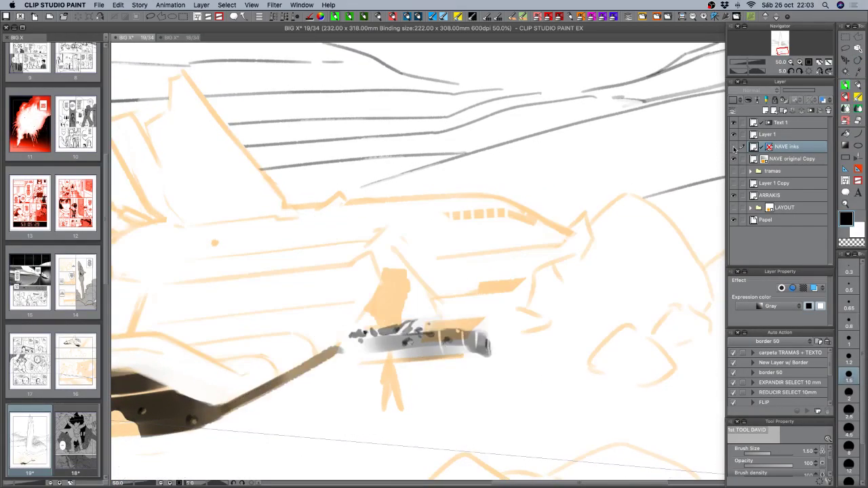
left_click(733, 146)
left_click(853, 356)
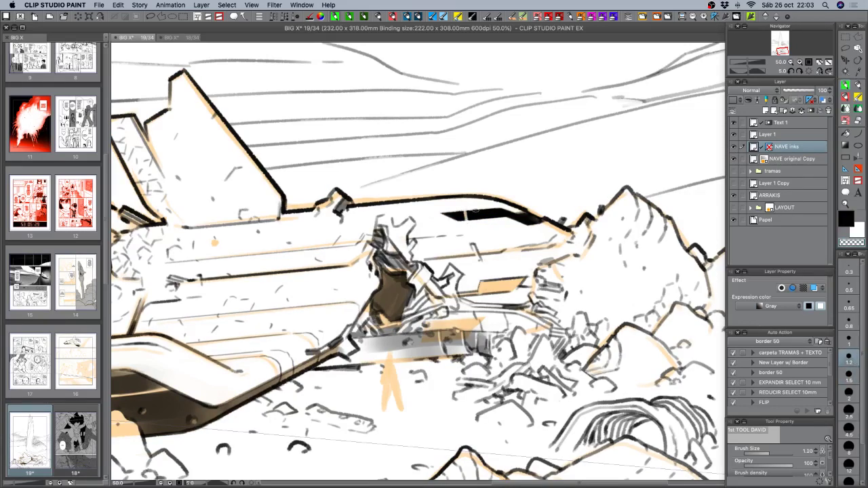
key("bracketleft")
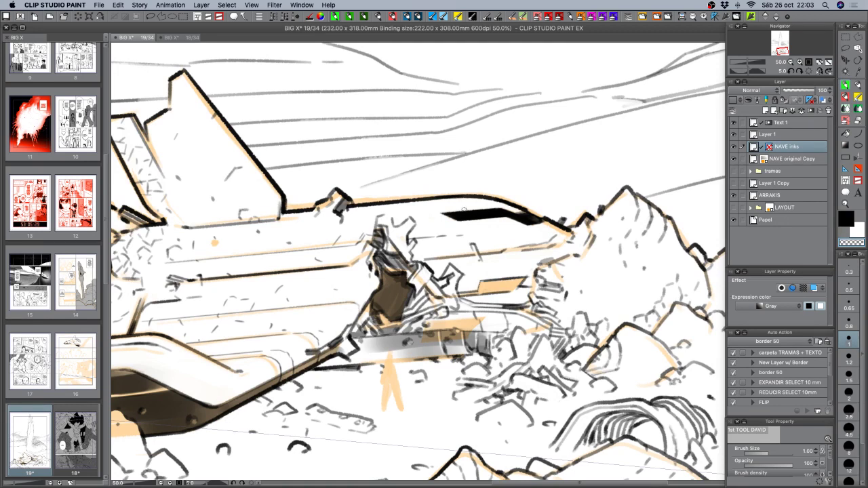
left_click_drag(464, 211, 469, 229)
key("super+z")
key("bracketleft")
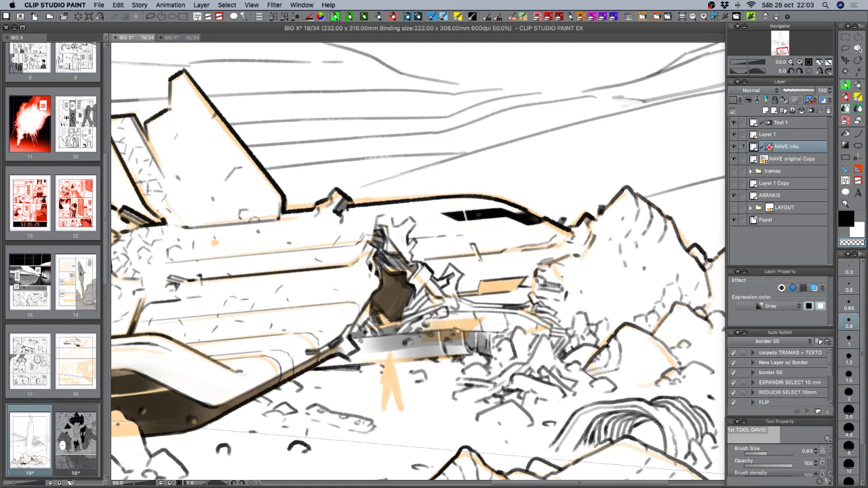
mouse_move(474, 208)
left_mouse_down()
mouse_move(473, 222)
mouse_move(487, 221)
left_mouse_up()
key("shift+space")
Clean up the edges of the nose window band, using brush size 2 in transparent colour and brush size 1 for fine corrections.
left_click_drag(592, 274, 593, 258)
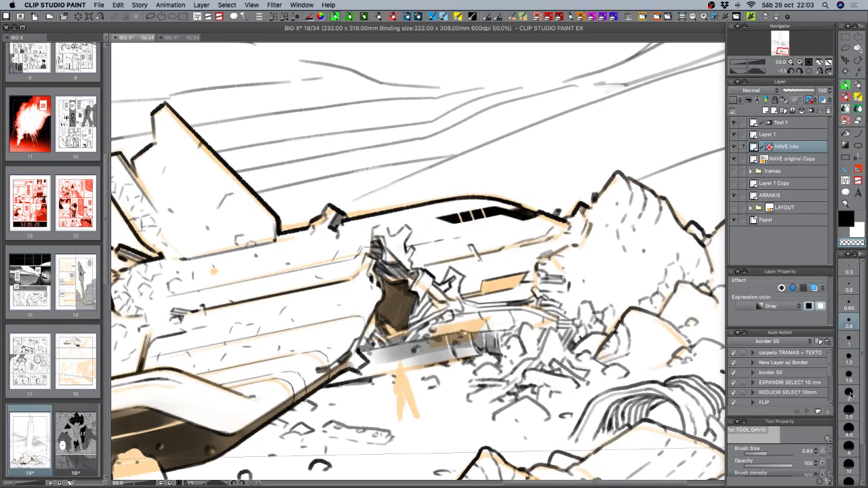
left_click(850, 394)
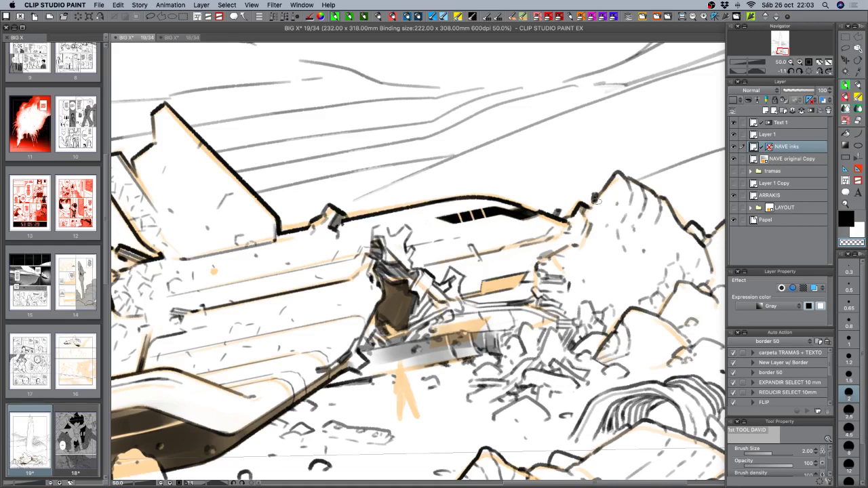
left_click_drag(596, 201, 585, 186)
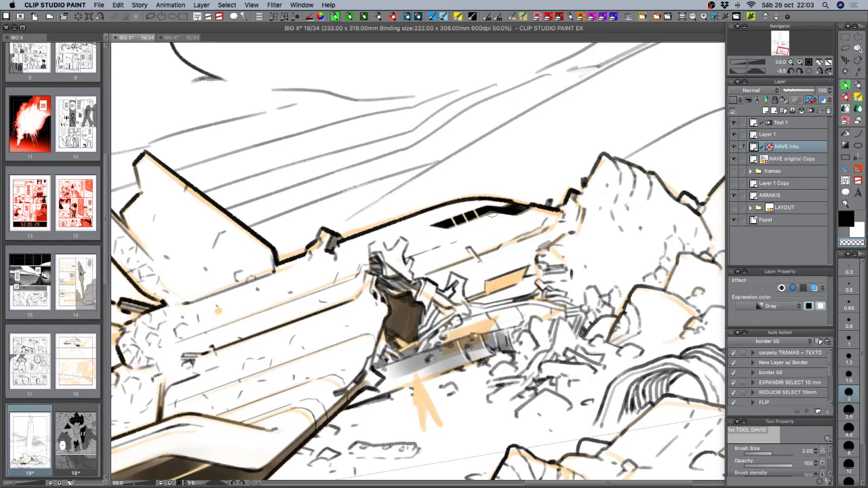
left_click_drag(551, 244, 581, 190)
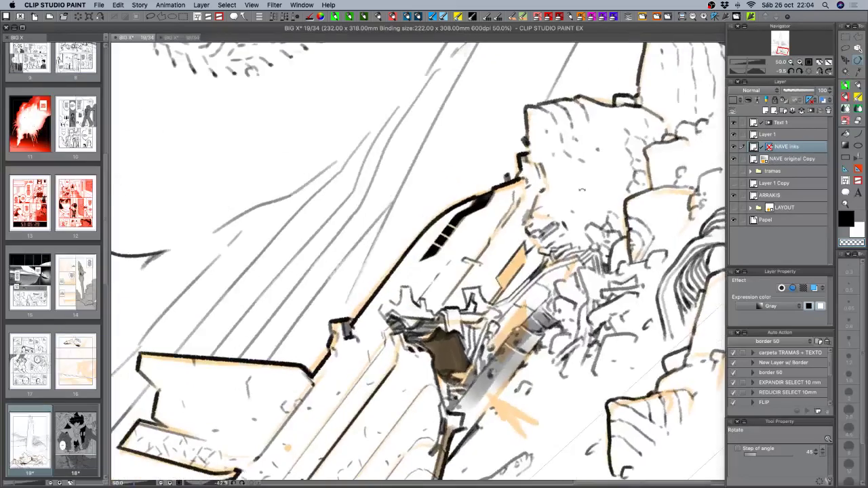
key("super+z")
left_click_drag(580, 326, 592, 265)
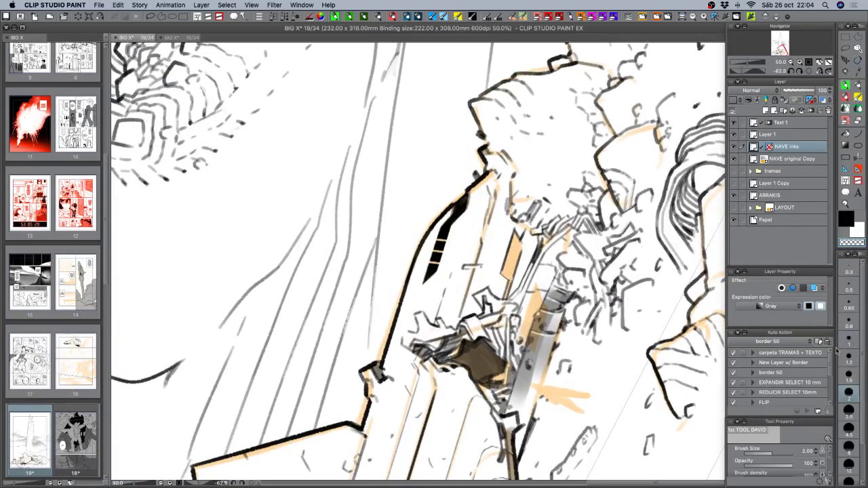
left_click(849, 339)
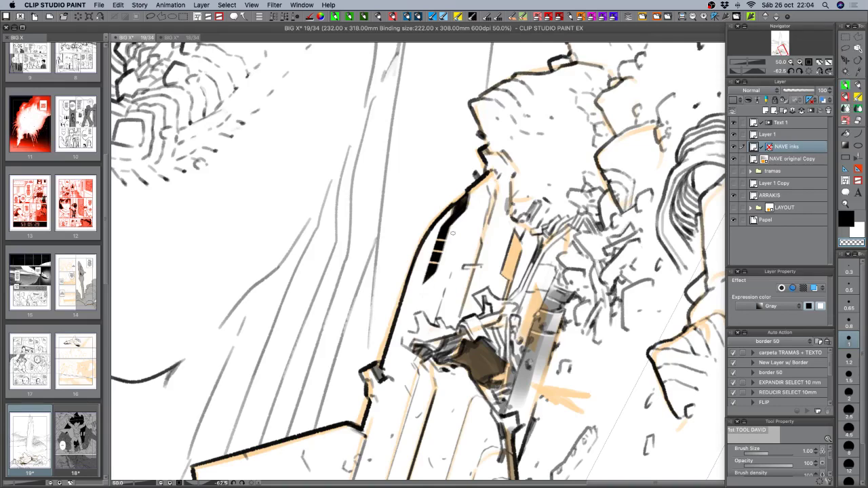
key("c")
left_click_drag(465, 229, 542, 420)
Hide NAVE original Copy, check the ship within the whole page by toggling NAVE inks, and save the page.
key("super+minus")
key("super+minus")
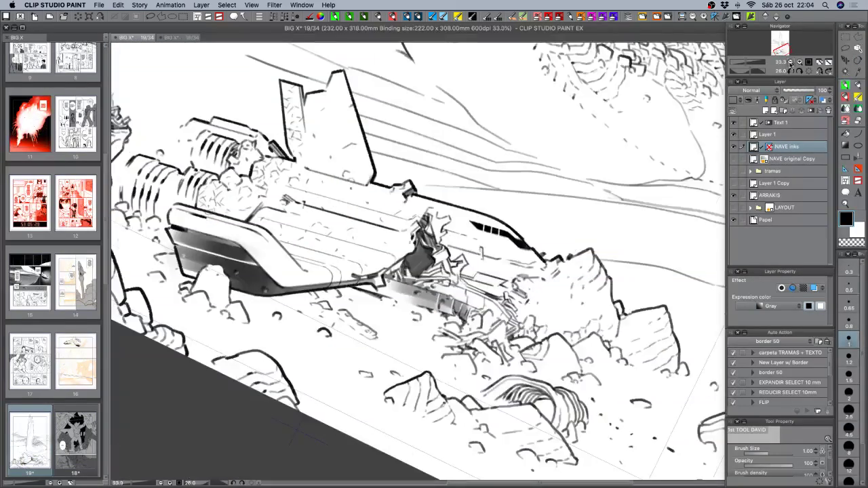
left_click_drag(582, 358, 613, 327)
key("super+minus")
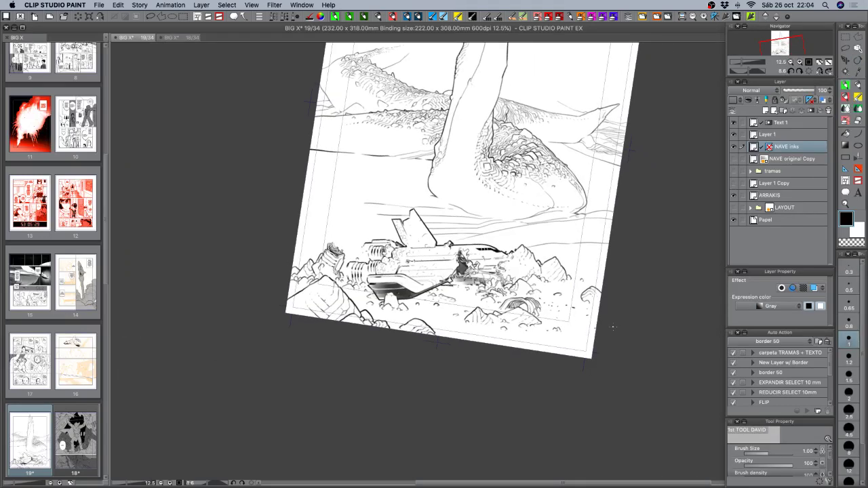
left_click(800, 62)
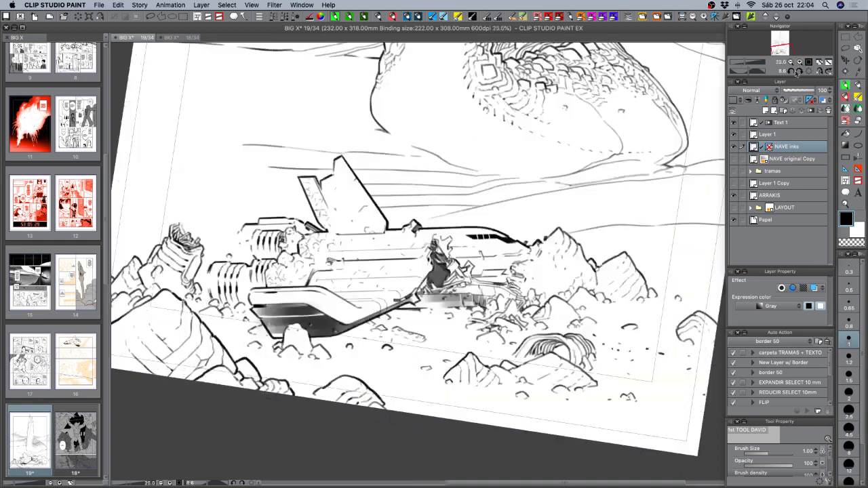
left_click_drag(678, 274, 676, 238)
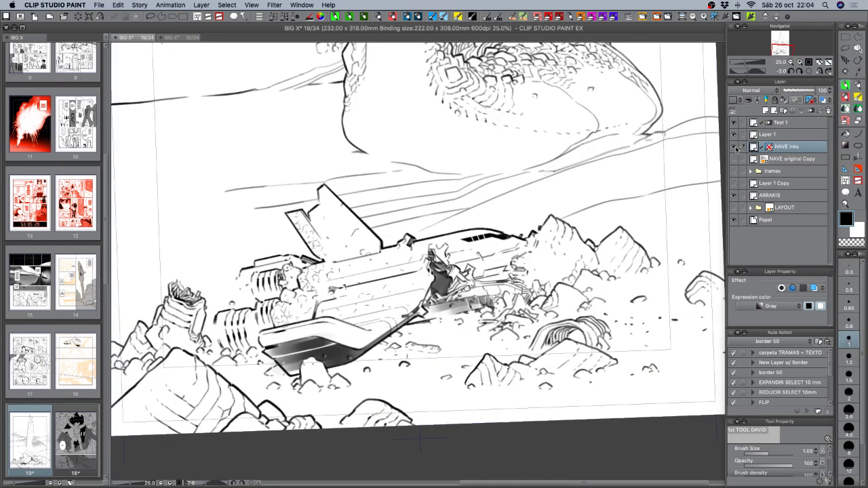
left_click(734, 146)
left_click(734, 147)
left_click_drag(527, 304, 618, 272)
left_click_drag(493, 415, 505, 409)
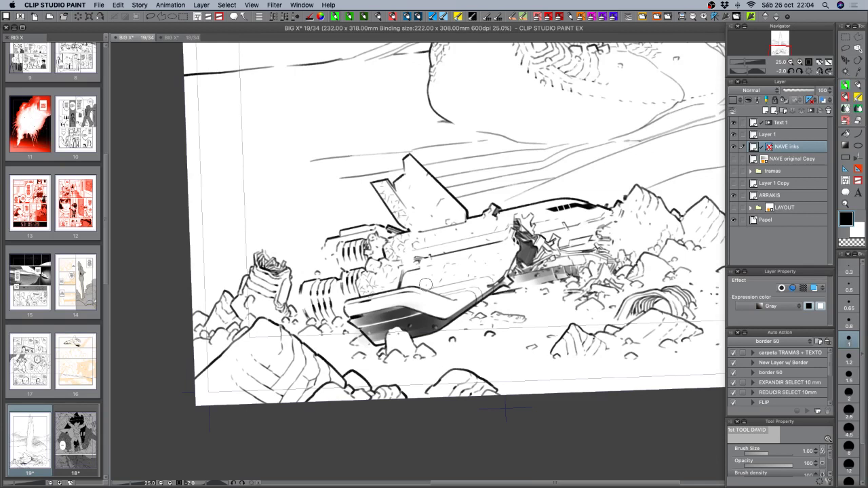
key("super+s")
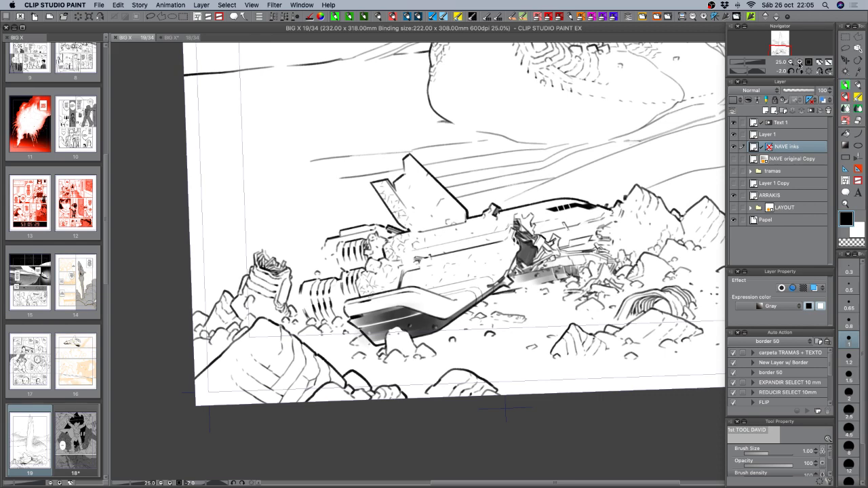
Refine the tail fins' outlines at brush size 1.5, retouching the notched tip in black and trimming the inner edge with transparent colour.
key("super+plus")
left_click_drag(534, 234, 525, 292)
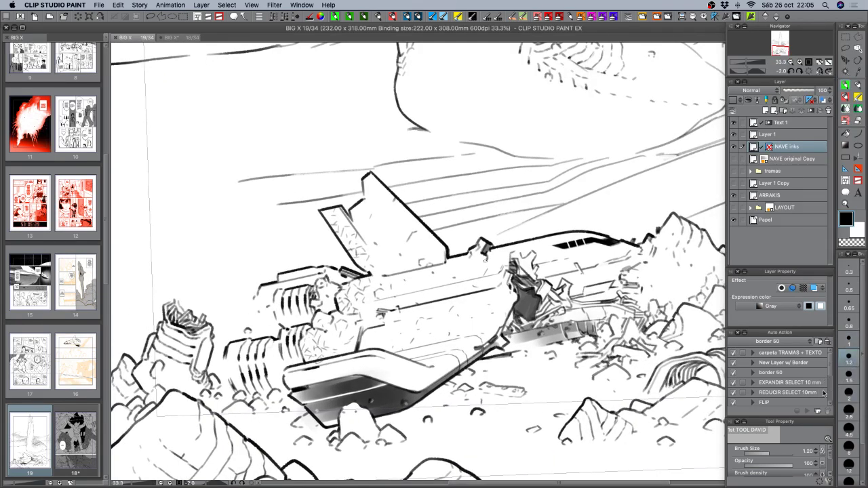
left_click(848, 373)
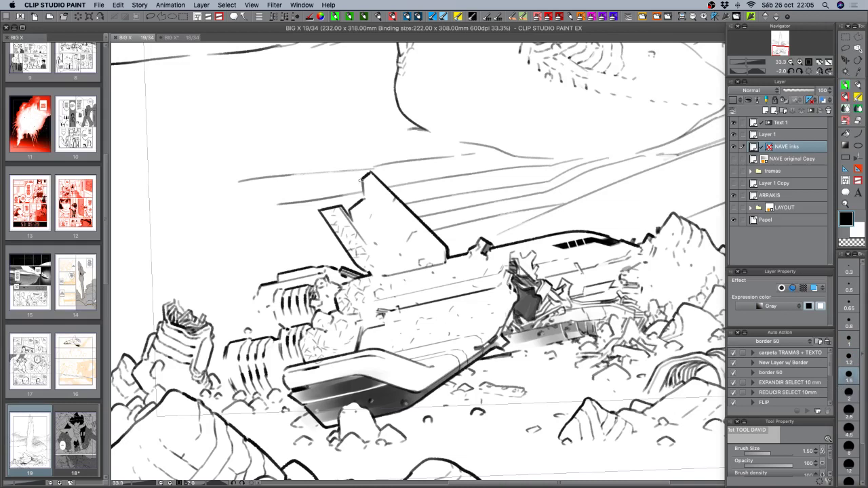
left_click_drag(363, 177, 364, 196)
key("super+z")
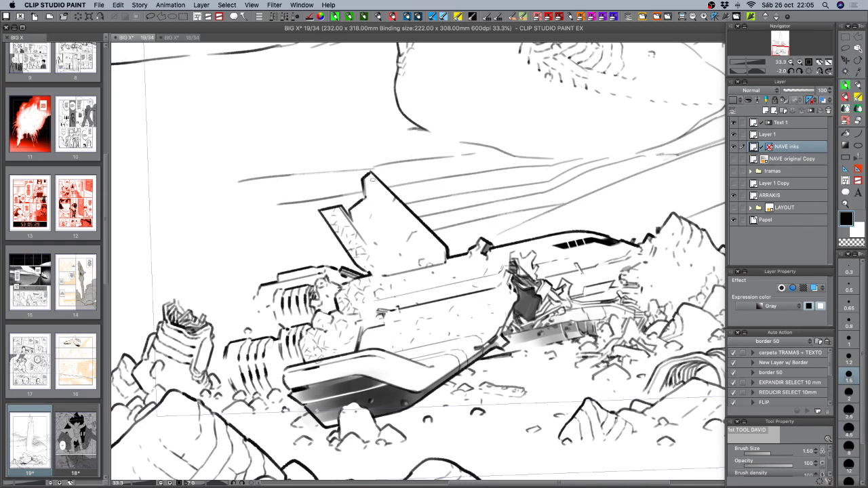
left_click_drag(549, 352, 554, 279)
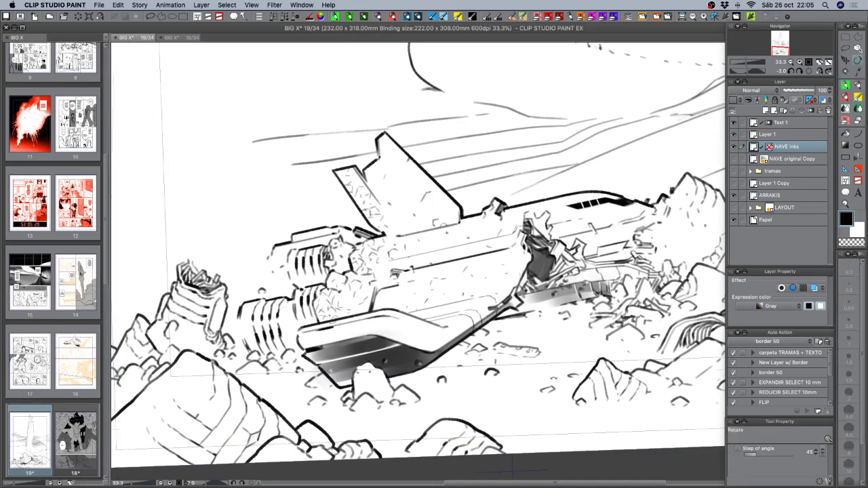
left_click_drag(574, 329, 519, 397)
left_click_drag(459, 242, 459, 310)
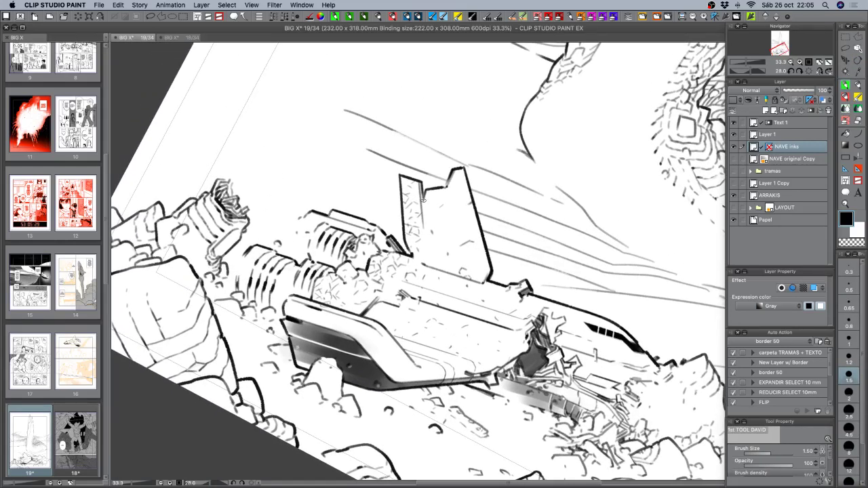
key("c")
left_click_drag(417, 186, 421, 224)
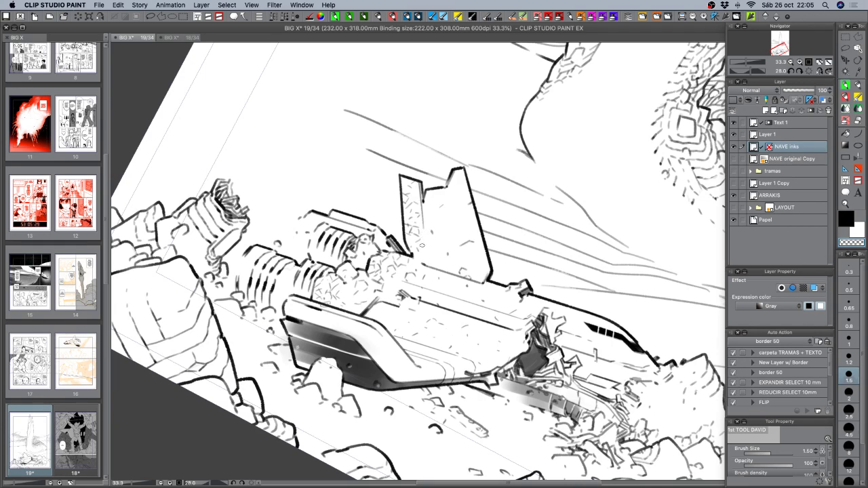
Review the inked ship against the full page composition and save the page.
left_click_drag(554, 351, 580, 277)
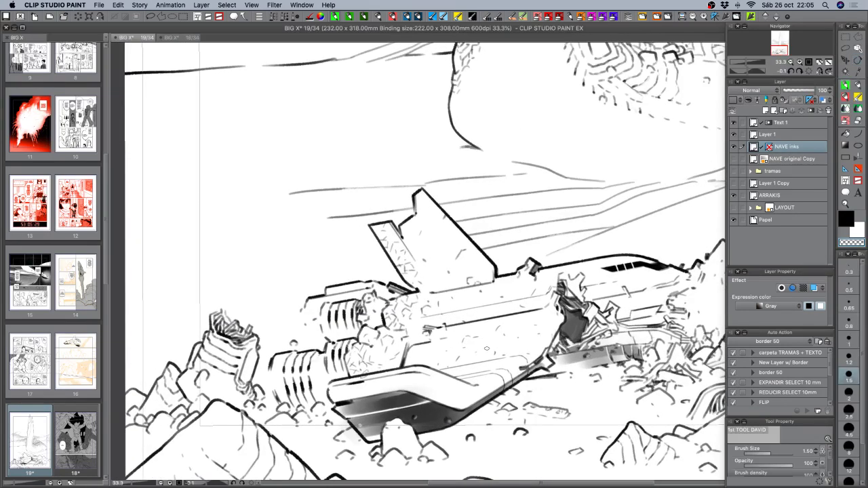
left_click_drag(443, 339, 472, 293)
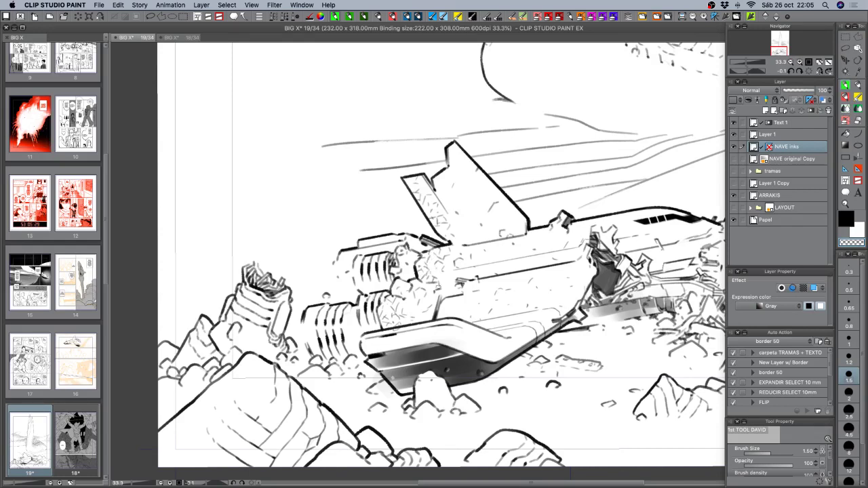
left_click(790, 62)
left_click(790, 62)
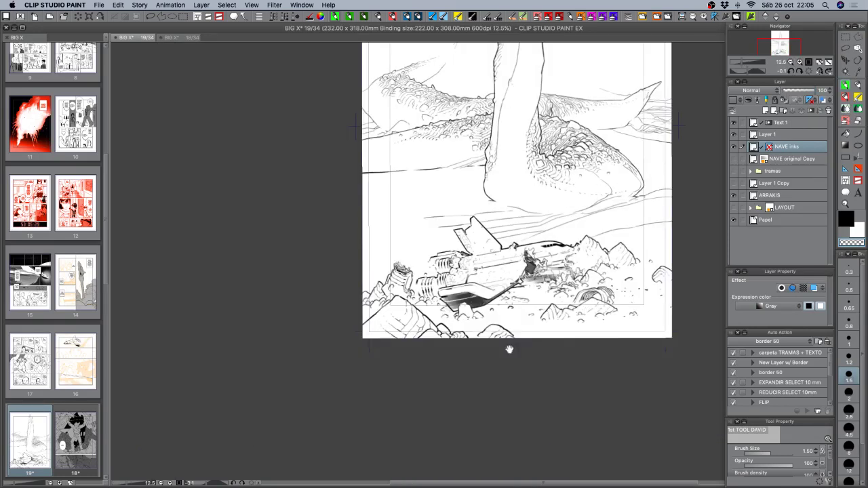
left_click_drag(610, 310, 572, 326)
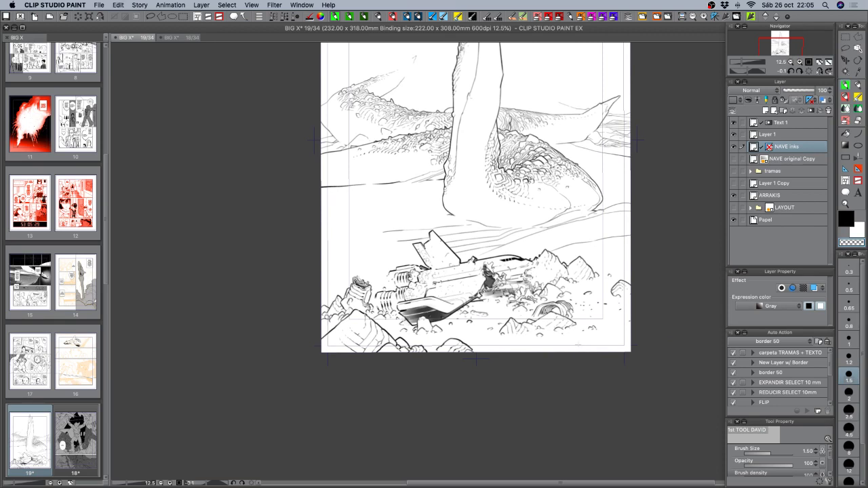
key("super+s")
Show NAVE original Copy, lasso the long debris piece below the hull on NAVE inks, and move it past the sketched figure toward the rubble.
left_click(734, 160)
left_click(733, 160)
left_click(733, 160)
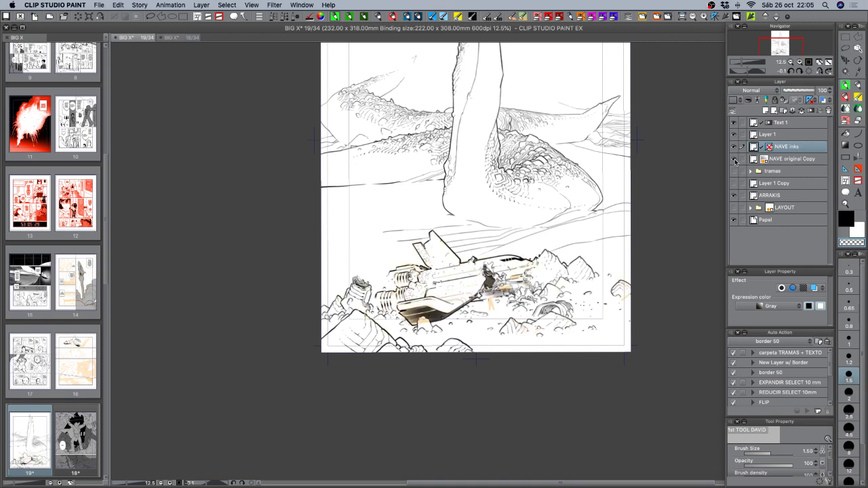
left_click(794, 62)
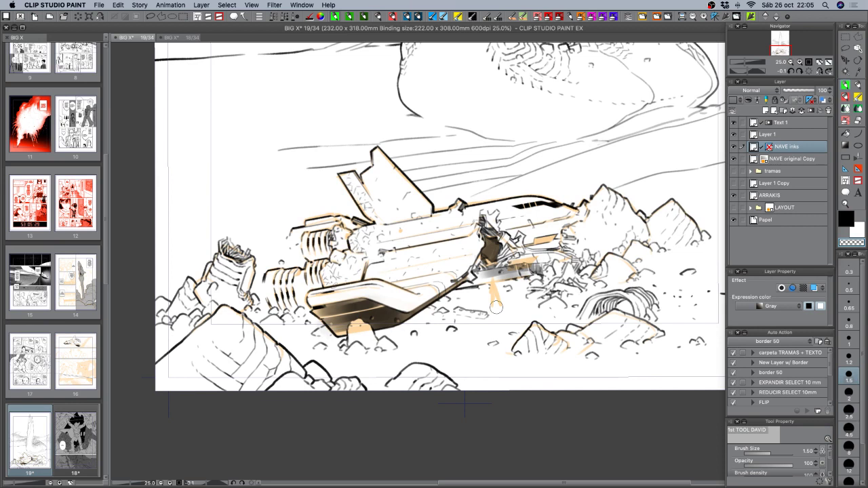
key("m")
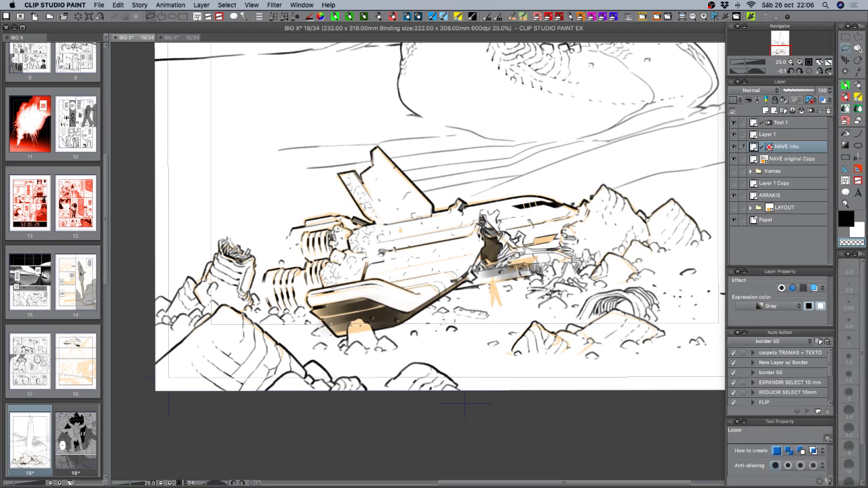
mouse_move(439, 329)
left_mouse_down()
mouse_move(457, 301)
mouse_move(497, 317)
mouse_move(465, 339)
mouse_move(431, 340)
mouse_move(479, 313)
mouse_move(509, 311)
left_mouse_up()
key("k")
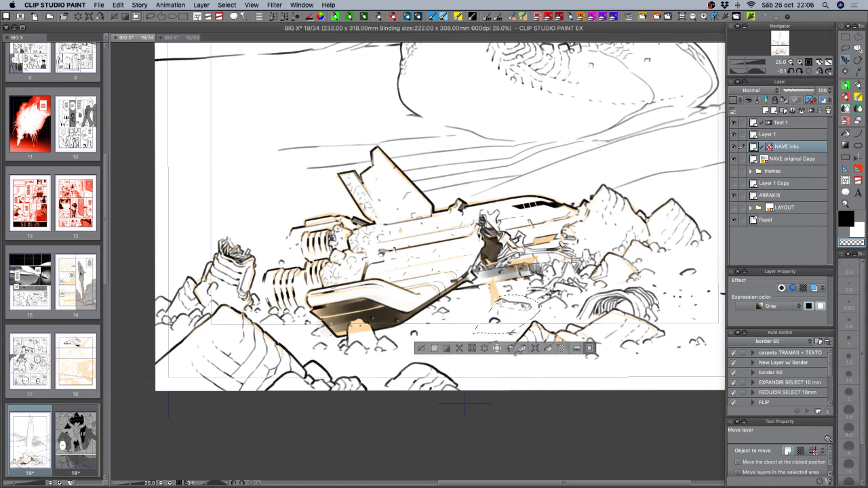
key("p")
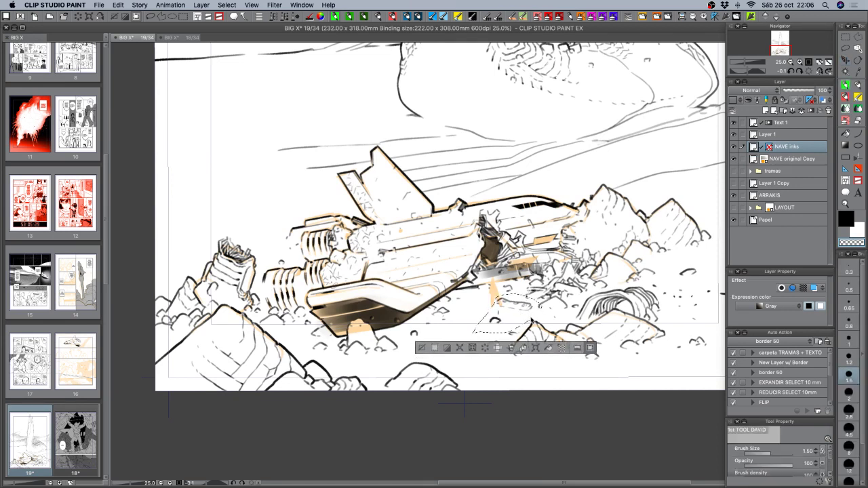
key("super+d")
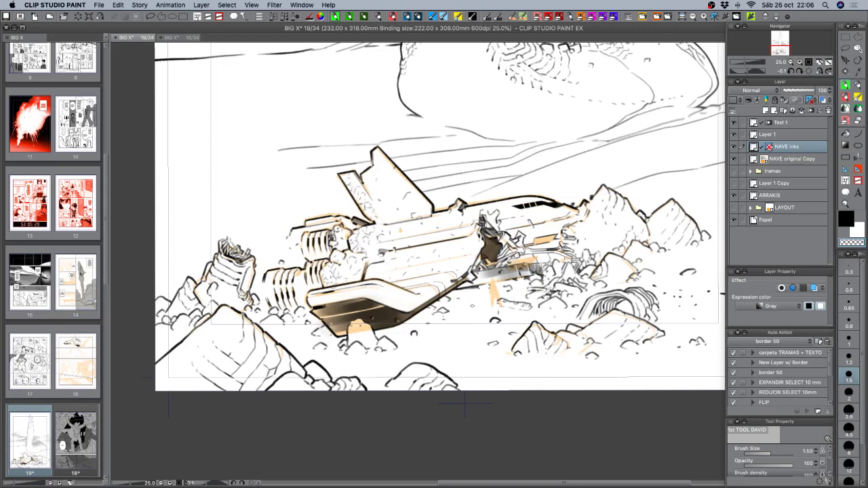
Ink the flowing solid black cape of a small figure on the cleared ground below the hull at brush size 1.5.
key("c")
left_click_drag(471, 303, 450, 309)
key("super+z")
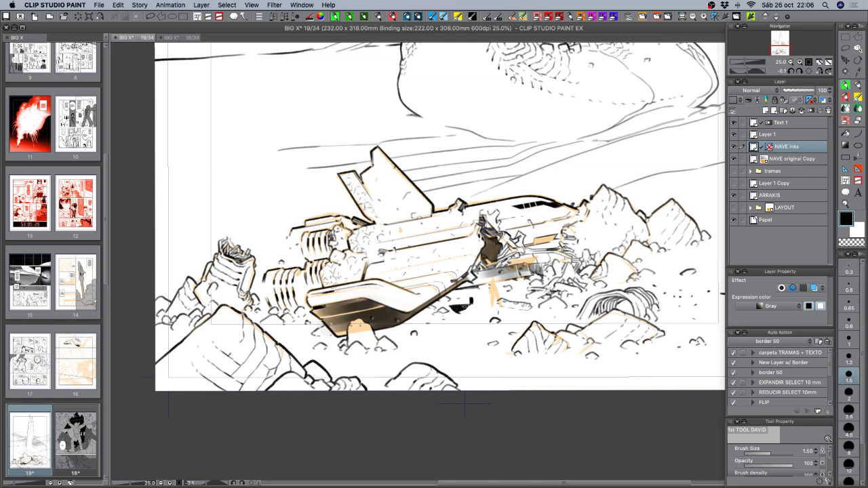
key("c")
key("c")
Add the small caped figure's head, torso and standing legs as a solid black silhouette.
key("x")
left_click_drag(469, 297, 473, 297)
key("x")
key("c")
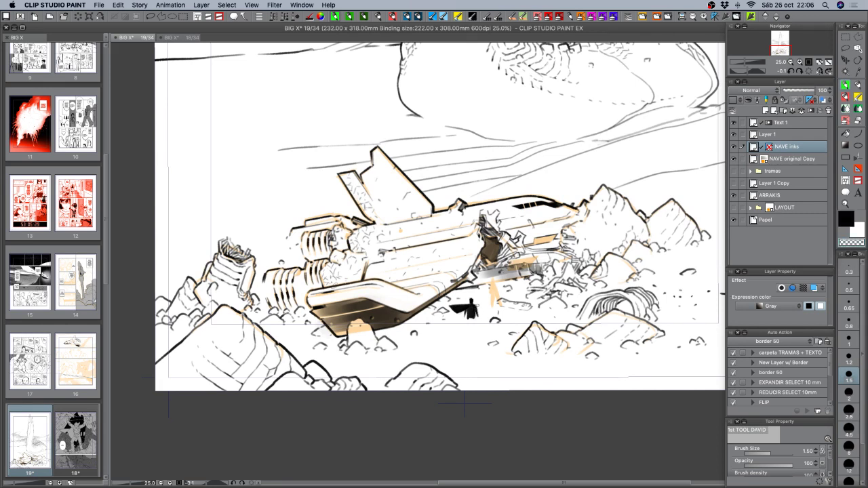
key("c")
left_click_drag(474, 326, 476, 332)
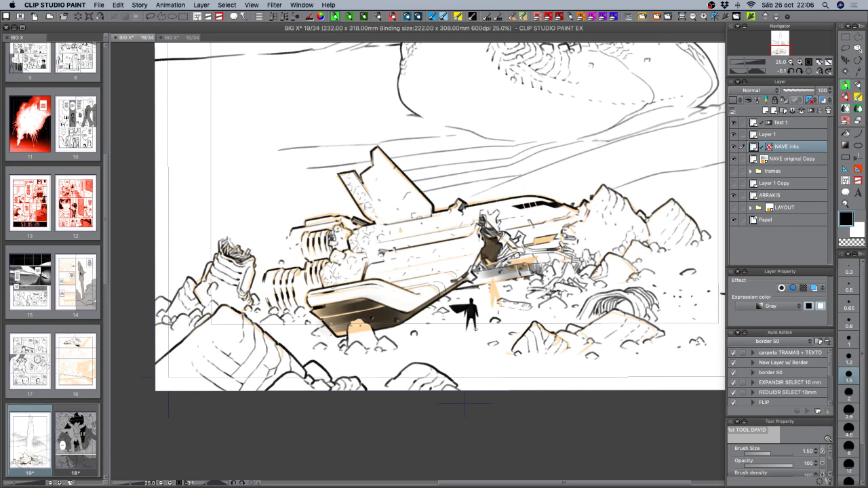
Touch up the small caped figure's silhouette, refining its edges and legs with ink and transparent colour.
key("c")
key("c")
key("c")
left_click_drag(477, 310, 480, 320)
scroll(511, 296, "up", 1)
left_click_drag(488, 320, 528, 270)
key("c")
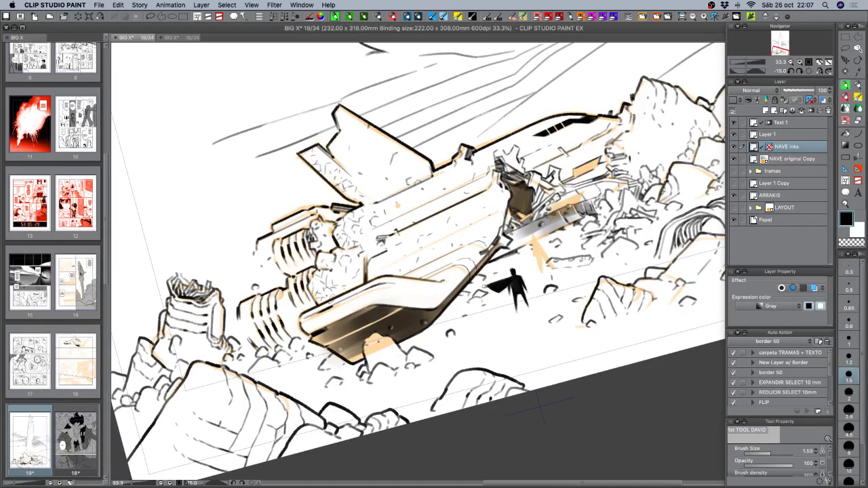
key("c")
key("c")
Hide NAVE original Copy, show the tramas tones, clear THE WHITES over the ship's tail fins, hull and engines, and save the page.
key("shift+space")
mouse_move(580, 271)
left_mouse_down()
mouse_move(554, 327)
mouse_move(569, 305)
left_mouse_up()
left_click(790, 62)
left_click(790, 62)
left_click(790, 62)
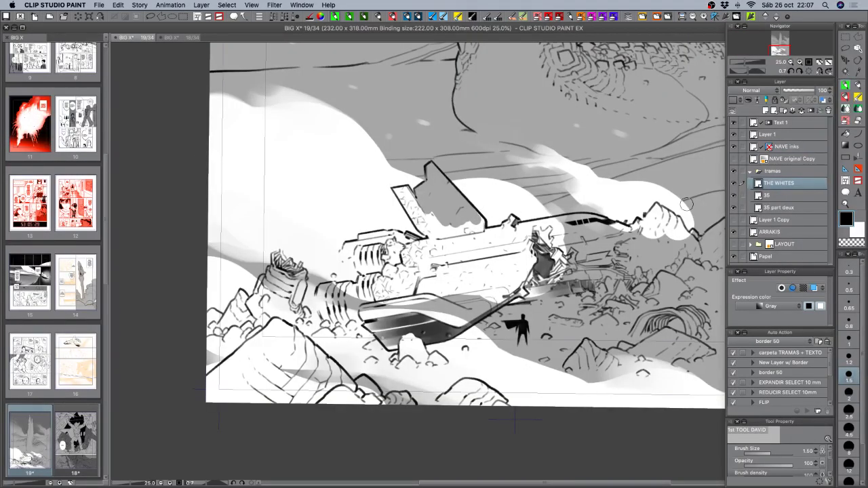
mouse_move(404, 191)
left_mouse_down()
mouse_move(420, 220)
mouse_move(405, 192)
mouse_move(413, 198)
mouse_move(412, 177)
mouse_move(396, 191)
mouse_move(408, 175)
mouse_move(400, 177)
mouse_move(427, 226)
mouse_move(432, 204)
mouse_move(449, 208)
mouse_move(458, 230)
mouse_move(470, 218)
mouse_move(478, 229)
mouse_move(471, 212)
mouse_move(478, 237)
mouse_move(518, 232)
mouse_move(464, 246)
mouse_move(527, 233)
mouse_move(474, 253)
left_mouse_up()
mouse_move(556, 238)
left_mouse_down()
mouse_move(518, 246)
mouse_move(536, 263)
mouse_move(522, 275)
mouse_move(552, 288)
mouse_move(474, 306)
mouse_move(461, 290)
mouse_move(484, 264)
mouse_move(449, 294)
mouse_move(396, 303)
mouse_move(347, 288)
left_mouse_up()
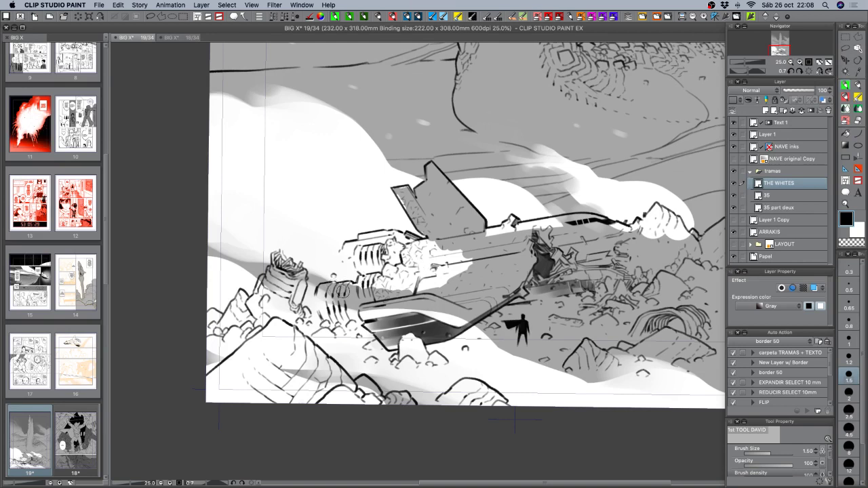
mouse_move(347, 288)
left_mouse_down()
mouse_move(400, 272)
mouse_move(423, 277)
mouse_move(418, 286)
mouse_move(477, 262)
mouse_move(456, 257)
mouse_move(442, 295)
mouse_move(473, 267)
mouse_move(422, 282)
mouse_move(416, 264)
mouse_move(424, 250)
mouse_move(396, 249)
mouse_move(408, 239)
mouse_move(360, 249)
mouse_move(358, 258)
mouse_move(374, 247)
mouse_move(406, 258)
mouse_move(359, 262)
mouse_move(369, 278)
mouse_move(362, 280)
mouse_move(383, 281)
left_mouse_up()
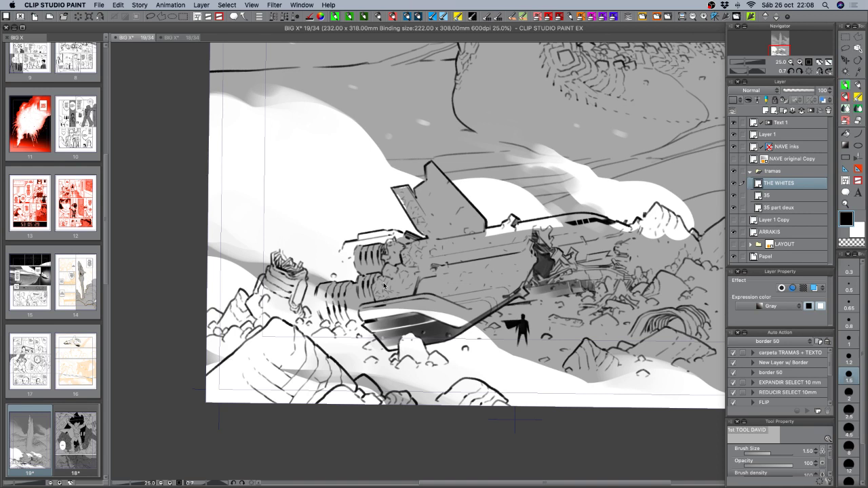
key("super+s")
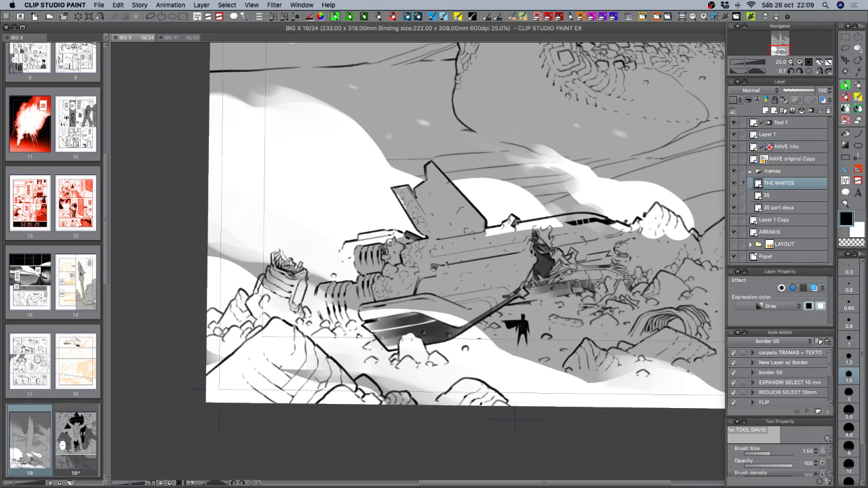
Clear the white over the ship's nose and the rocky peak beyond it with the Fill-in-mono pen at size 2.5.
left_click(857, 98)
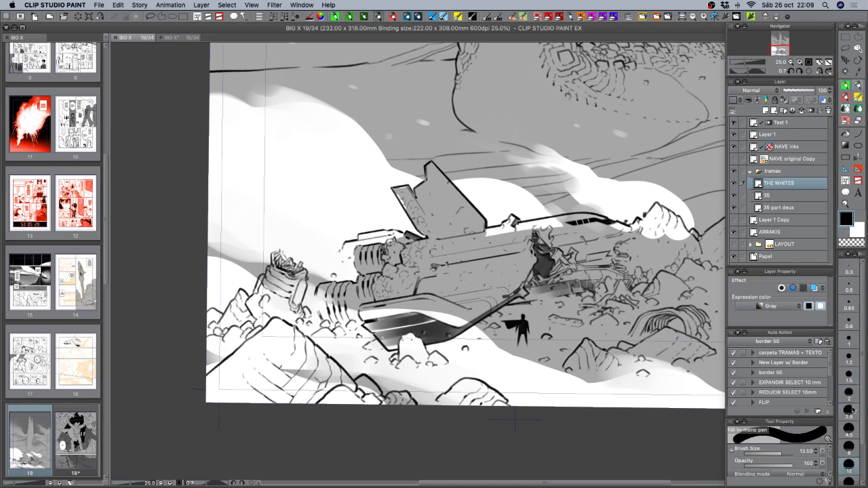
left_click(848, 446)
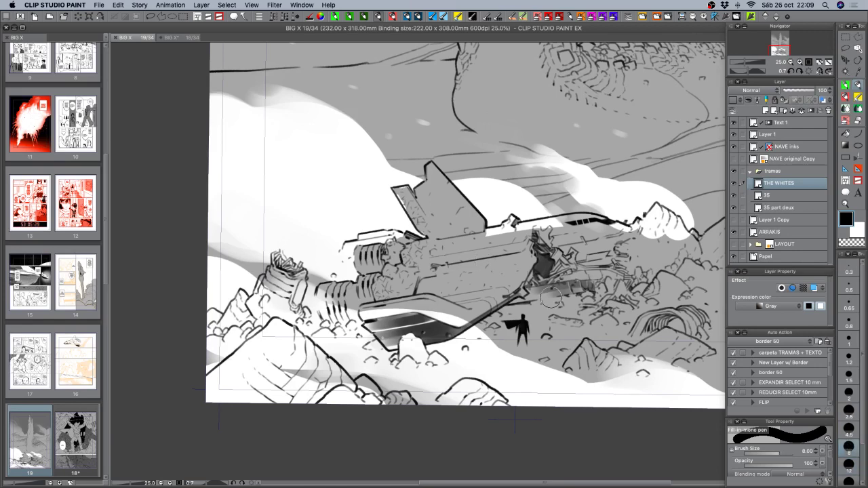
left_click(848, 410)
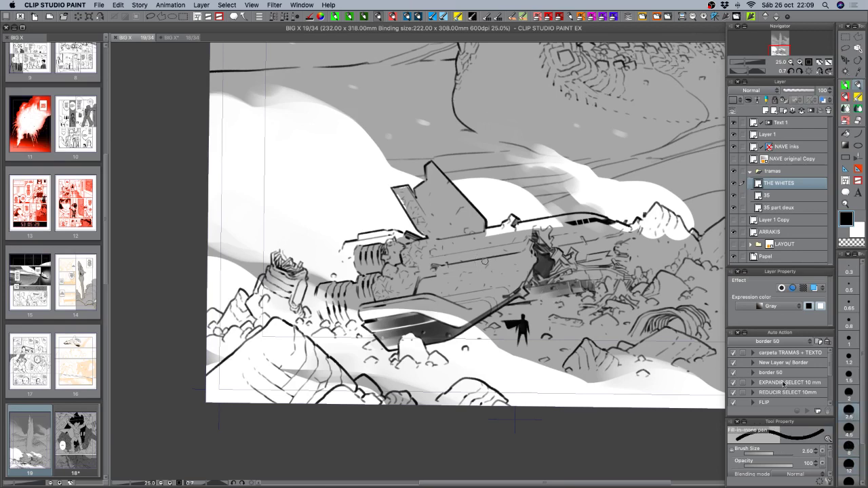
left_click(799, 62)
left_click_drag(477, 257, 504, 317)
mouse_move(505, 281)
left_mouse_down()
mouse_move(550, 267)
mouse_move(548, 276)
mouse_move(514, 274)
mouse_move(546, 271)
mouse_move(537, 271)
mouse_move(549, 260)
mouse_move(559, 270)
mouse_move(585, 270)
mouse_move(613, 264)
mouse_move(564, 266)
mouse_move(638, 256)
left_mouse_up()
mouse_move(652, 286)
left_mouse_down()
mouse_move(551, 307)
mouse_move(549, 324)
left_mouse_up()
mouse_move(549, 324)
left_mouse_down()
mouse_move(565, 262)
mouse_move(550, 243)
mouse_move(536, 253)
mouse_move(570, 230)
mouse_move(605, 221)
mouse_move(602, 320)
mouse_move(606, 303)
mouse_move(618, 305)
mouse_move(639, 284)
mouse_move(627, 313)
mouse_move(649, 318)
mouse_move(648, 290)
mouse_move(659, 298)
mouse_move(656, 309)
mouse_move(664, 303)
left_mouse_up()
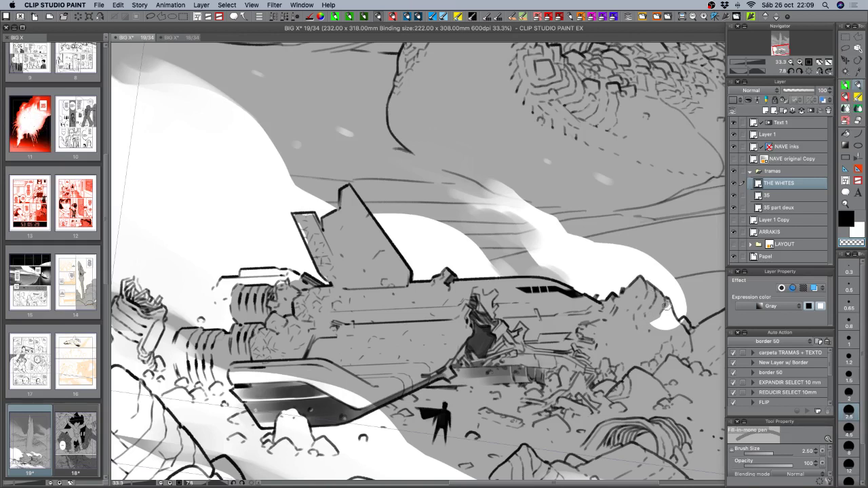
mouse_move(672, 320)
left_mouse_down()
mouse_move(683, 323)
mouse_move(669, 333)
mouse_move(652, 328)
mouse_move(664, 319)
left_mouse_up()
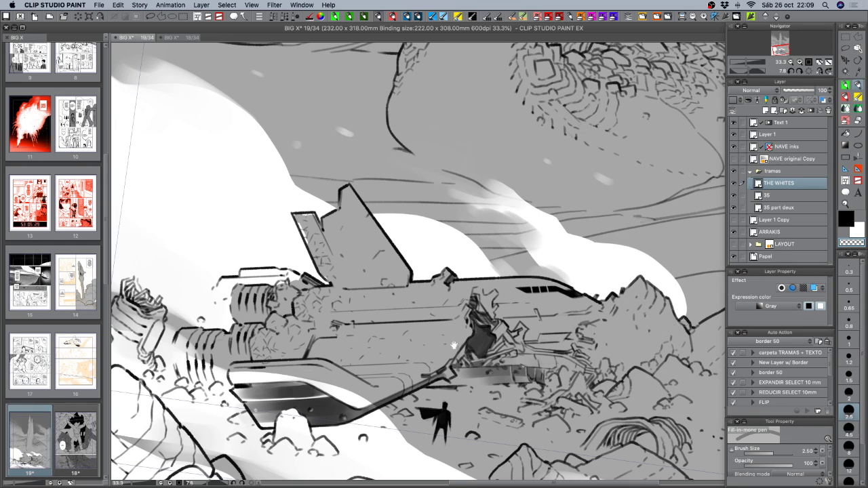
Clear the remaining white inside the smaller tail fin and the upper engine cowling at brush size 1.5.
left_click_drag(433, 337, 518, 322)
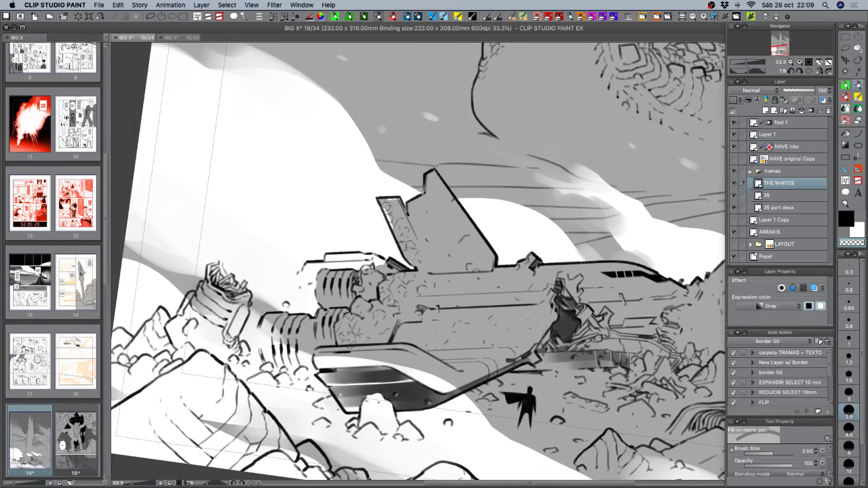
left_click(848, 375)
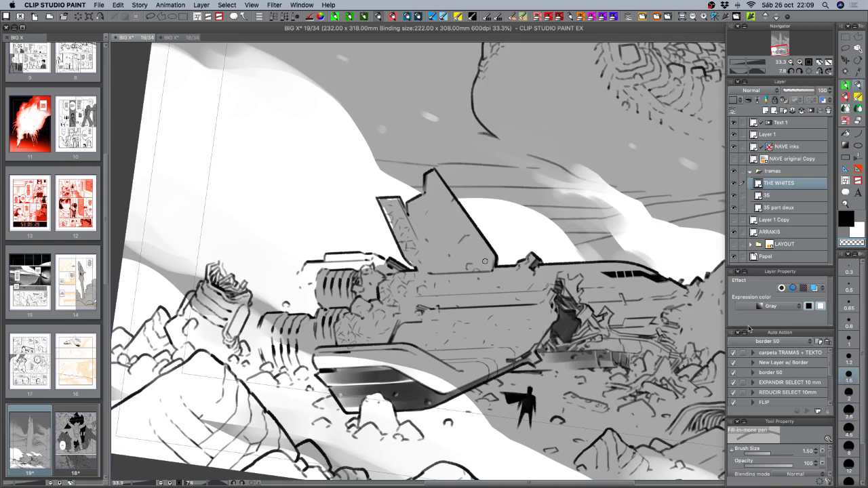
left_click_drag(384, 204, 395, 231)
key("shift+space")
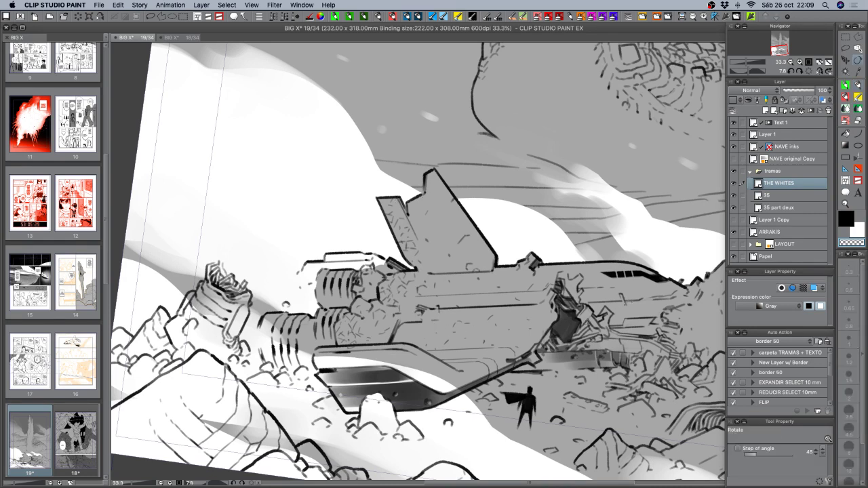
left_click_drag(572, 325, 585, 259)
left_click_drag(444, 324, 494, 290)
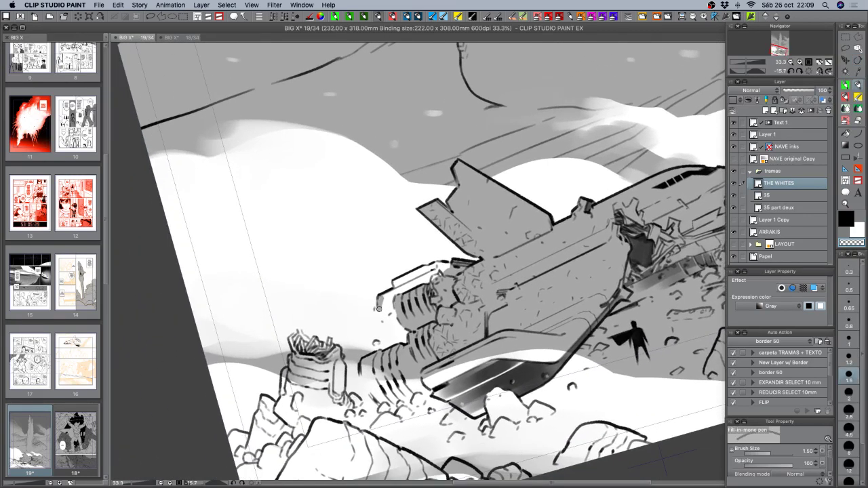
mouse_move(387, 298)
left_mouse_down()
mouse_move(405, 275)
mouse_move(426, 270)
mouse_move(437, 278)
mouse_move(419, 285)
mouse_move(446, 264)
mouse_move(433, 267)
left_mouse_up()
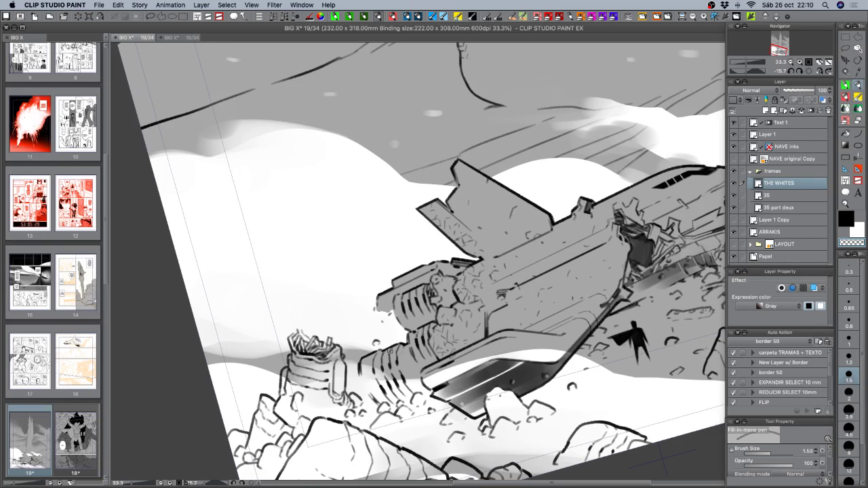
Break up the upper engine's rear edge with small grey wisps and specks using Transparent watercolor at size 1.2.
key("b")
left_click_drag(377, 307, 382, 315)
key("super+z")
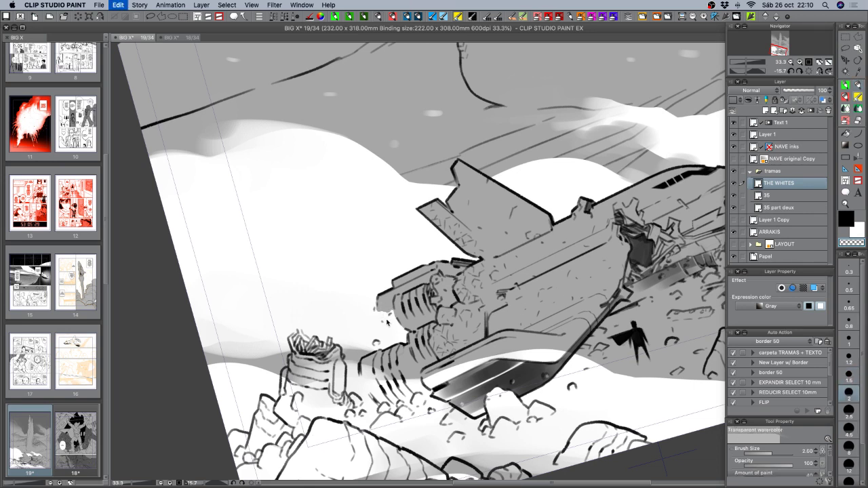
left_click(848, 354)
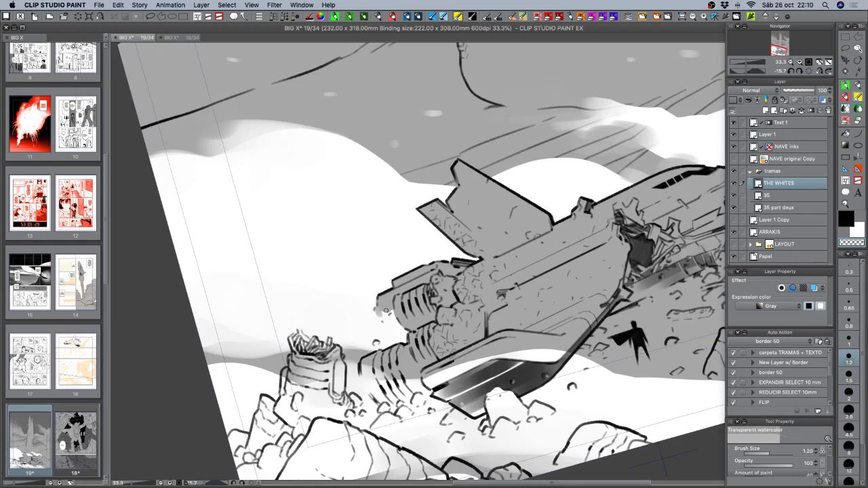
mouse_move(384, 313)
left_mouse_down()
mouse_move(391, 308)
mouse_move(391, 322)
left_mouse_up()
key("super+z")
key("super+z")
left_click_drag(383, 316, 381, 320)
key("c")
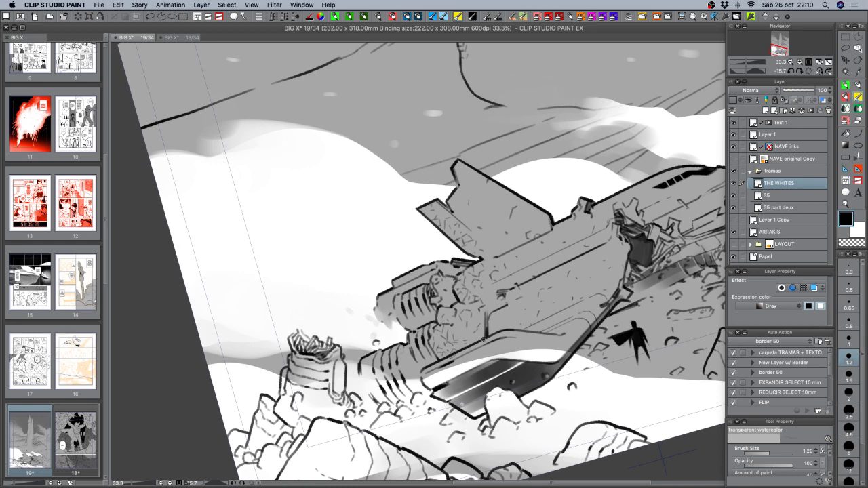
Refine the engine's ragged grey edge and the loose specks drifting from it on THE WHITES.
left_click_drag(541, 349, 484, 366)
key("super+z")
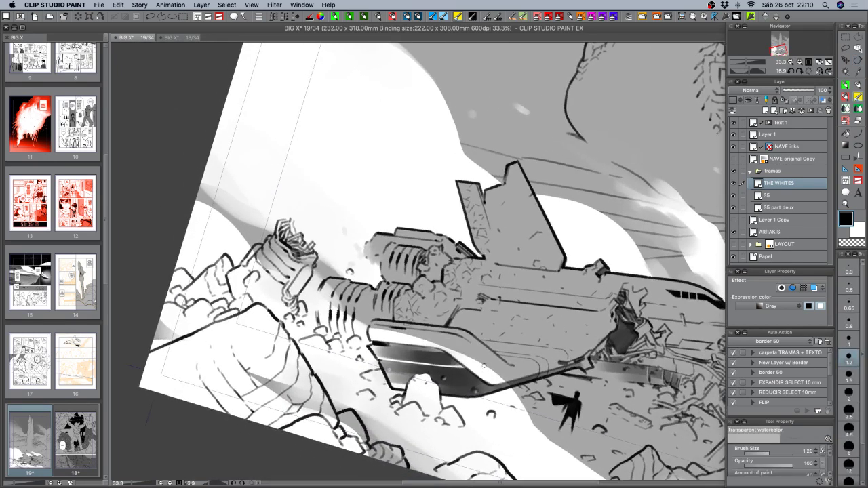
left_click(856, 233)
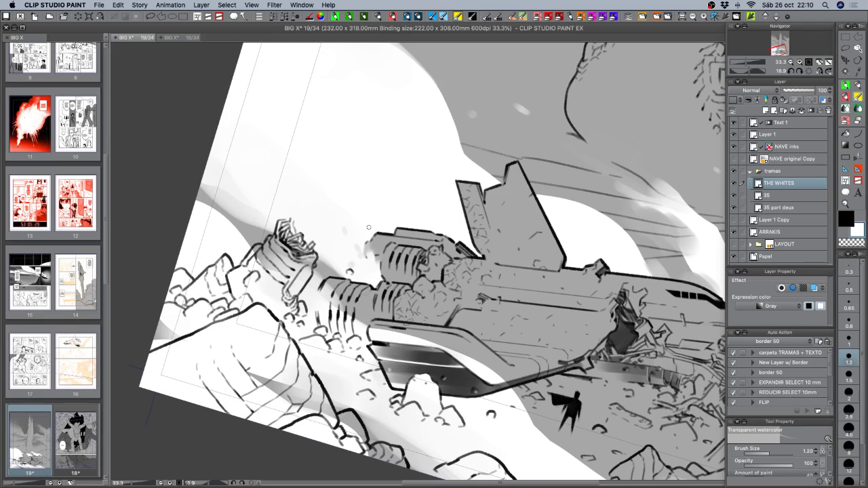
key("c")
left_click_drag(375, 249, 381, 267)
mouse_move(350, 228)
left_mouse_down()
mouse_move(351, 239)
mouse_move(344, 221)
left_mouse_up()
key("c")
Bring grey tone into the torn opening of the detached engine piece among the rocks.
left_click_drag(524, 373, 555, 333)
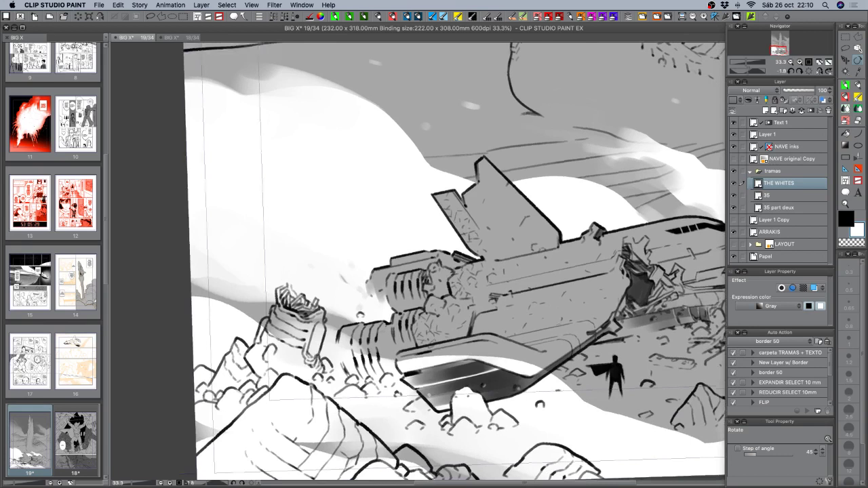
mouse_move(497, 363)
left_mouse_down()
mouse_move(503, 377)
mouse_move(522, 314)
left_mouse_up()
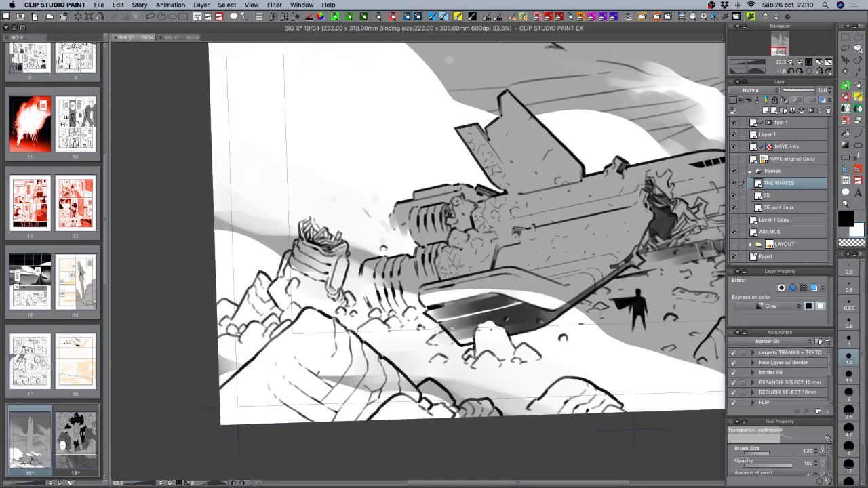
mouse_move(304, 228)
left_mouse_down()
mouse_move(306, 240)
mouse_move(303, 229)
mouse_move(311, 234)
mouse_move(317, 220)
mouse_move(314, 232)
mouse_move(336, 247)
left_mouse_up()
key("c")
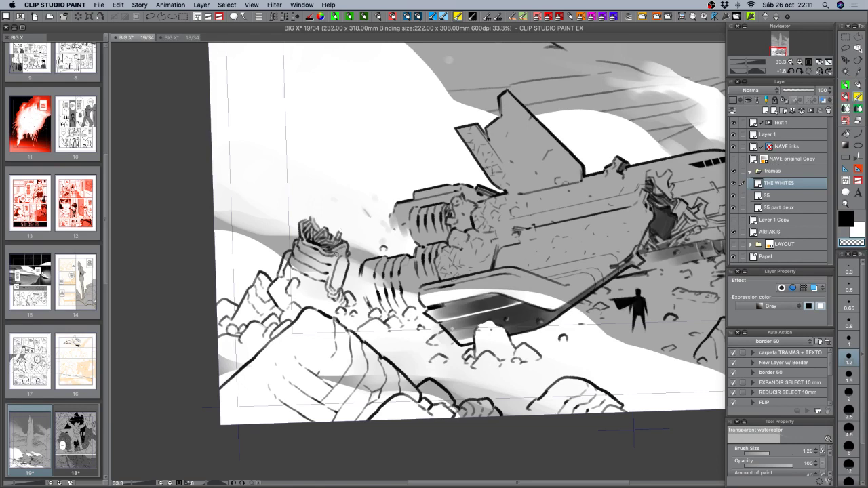
Review the toned ship and caped figure against the wider page composition.
left_click(791, 61)
left_click(791, 62)
left_click(790, 61)
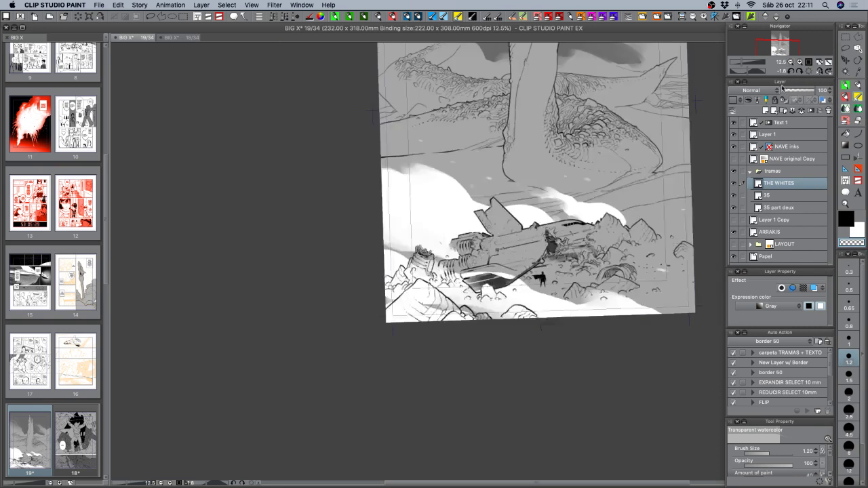
left_click_drag(627, 320, 634, 339)
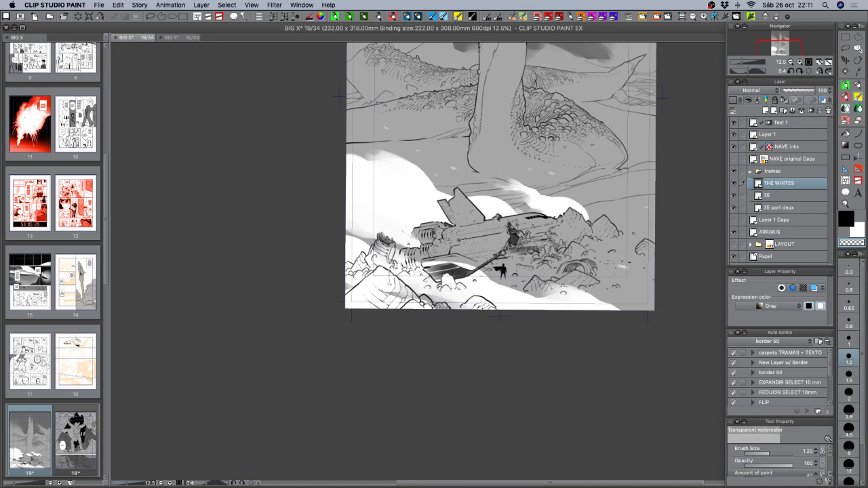
left_click(798, 62)
left_click(799, 62)
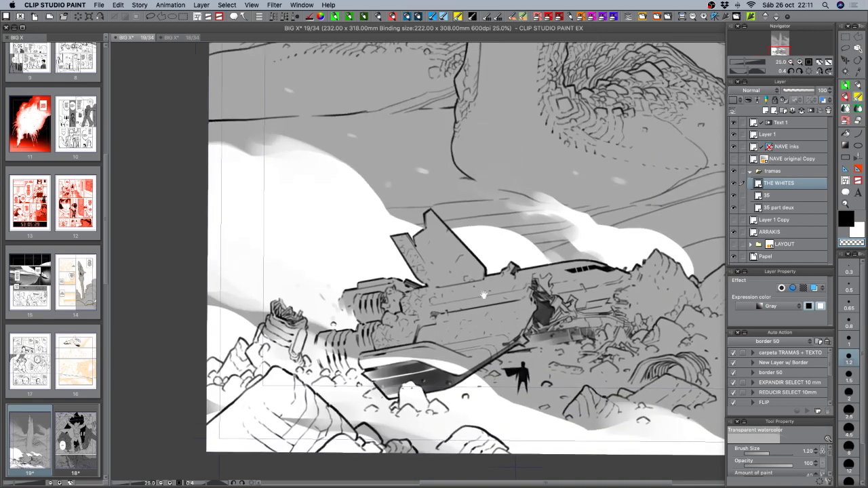
left_click(788, 147)
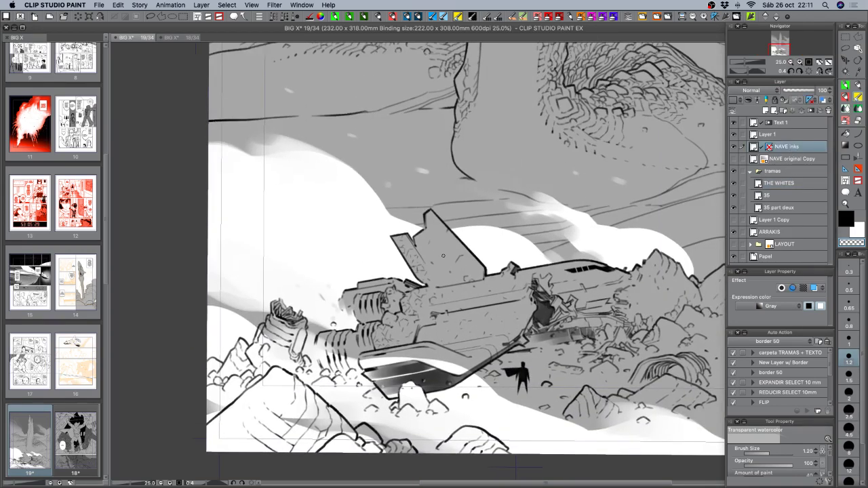
key("c")
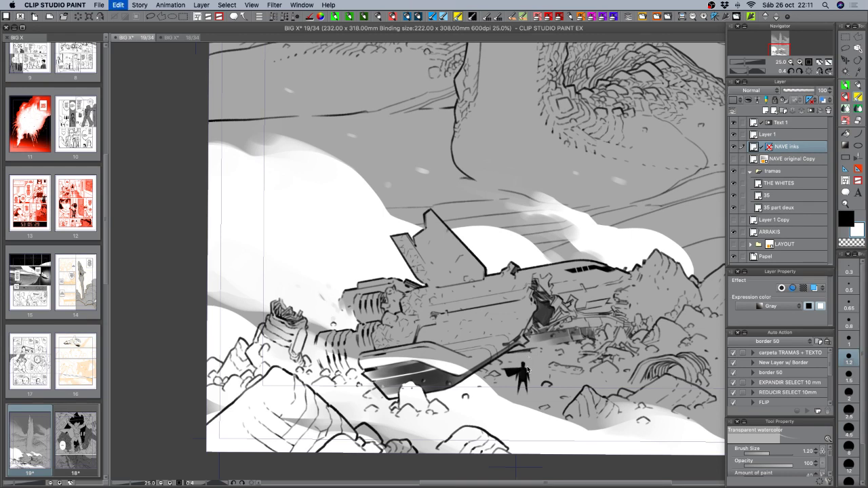
key("c")
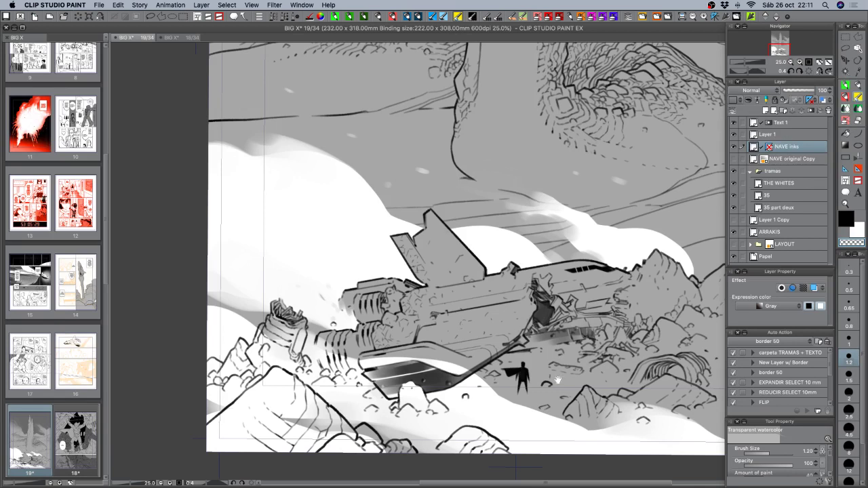
left_click_drag(557, 379, 570, 298)
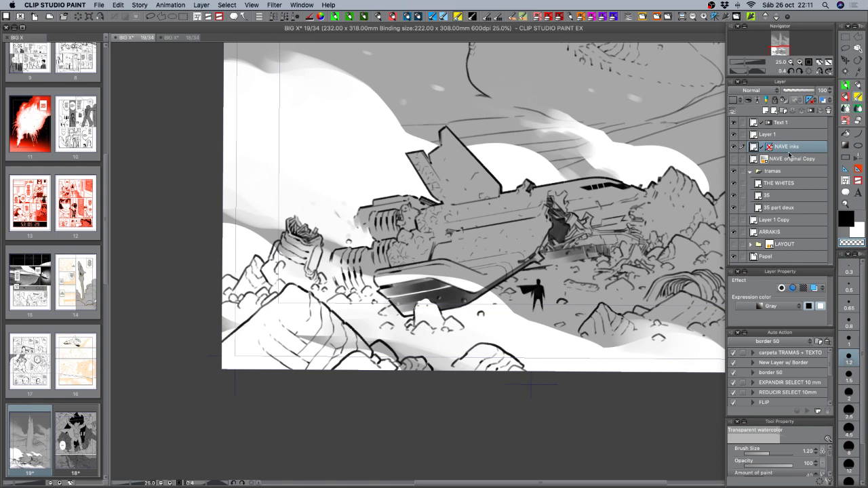
Check what Layer 1 contains by toggling its visibility, and rename it "grises nave".
left_click(733, 135)
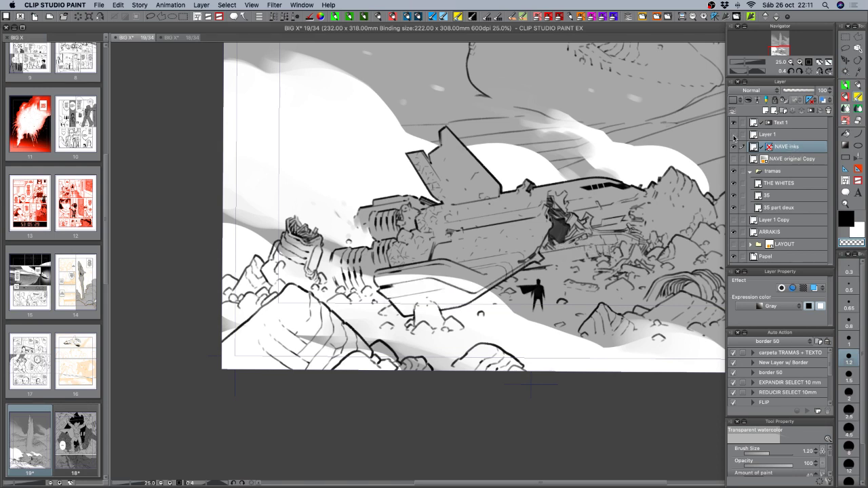
left_click(734, 135)
left_click(785, 135)
double_click(772, 136)
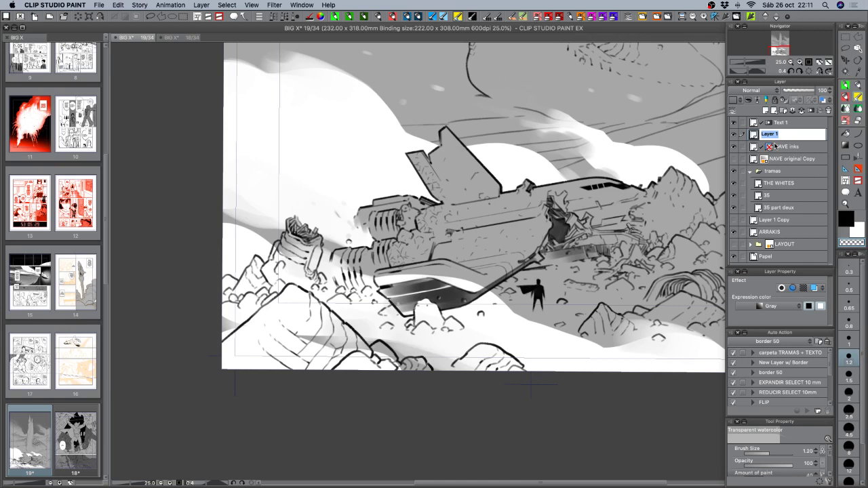
type("grises nave")
key("Return")
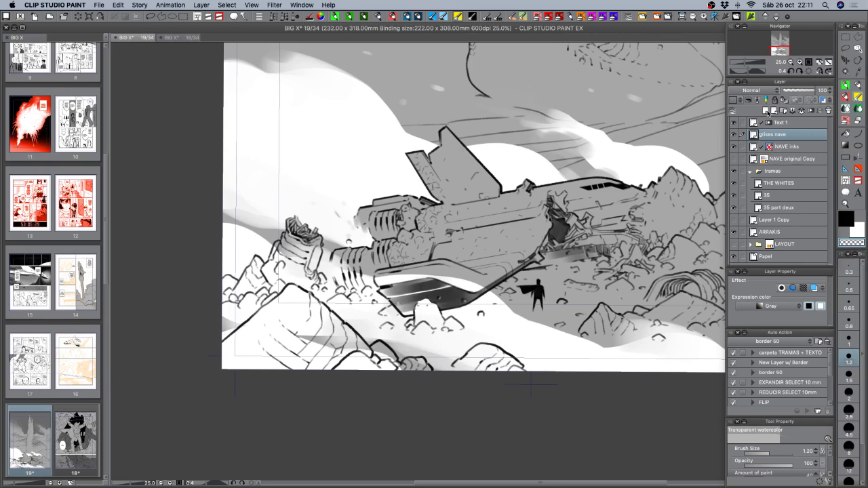
Create a selection from THE WHITES with its border hidden, and add a new raster layer above grises nave.
left_click(803, 185)
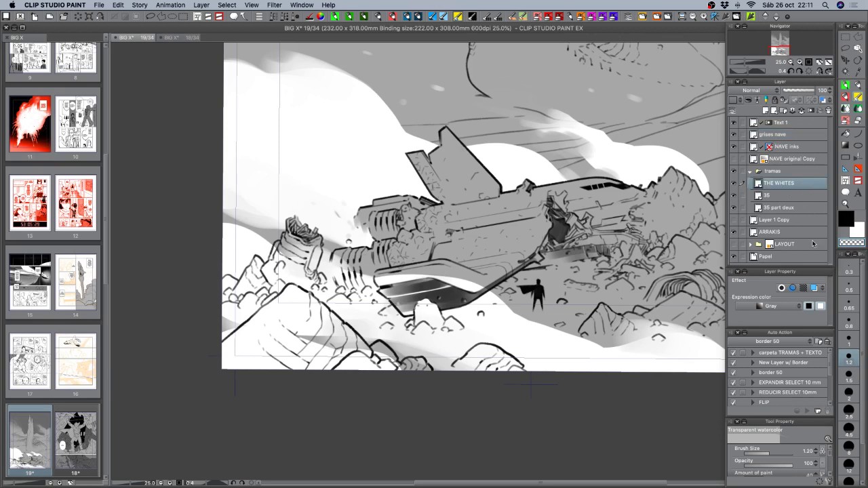
right_click(806, 188)
mouse_move(818, 324)
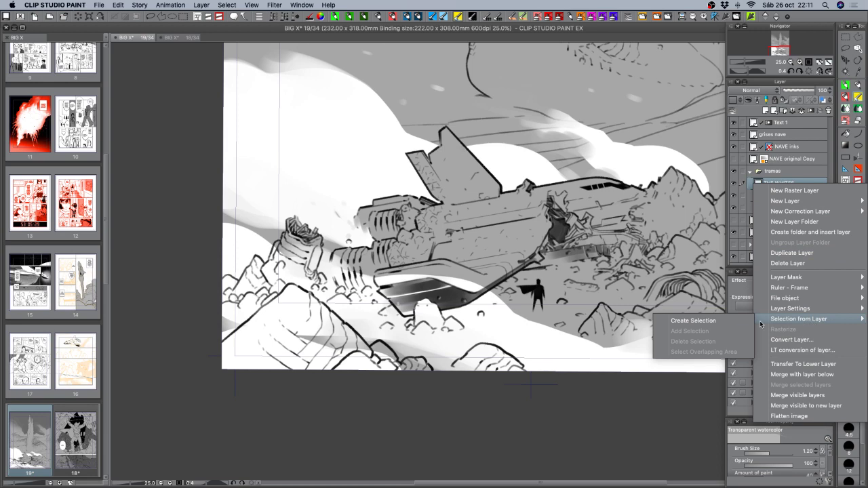
left_click(705, 317)
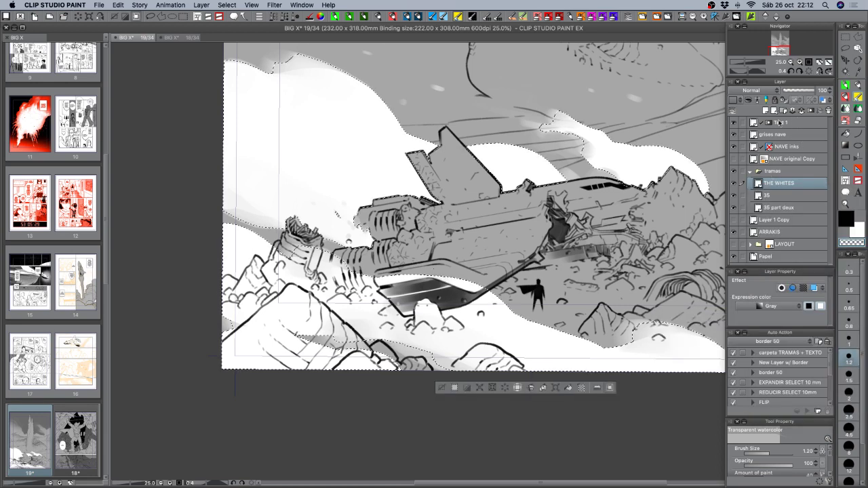
left_click(609, 391)
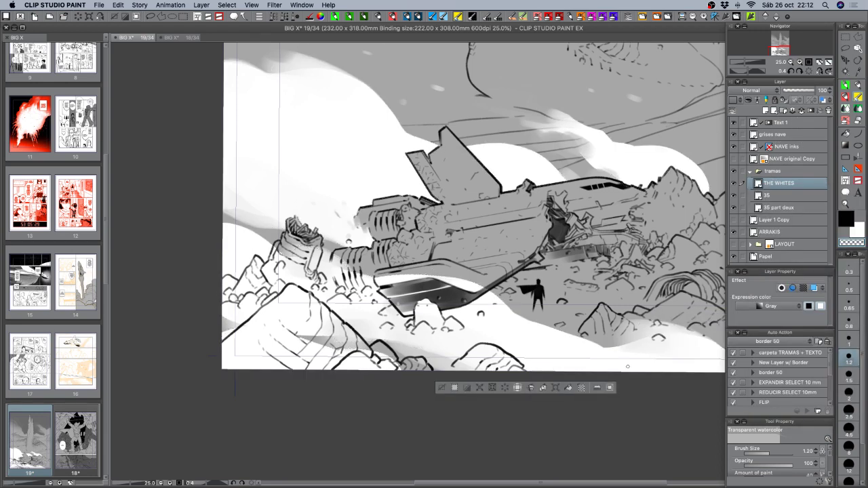
left_click(783, 136)
left_click(766, 111)
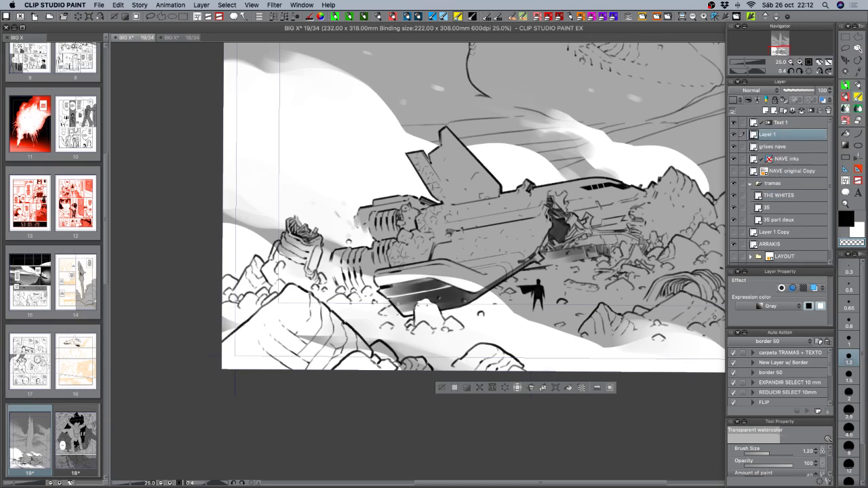
Brush white mist at size 12 over the wing, detached engine and foreground rocks on Layer 1, fading their dark inks within the selection.
key("r")
left_click_drag(556, 347, 583, 308)
left_click_drag(508, 353, 547, 298)
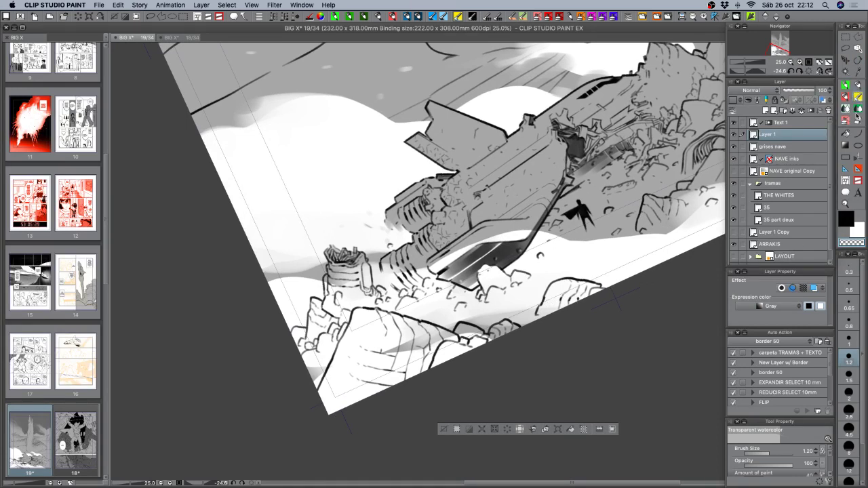
left_click(848, 429)
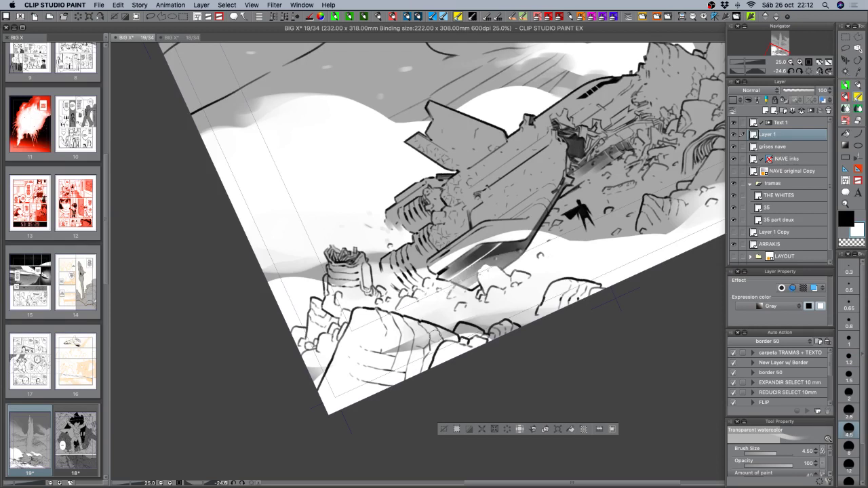
key("super+z")
left_click(851, 468)
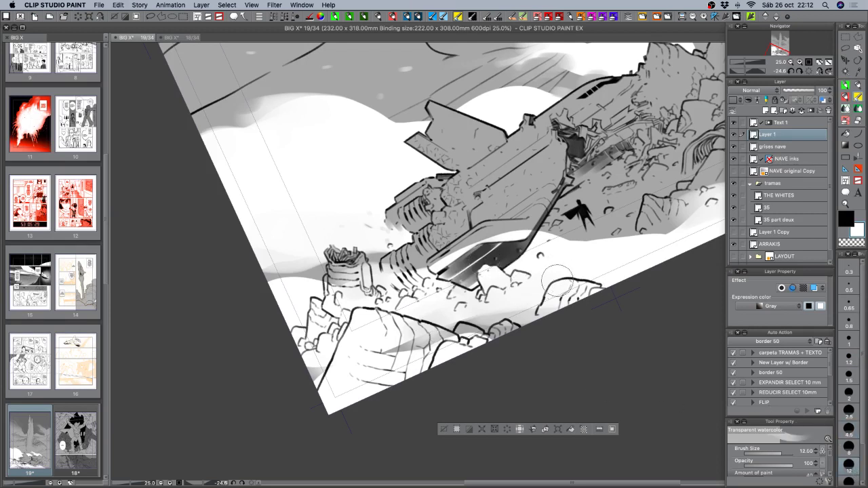
mouse_move(592, 275)
left_mouse_down()
mouse_move(487, 286)
mouse_move(596, 270)
mouse_move(474, 272)
mouse_move(538, 257)
mouse_move(494, 257)
mouse_move(443, 286)
mouse_move(546, 269)
mouse_move(391, 296)
mouse_move(251, 337)
mouse_move(378, 286)
mouse_move(347, 309)
mouse_move(385, 316)
mouse_move(386, 299)
mouse_move(257, 357)
mouse_move(306, 341)
mouse_move(281, 341)
mouse_move(316, 307)
mouse_move(326, 309)
mouse_move(318, 337)
mouse_move(337, 303)
mouse_move(267, 324)
left_mouse_up()
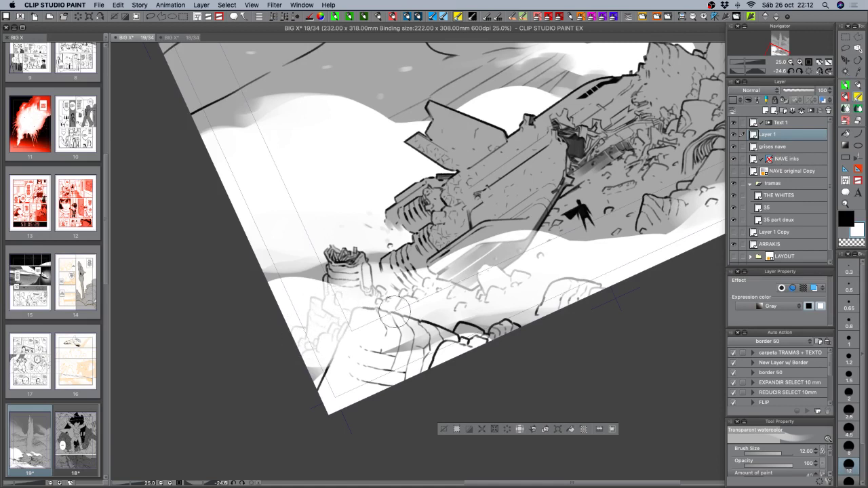
mouse_move(394, 312)
left_mouse_down()
mouse_move(408, 293)
mouse_move(450, 298)
mouse_move(554, 259)
mouse_move(469, 268)
left_mouse_up()
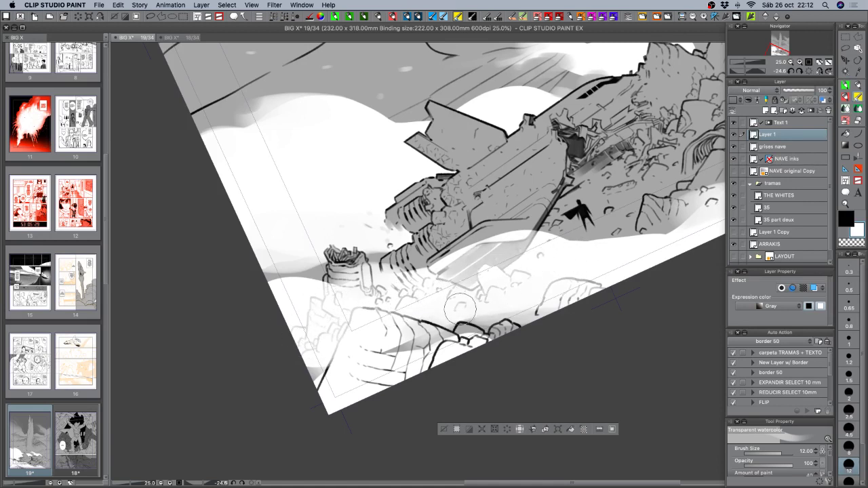
left_click_drag(463, 305, 416, 328)
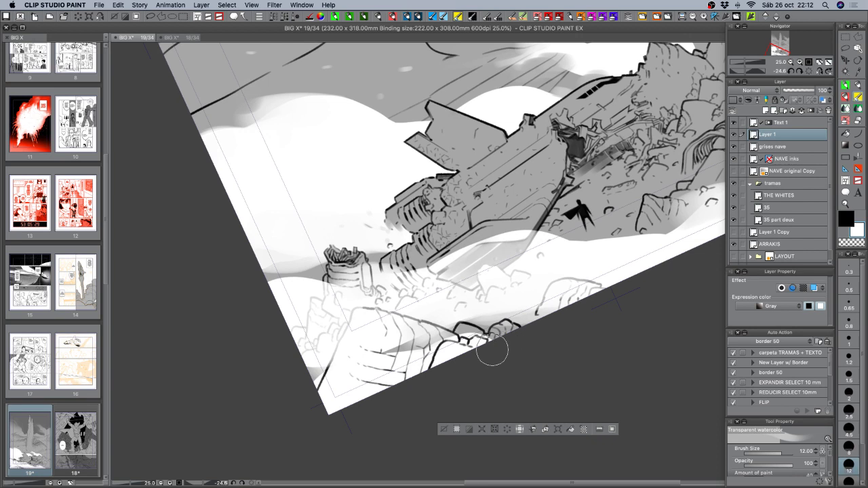
mouse_move(492, 352)
left_mouse_down()
mouse_move(454, 372)
mouse_move(483, 355)
left_mouse_up()
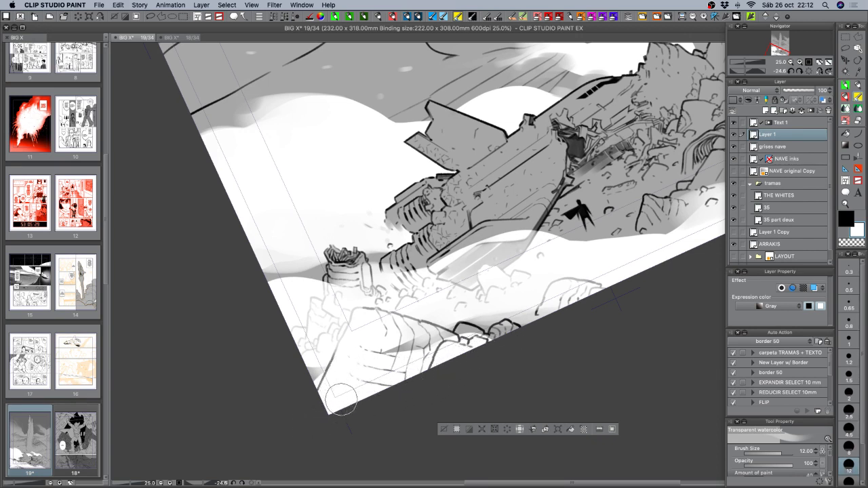
Clear the selection and review the misted foreground against the full page composition.
key("r")
left_click_drag(581, 366, 554, 318)
left_click(791, 62)
key("r")
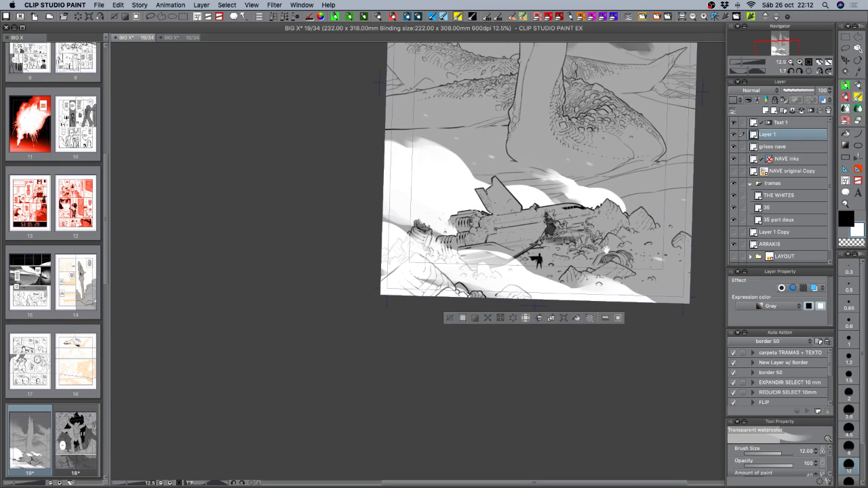
left_click_drag(666, 252, 590, 334)
key("r")
left_click_drag(570, 300, 554, 313)
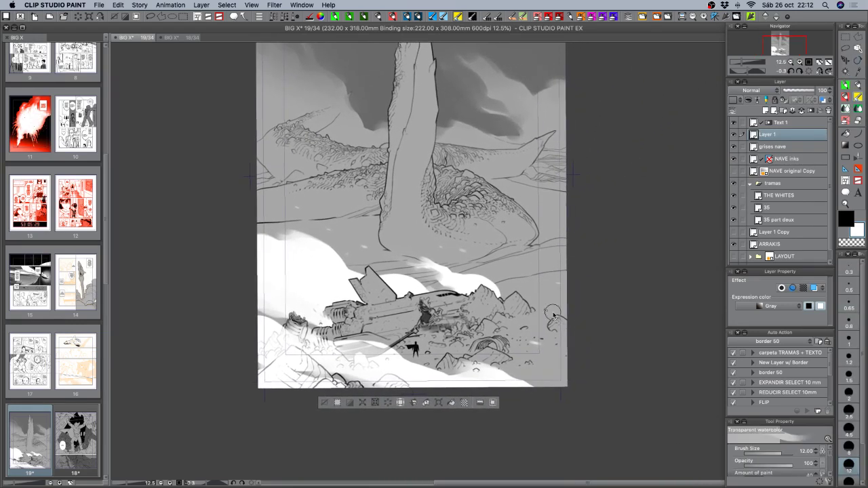
scroll(553, 313, "up", 5)
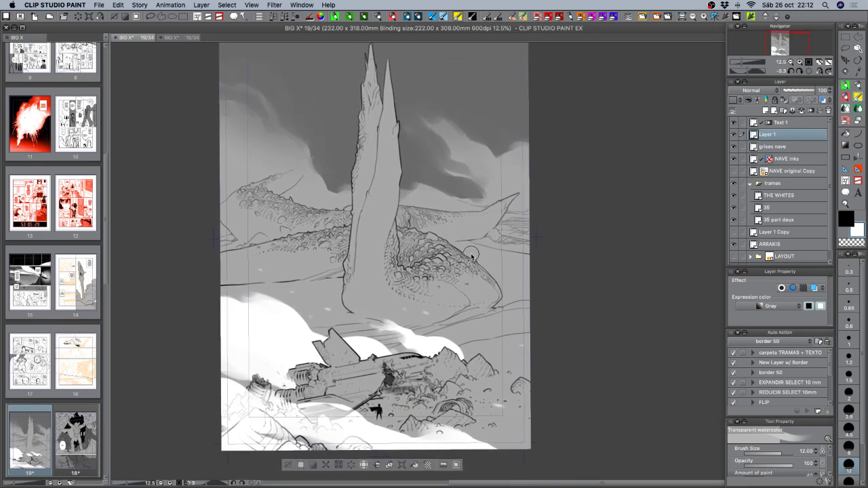
left_click(818, 62)
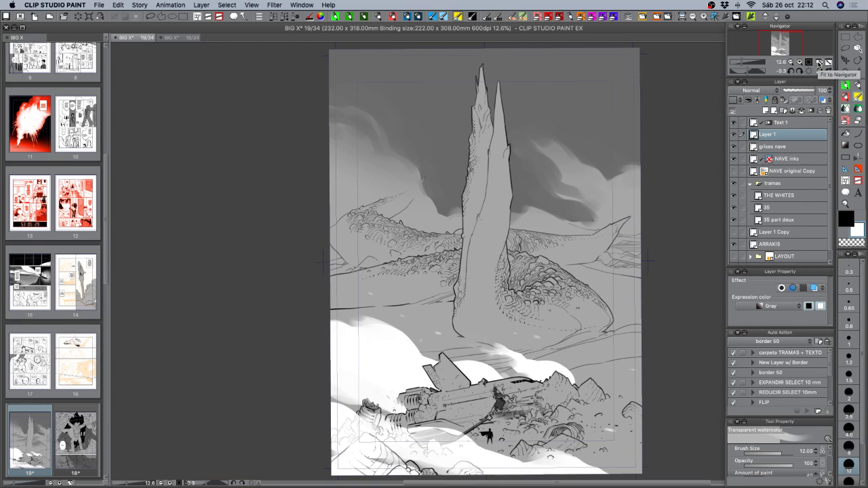
Hide the page's crop marks and default border, and save the page.
key("super+s")
left_click(251, 5)
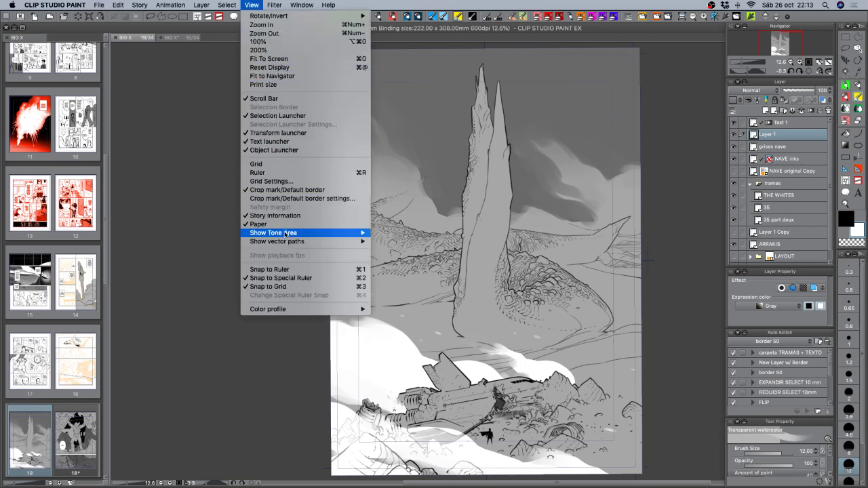
left_click(283, 190)
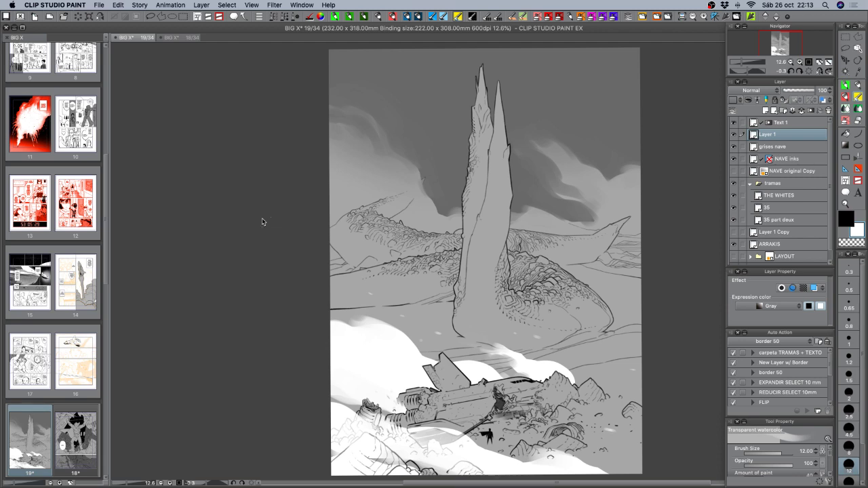
key("super+s")
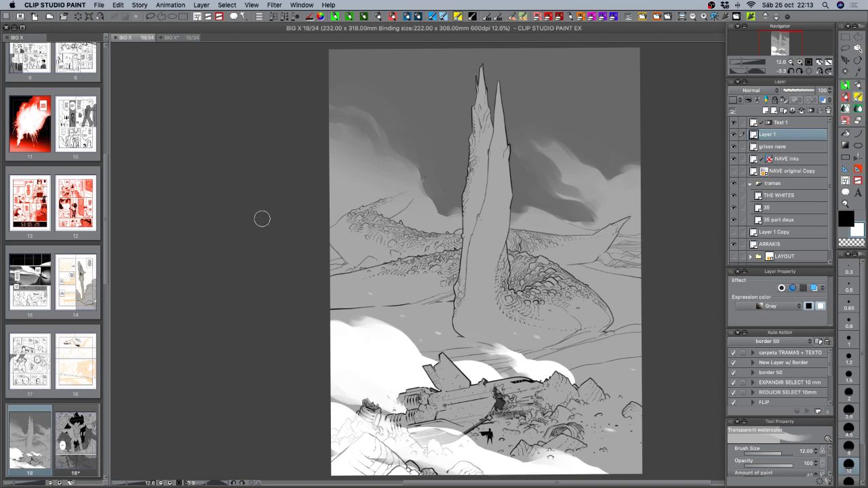
Create a layer folder above Text 1 and name it "dibujo".
left_click(806, 124)
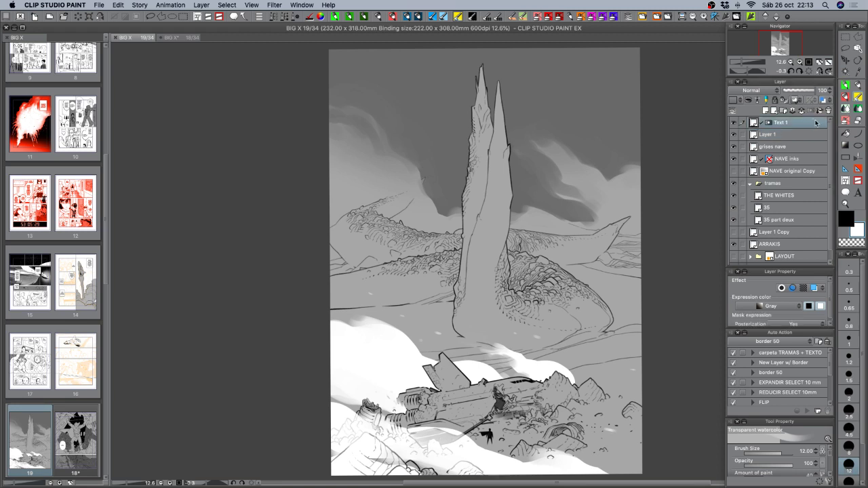
left_click(783, 110)
double_click(778, 125)
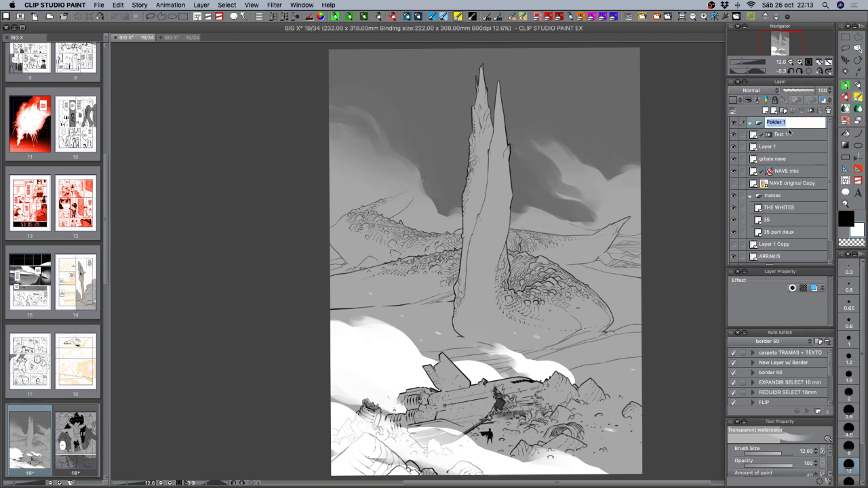
type("dibujo")
key("Return")
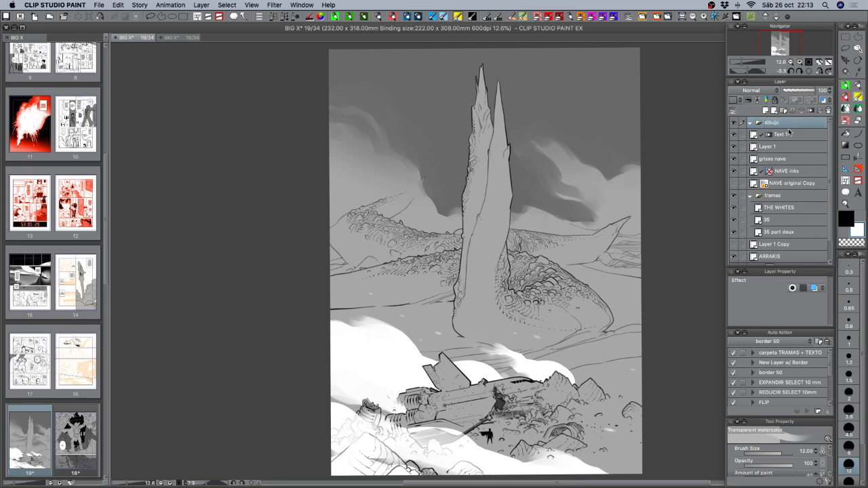
Rename the white mist layer, Layer 1, as "blanco bruma".
left_click(789, 134)
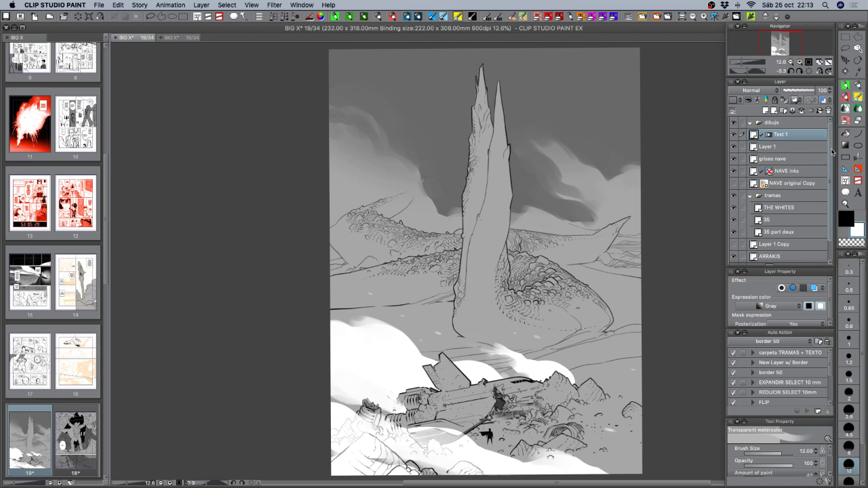
double_click(784, 146)
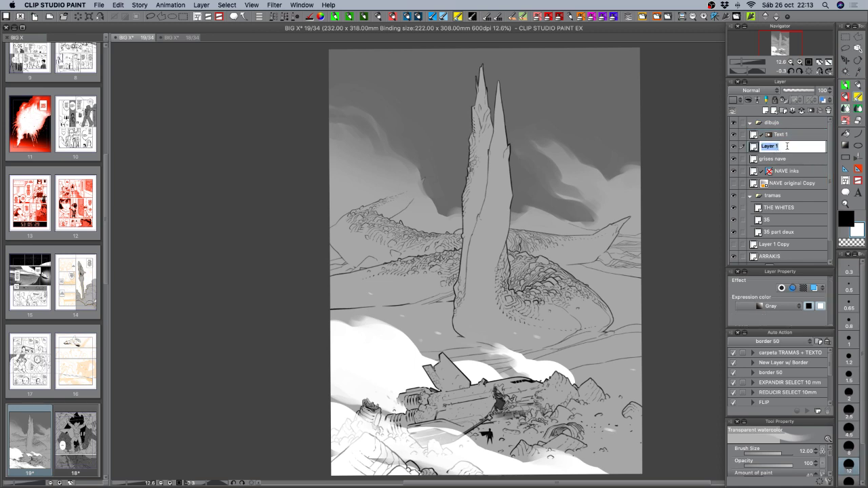
type("blanco bru")
key("Return")
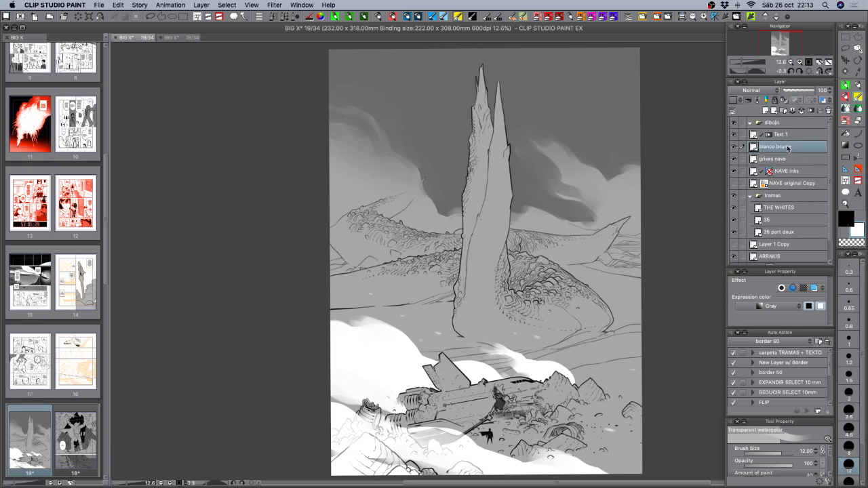
Move all layers from Text 1 down to LAYOUT into the dibujo folder, and collapse the folder.
left_click(750, 196)
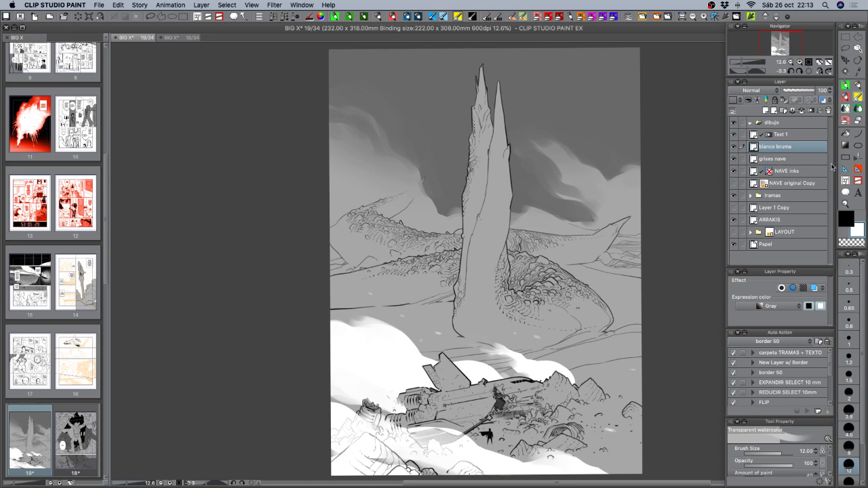
left_click(785, 135)
left_click(793, 230, "shift")
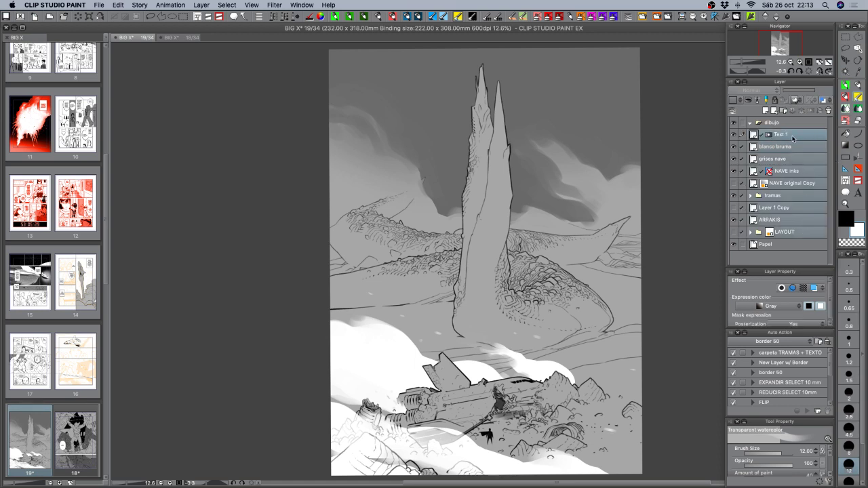
left_click_drag(786, 130, 789, 126)
left_click(749, 123)
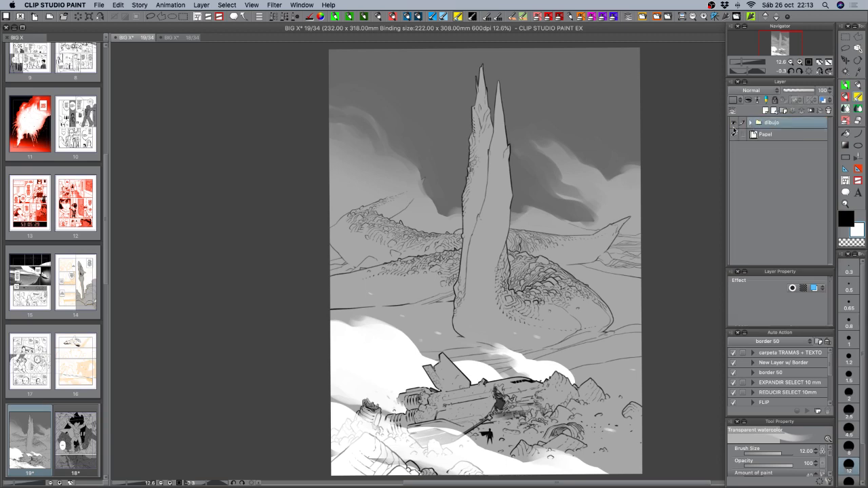
Check the dibujo folder's contents by toggling its visibility, and save the page.
left_click(734, 123)
left_click(735, 123)
key("super+s")
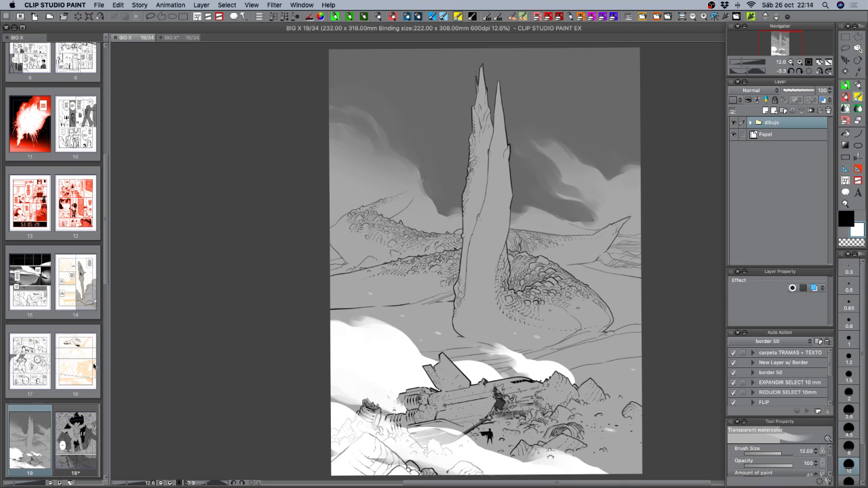
Copy the whole red Layer 16 Copy overlay from page 18 with it made visible, and close that page without saving.
double_click(89, 434)
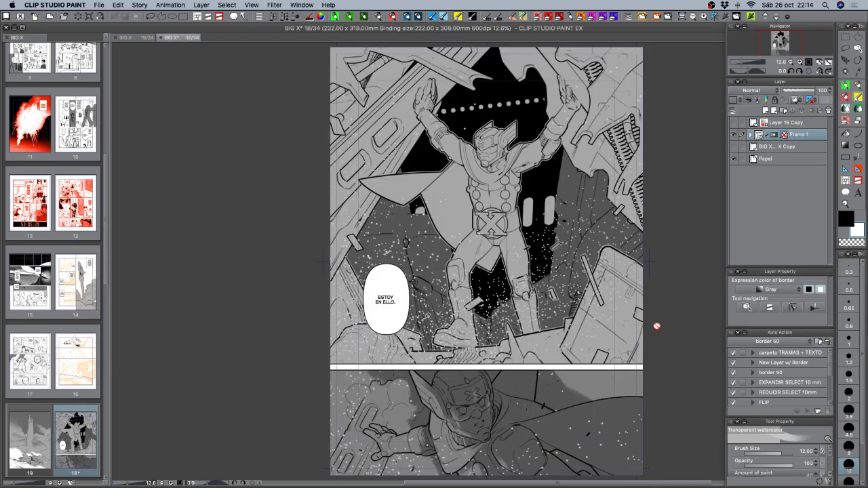
left_click(783, 125)
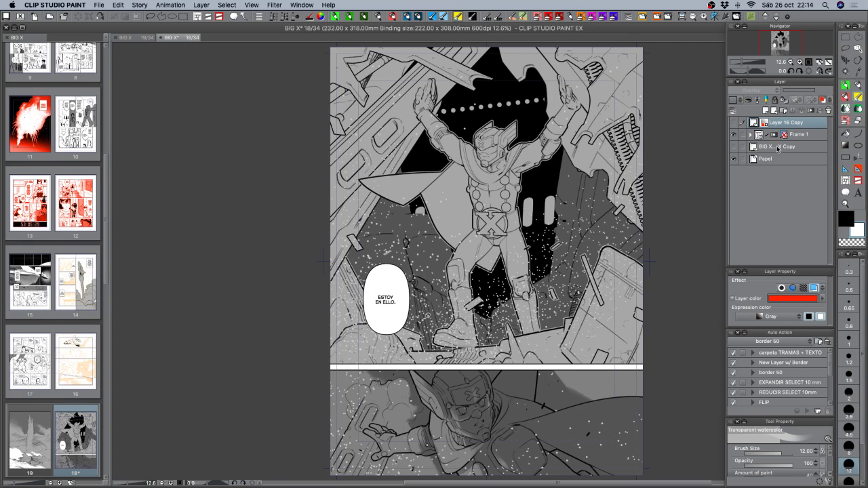
left_click(733, 123)
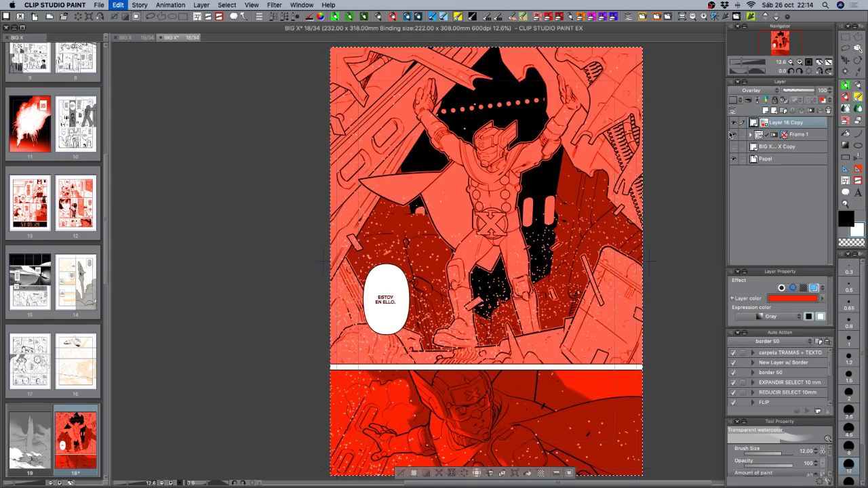
key("super+a")
key("super+w")
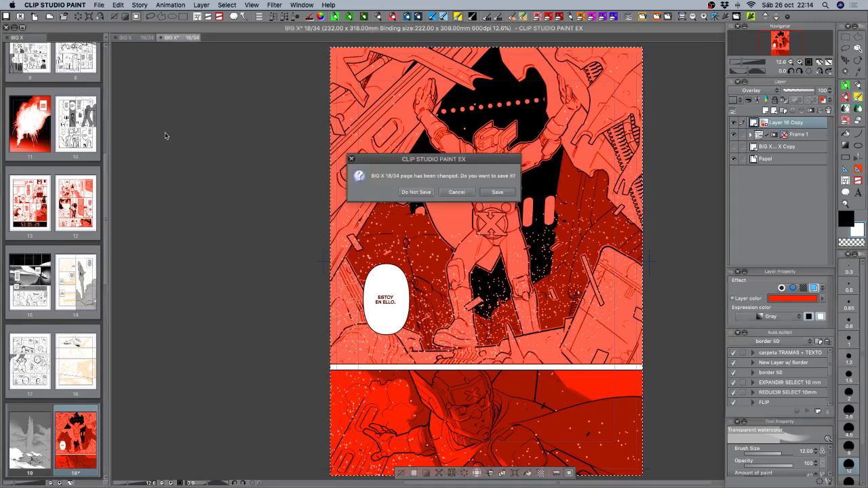
left_click(416, 192)
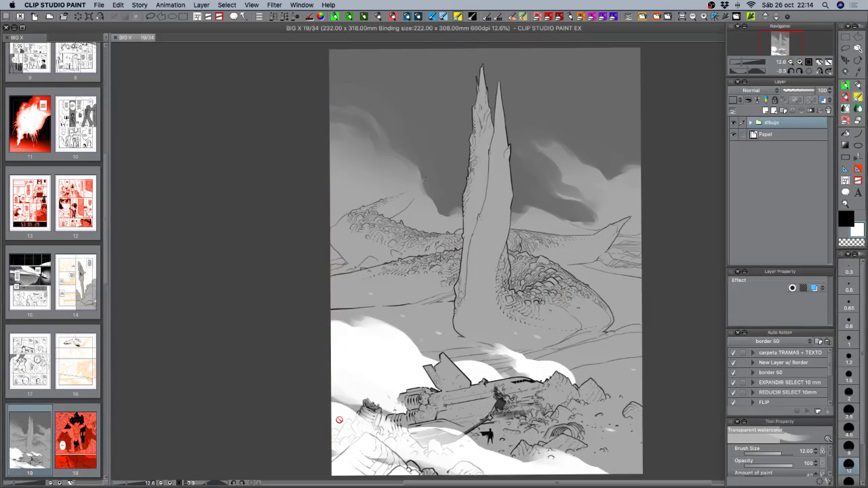
Paste the copied red overlay above the dibujo folder on page 19, and save the page.
key("super+v")
key("super+v")
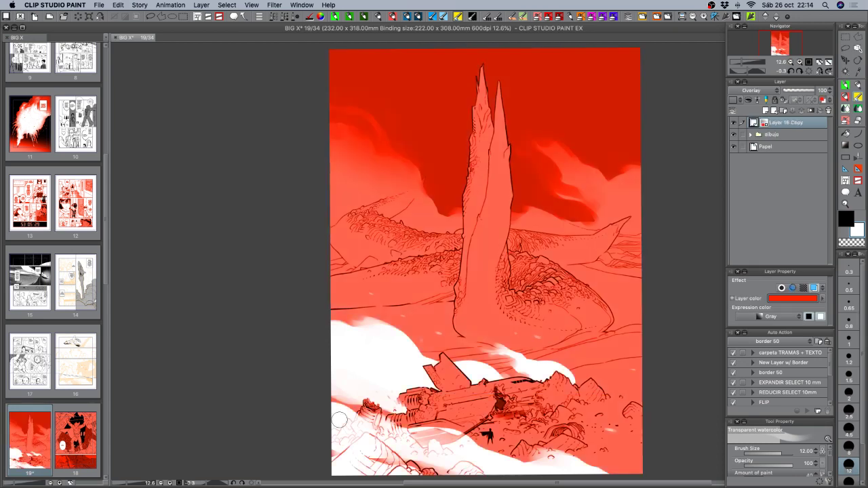
key("super+s")
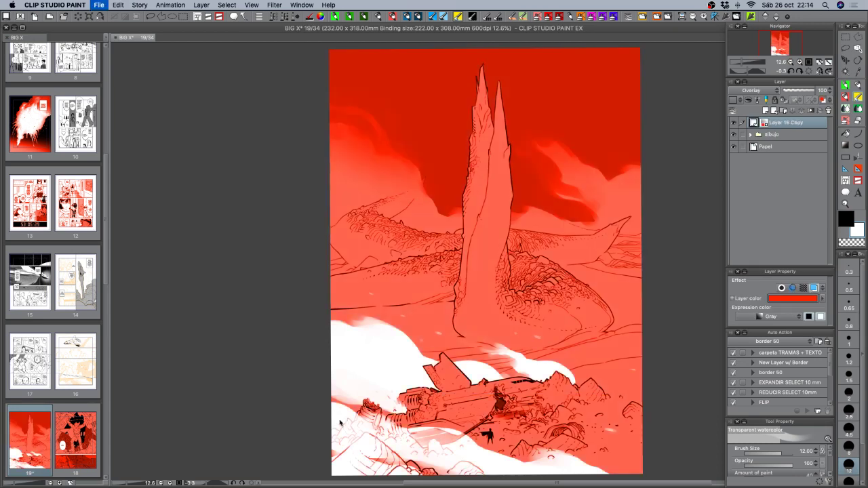